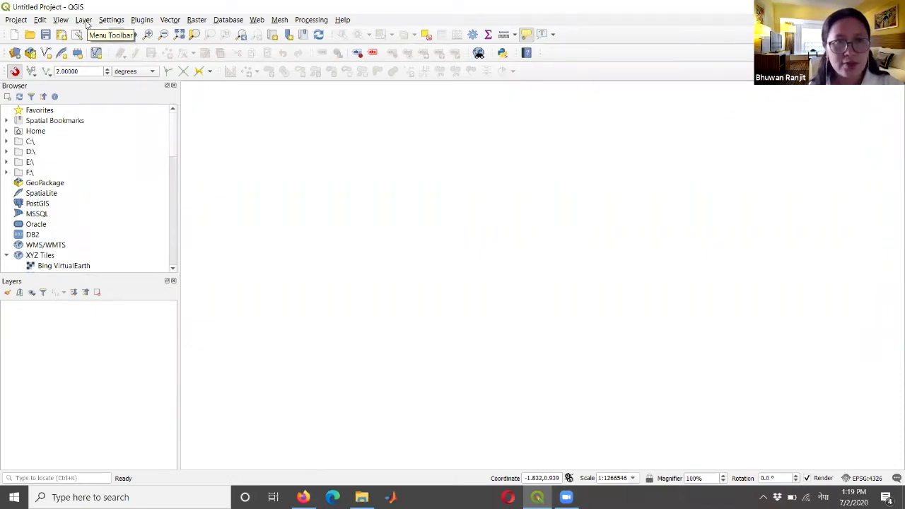
- Open the Data Source Manager for adding a vector layer from a file
click(84, 20)
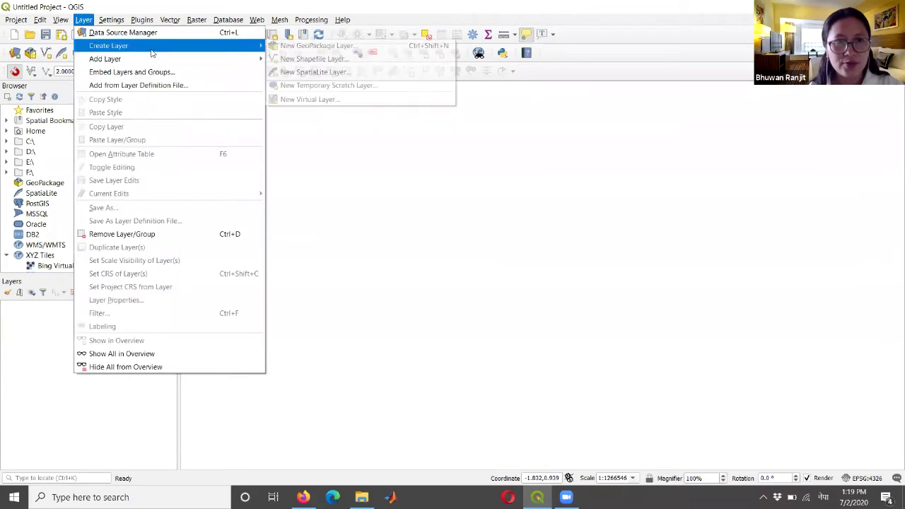
mouse_move(198, 60)
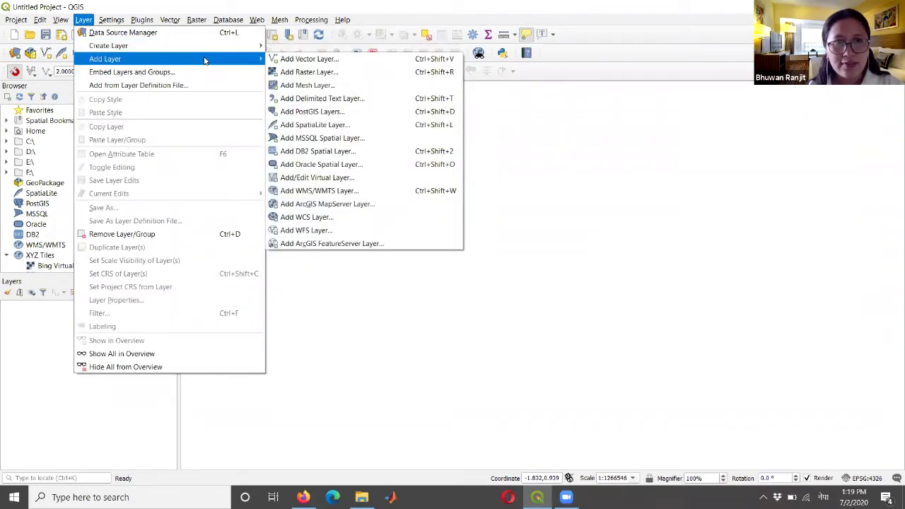
click(301, 60)
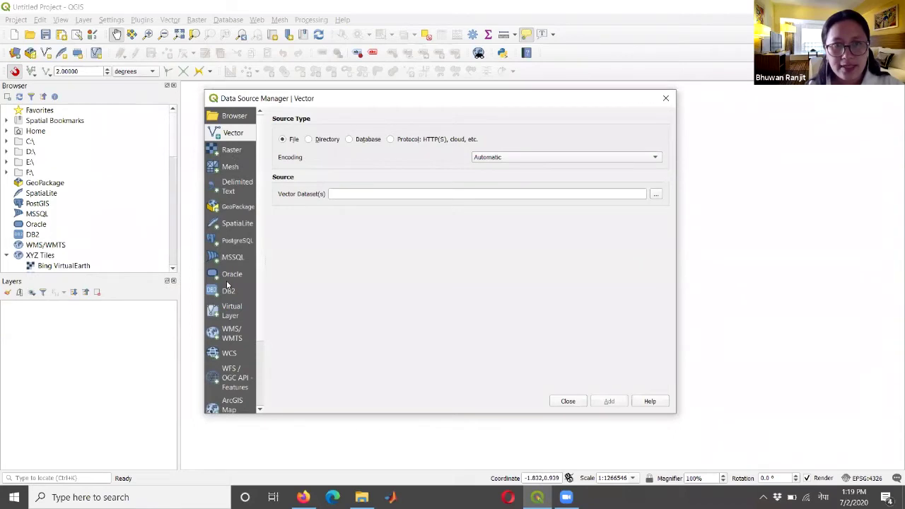
click(237, 151)
click(236, 134)
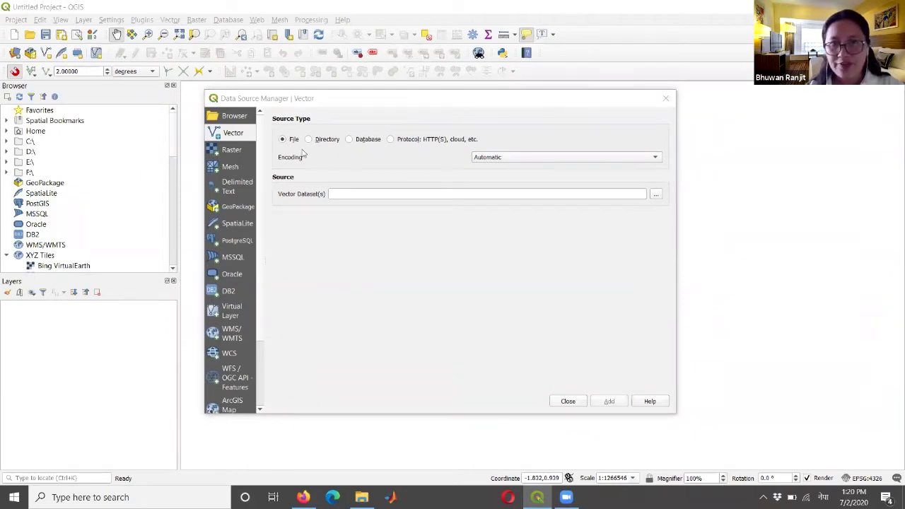
- Browse for the vector dataset on the New Volume (E:) drive
click(656, 195)
scroll(299, 290, down, 5)
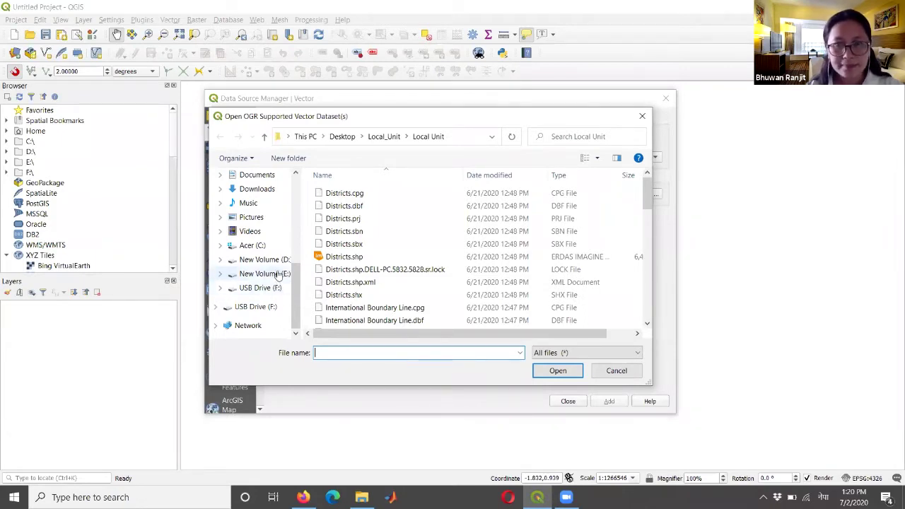
click(272, 274)
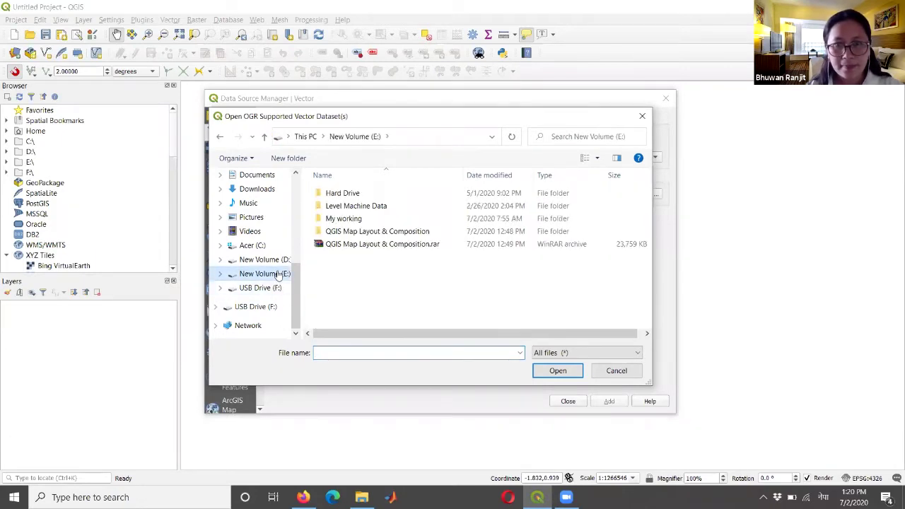
click(352, 245)
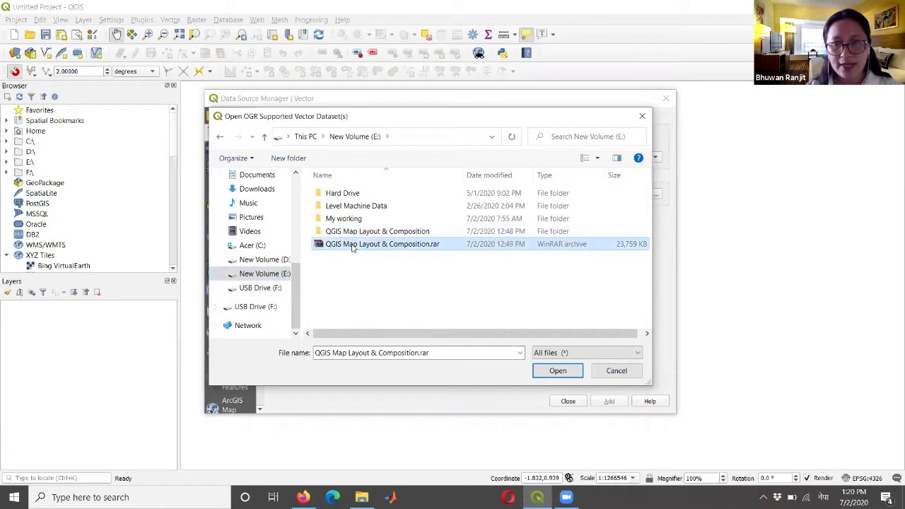
right_click(352, 245)
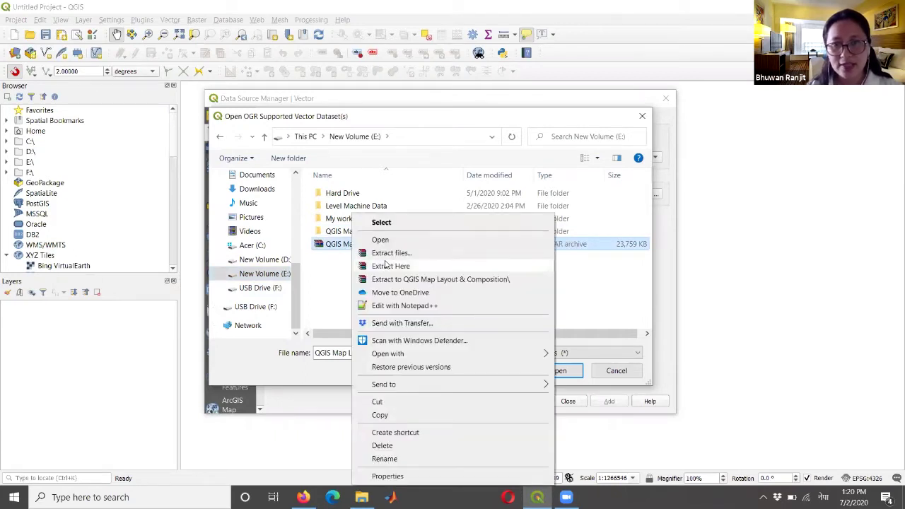
click(328, 278)
- Open the Local Unit folder inside QGIS Map Layout & Composition\Local_Unit
click(367, 236)
double_click(366, 235)
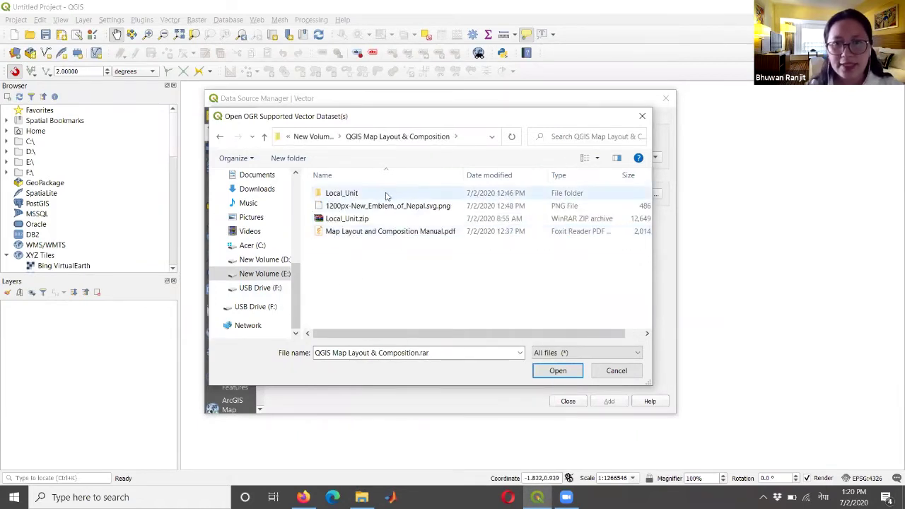
click(366, 236)
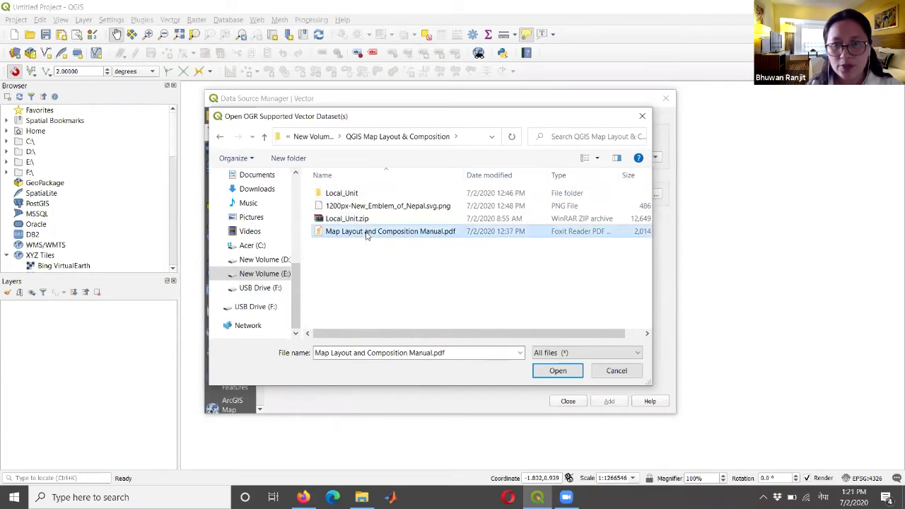
click(388, 272)
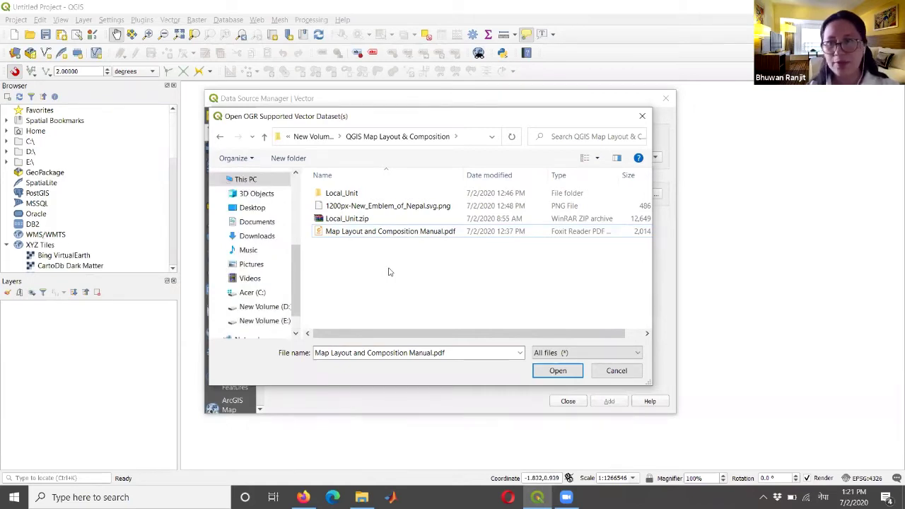
double_click(361, 194)
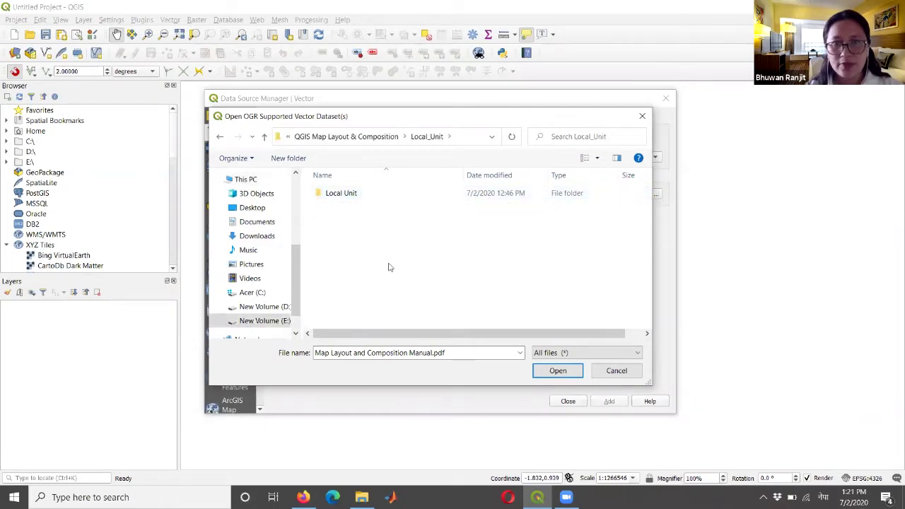
double_click(369, 197)
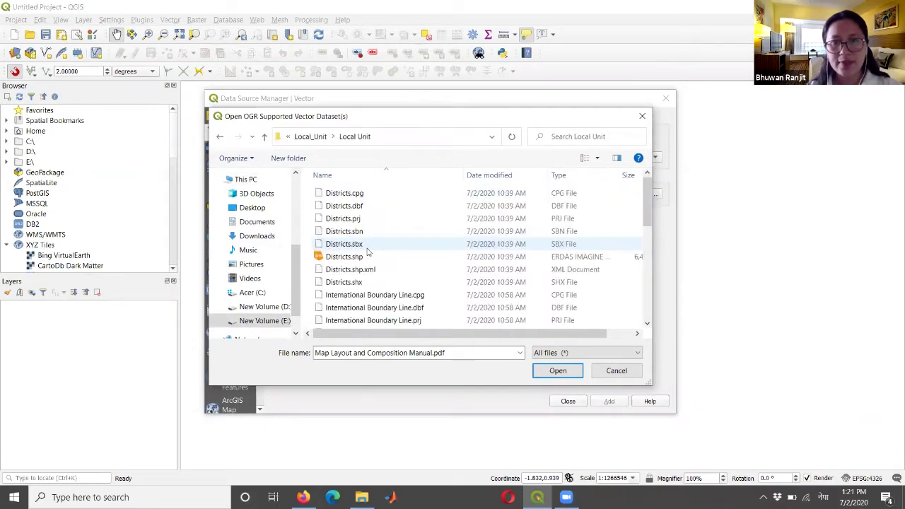
- Choose Districts.shp from the Local Unit folder and add it to the project as a vector layer
drag(500, 121, 393, 46)
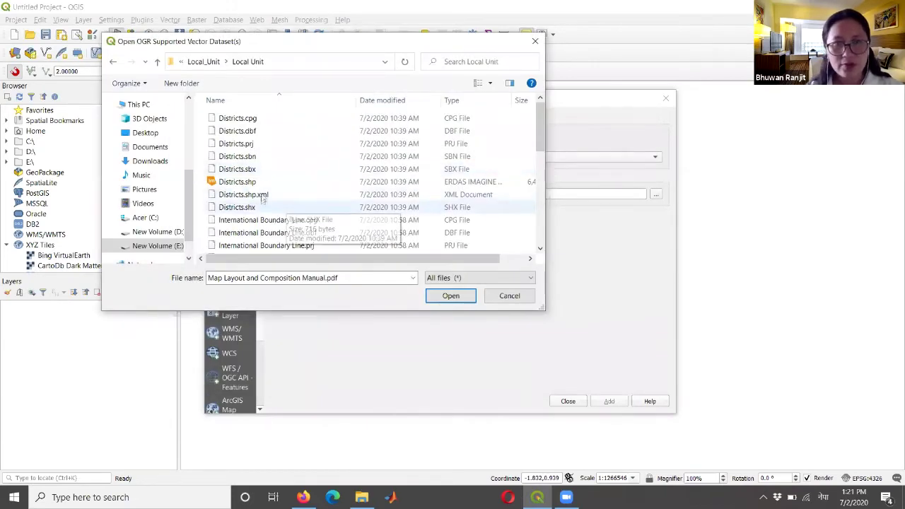
click(275, 184)
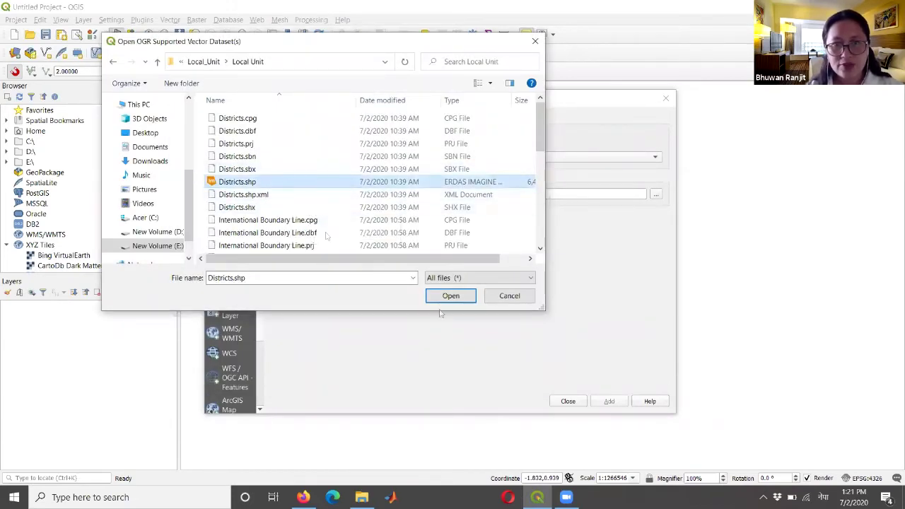
click(460, 296)
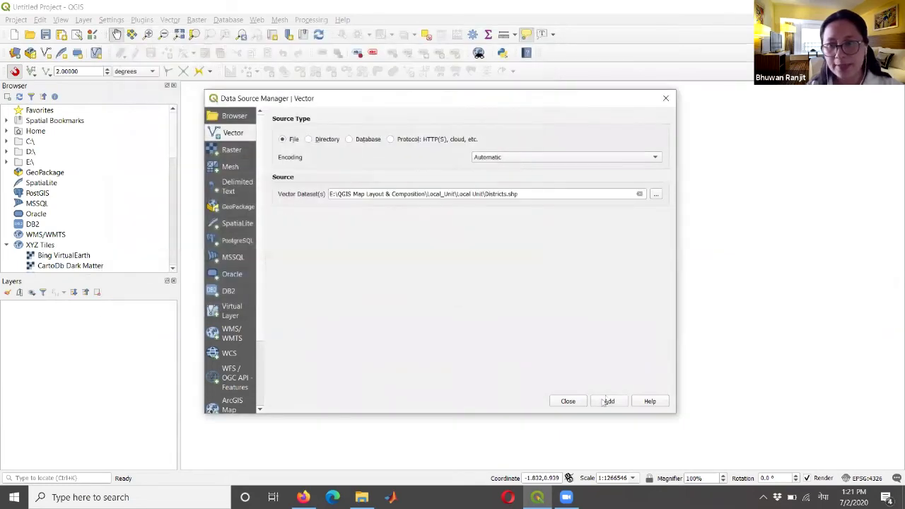
click(607, 402)
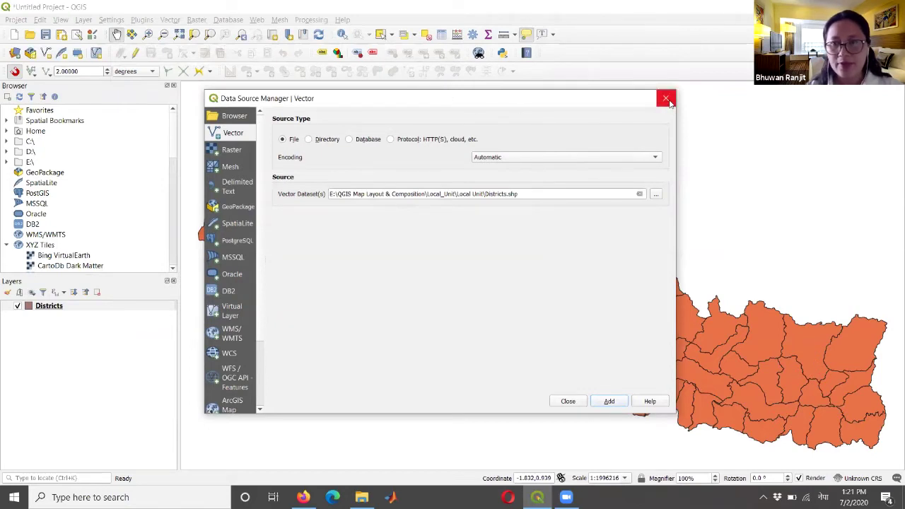
- Add International Boundary Line.shp from the same folder as a vector layer
click(656, 195)
click(541, 250)
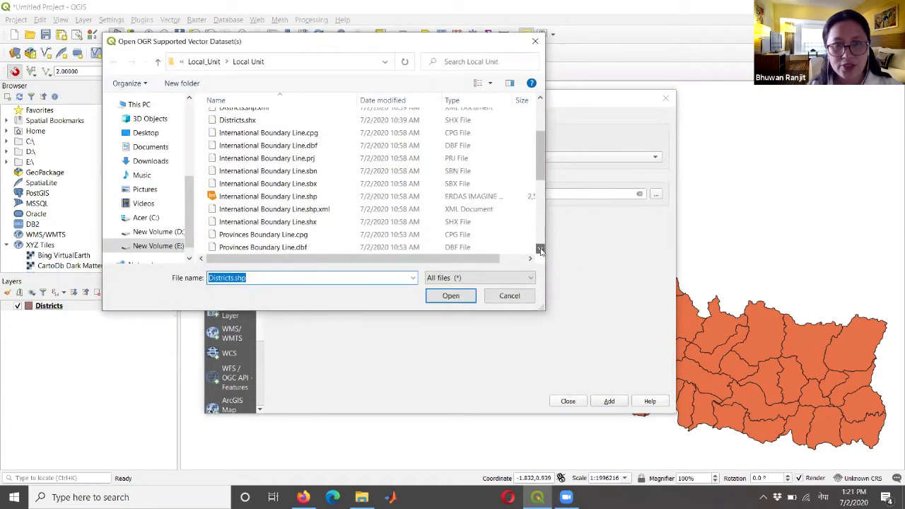
click(345, 185)
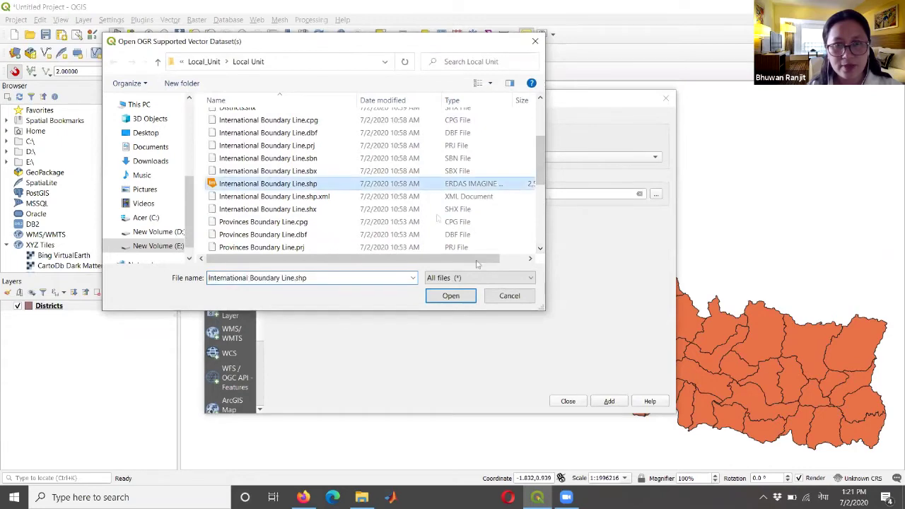
click(456, 299)
click(609, 401)
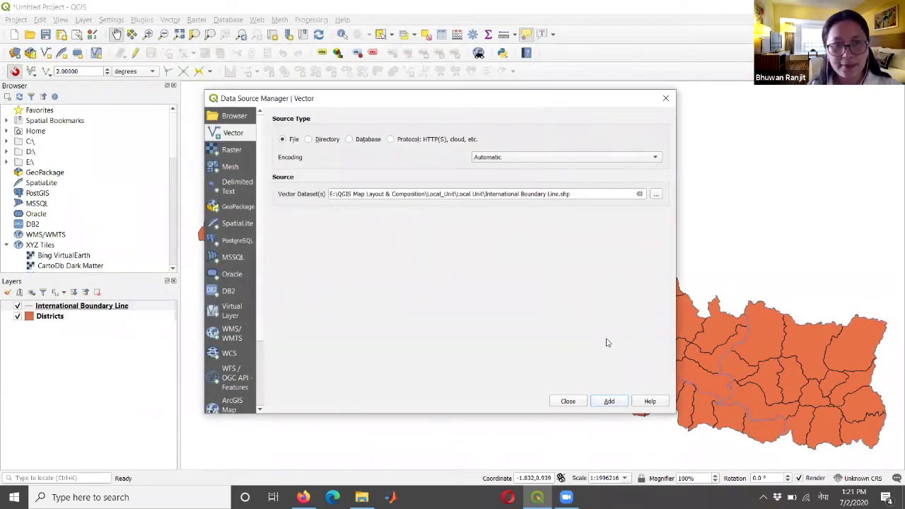
- Add Provinces Boundary Line.shp from the Local Unit folder as a vector layer
click(654, 195)
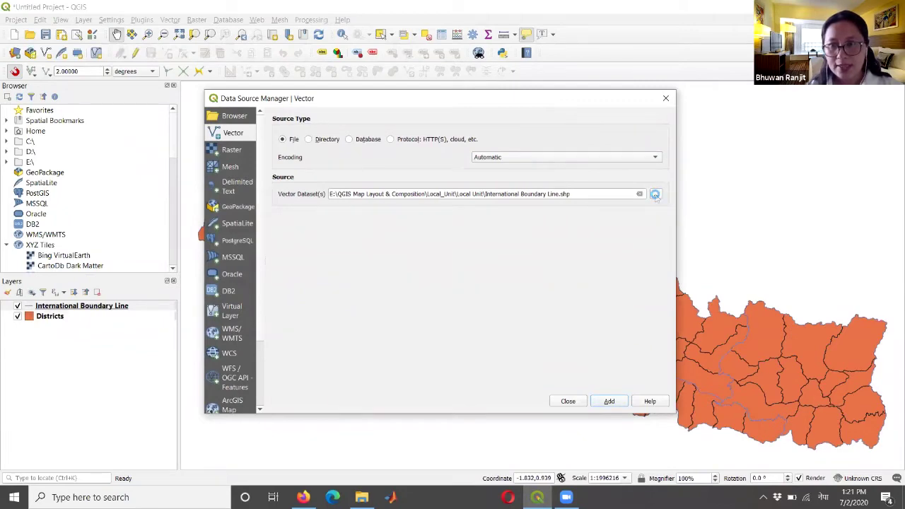
drag(539, 251, 539, 250)
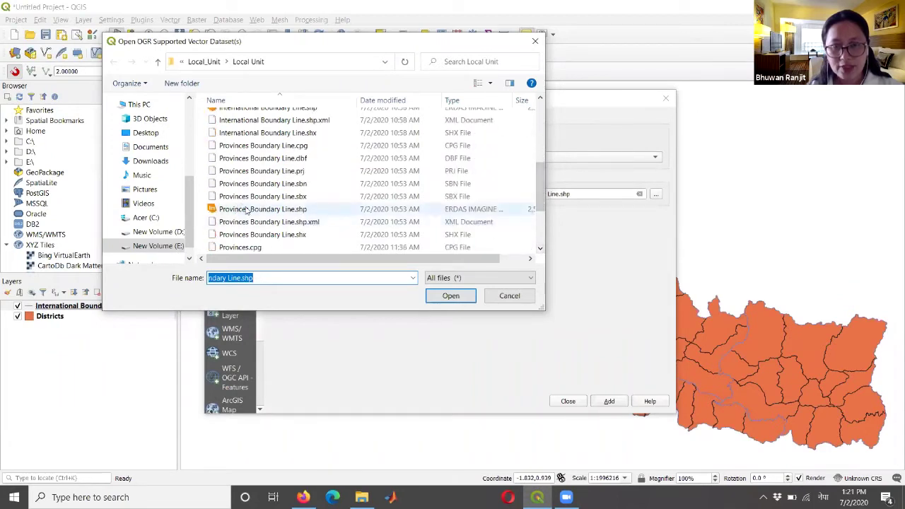
drag(539, 251, 539, 251)
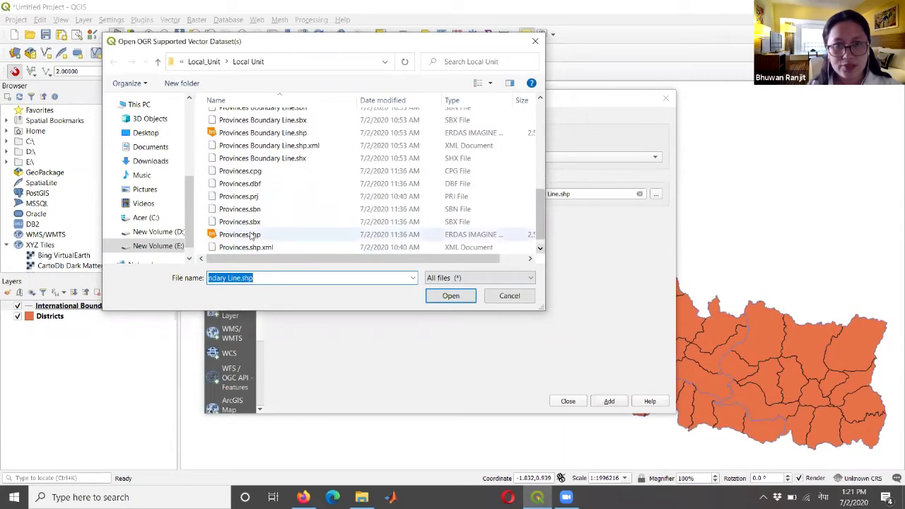
click(244, 235)
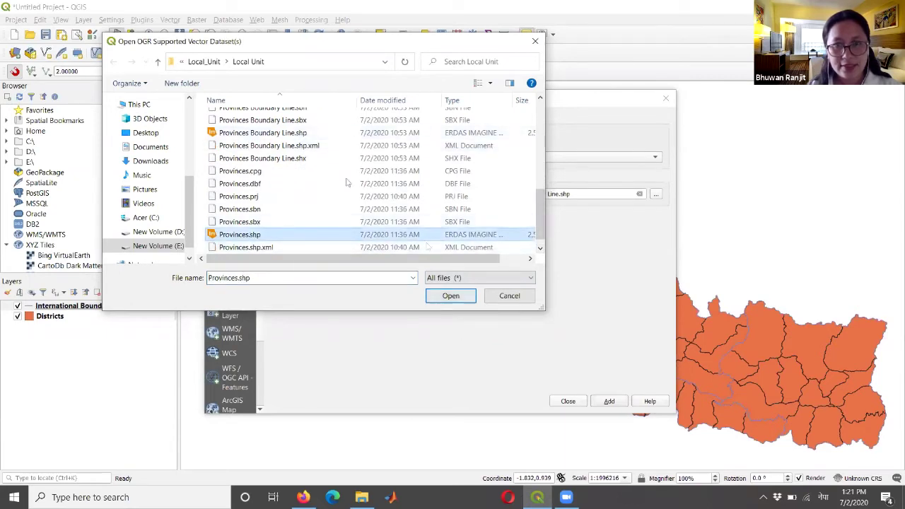
click(305, 132)
click(444, 297)
click(605, 401)
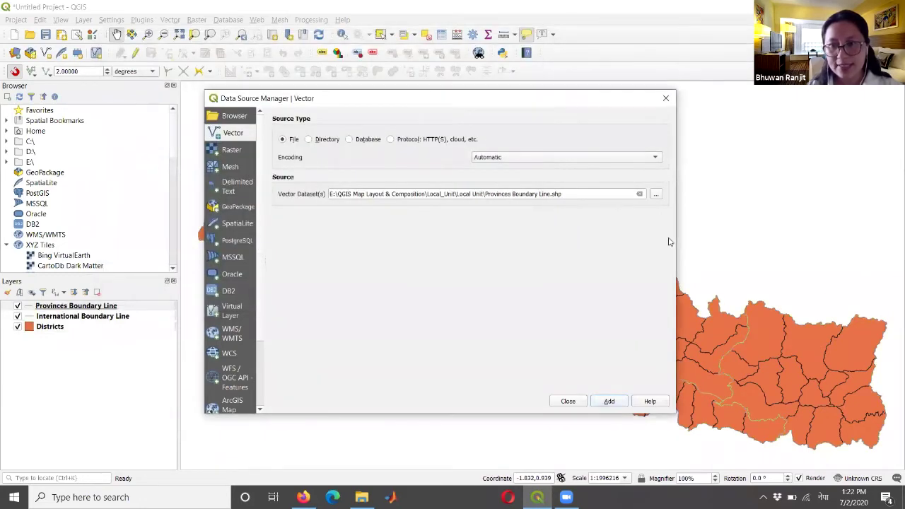
- Add Provinces.shp from the Local Unit folder as a vector layer
click(656, 194)
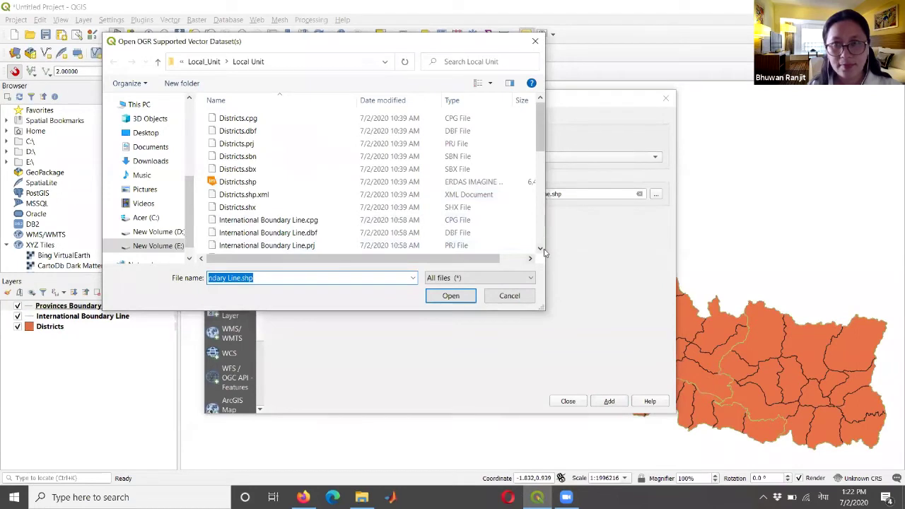
scroll(541, 248, down, 3)
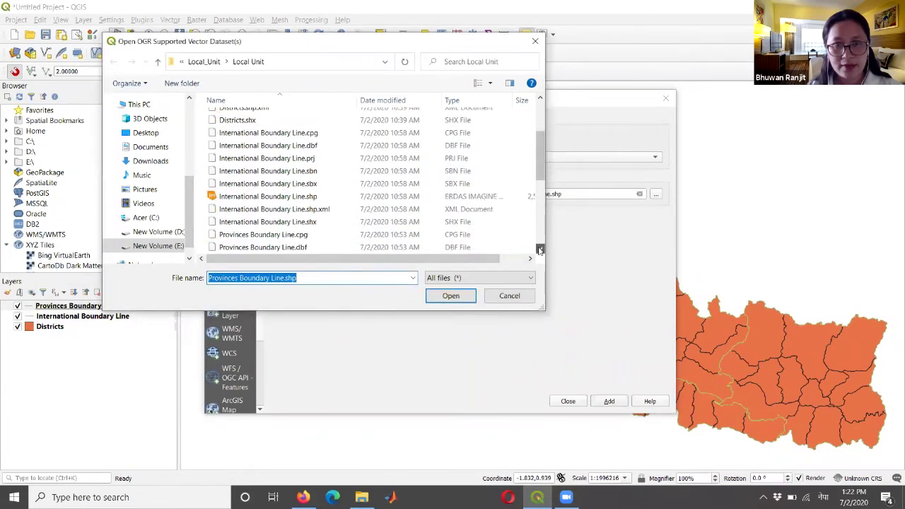
scroll(541, 249, down, 3)
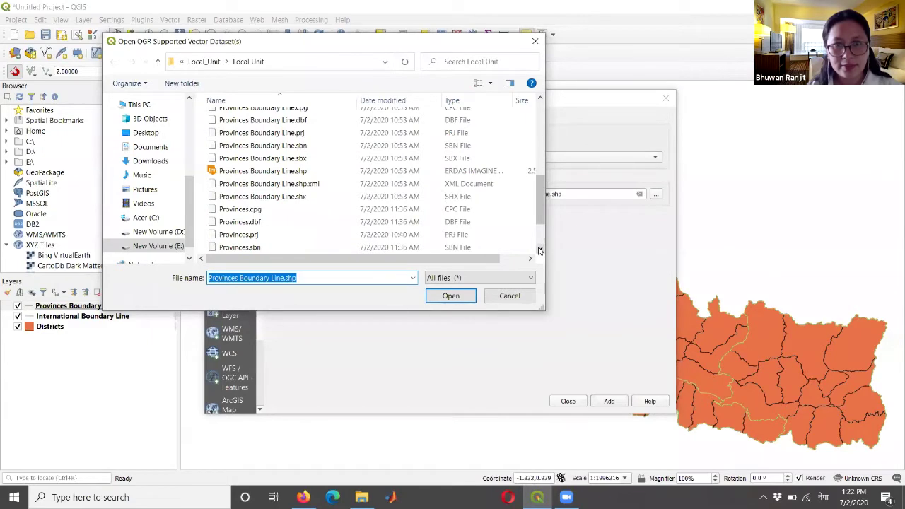
click(239, 242)
click(447, 297)
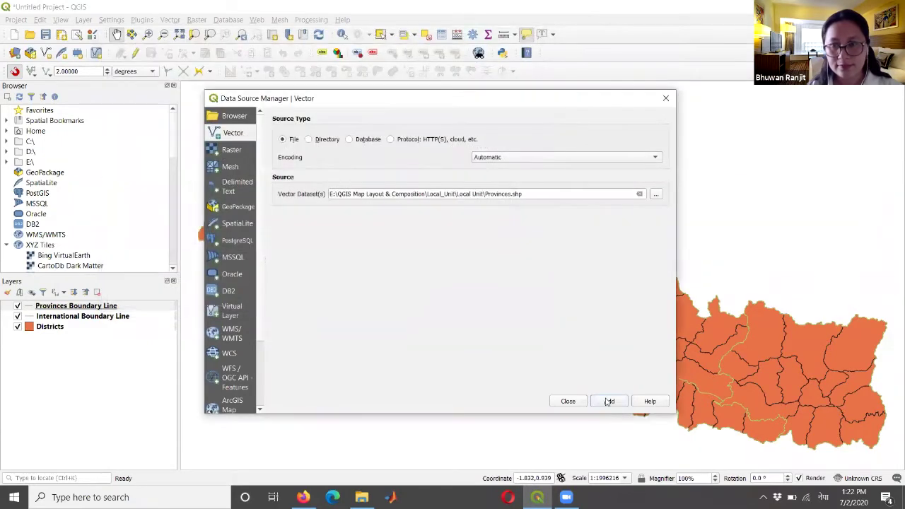
click(608, 402)
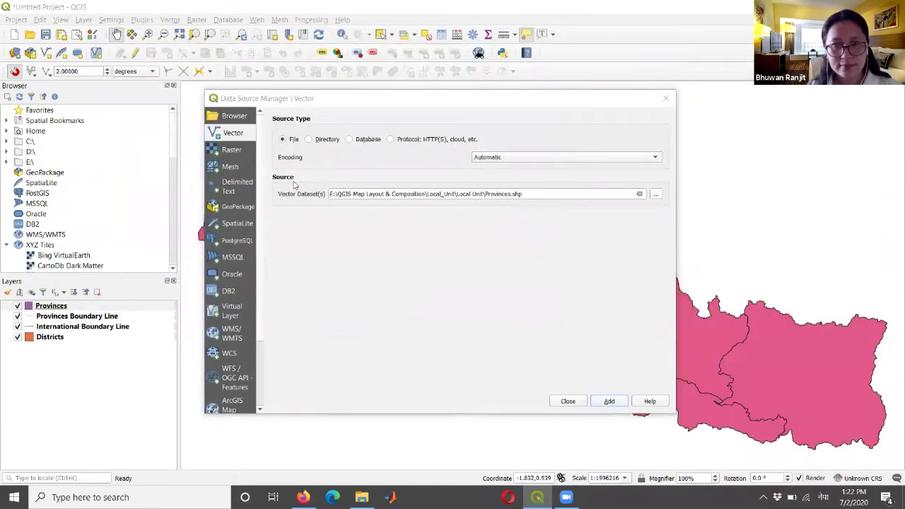
- Check the Local Unit folder for further shapefiles and close the Data Source Manager without adding another layer
click(655, 193)
scroll(540, 195, down, 4)
scroll(540, 194, down, 4)
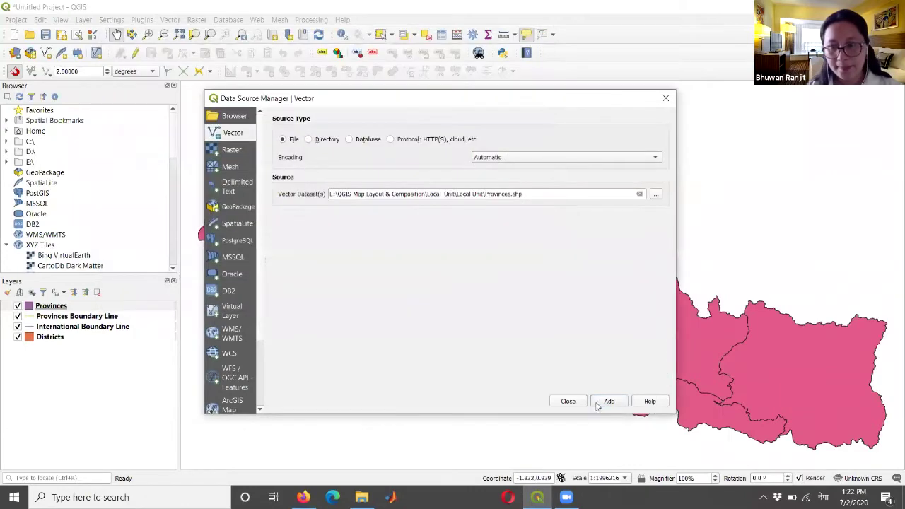
key(Return)
click(571, 403)
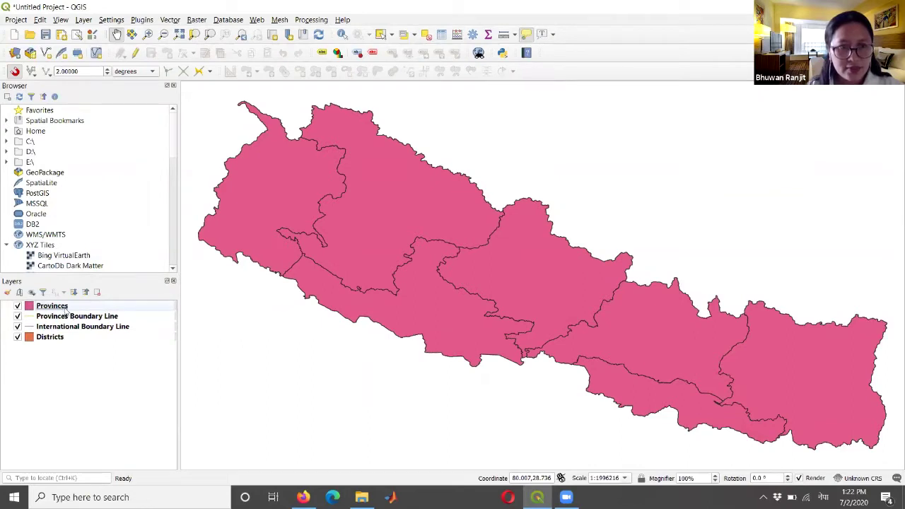
- Hide the Provinces, Provinces Boundary Line and International Boundary Line layers so that only Districts is shown
click(56, 337)
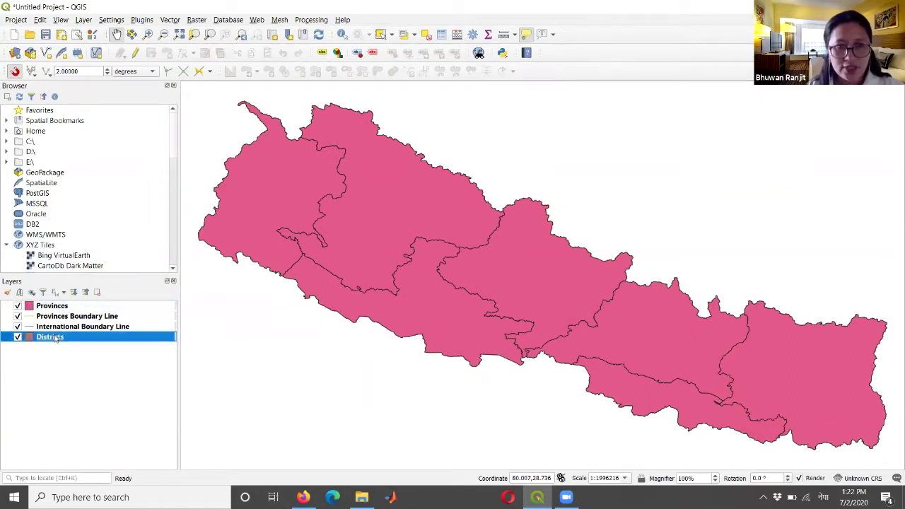
click(18, 305)
click(17, 316)
click(18, 327)
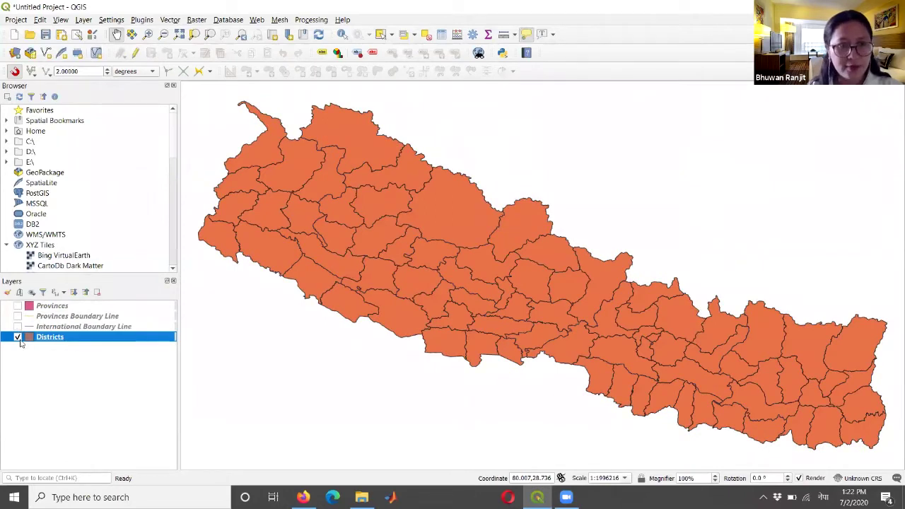
- Hide the Districts layer and show the International Boundary Line layer on its own
click(18, 337)
click(18, 327)
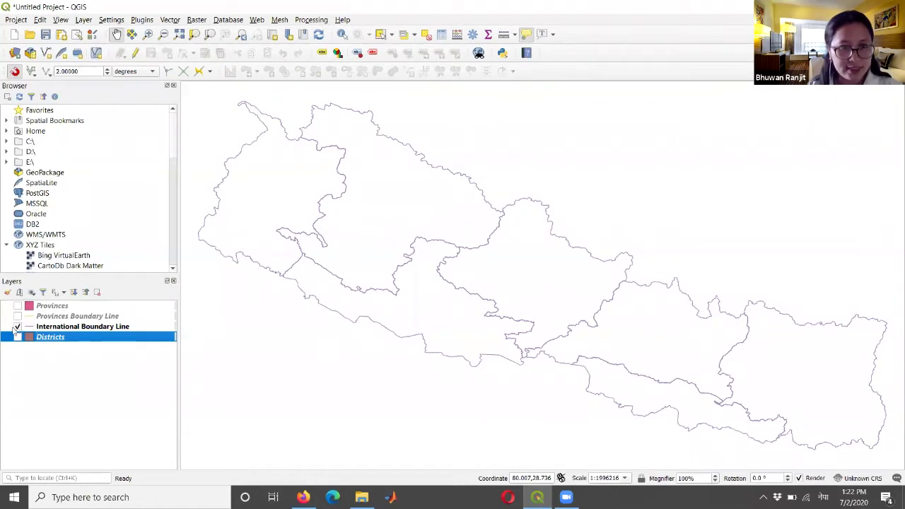
- Hide the International Boundary Line layer and show the Provinces Boundary Line and Provinces layers
click(18, 327)
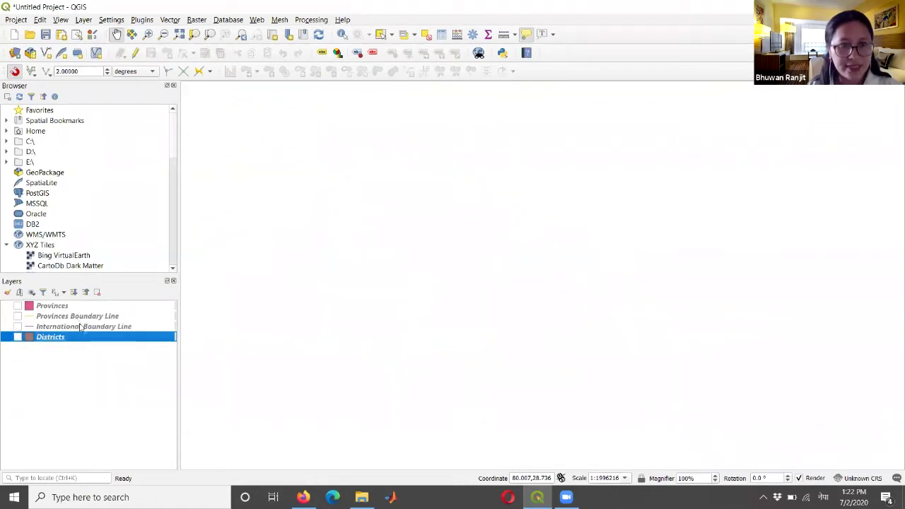
click(17, 316)
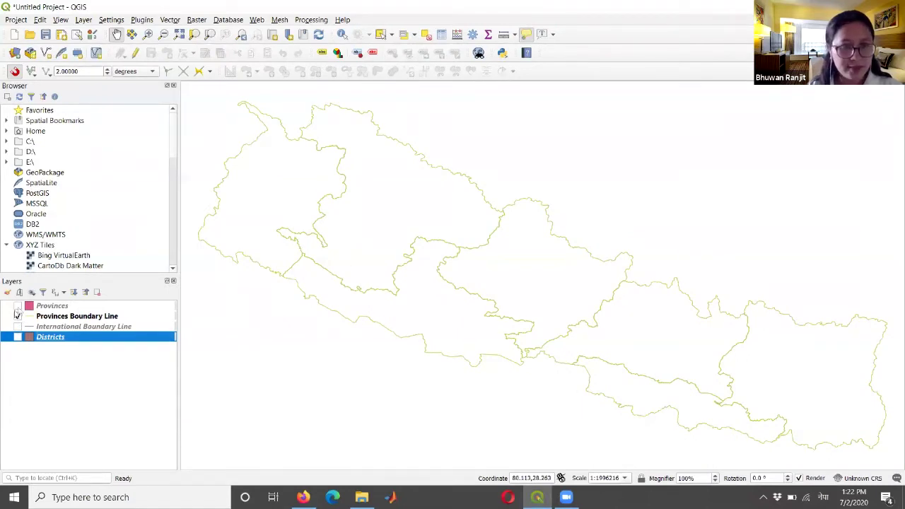
click(18, 306)
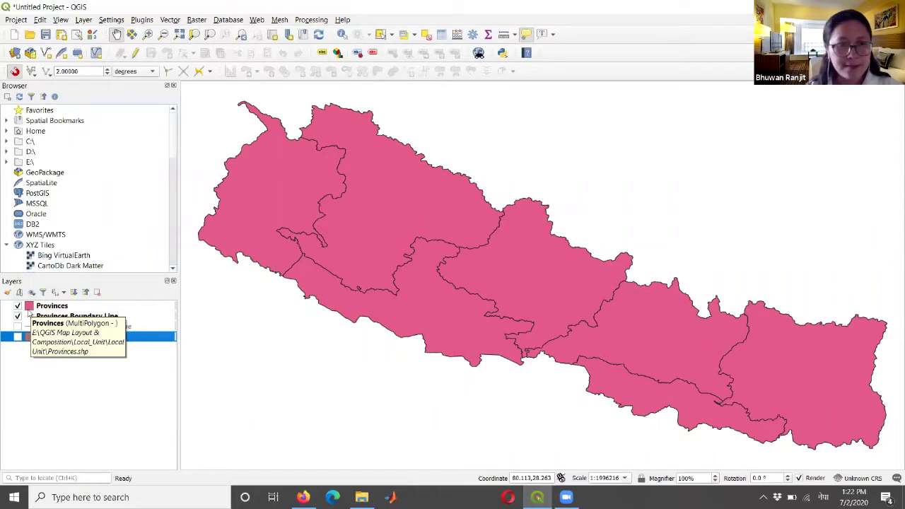
- Show the Districts layer and move the Provinces layer beneath it at the end of the layer order
click(18, 337)
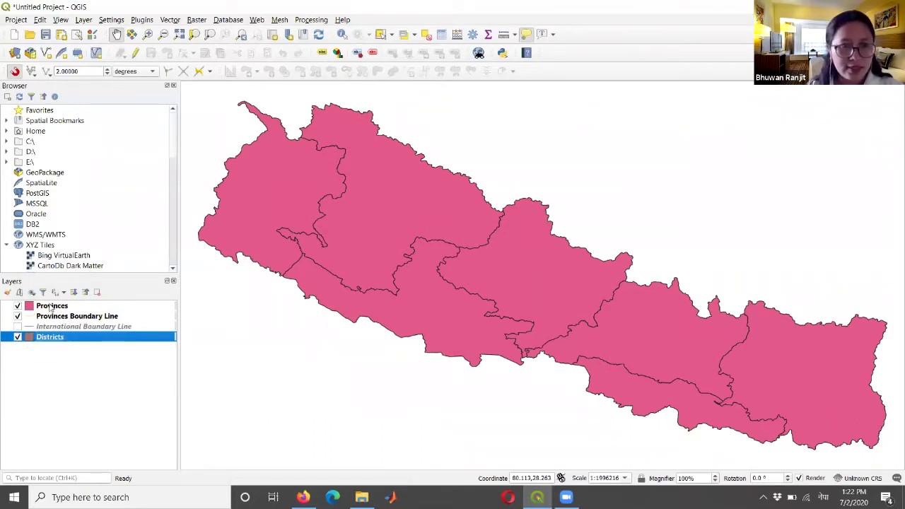
click(51, 307)
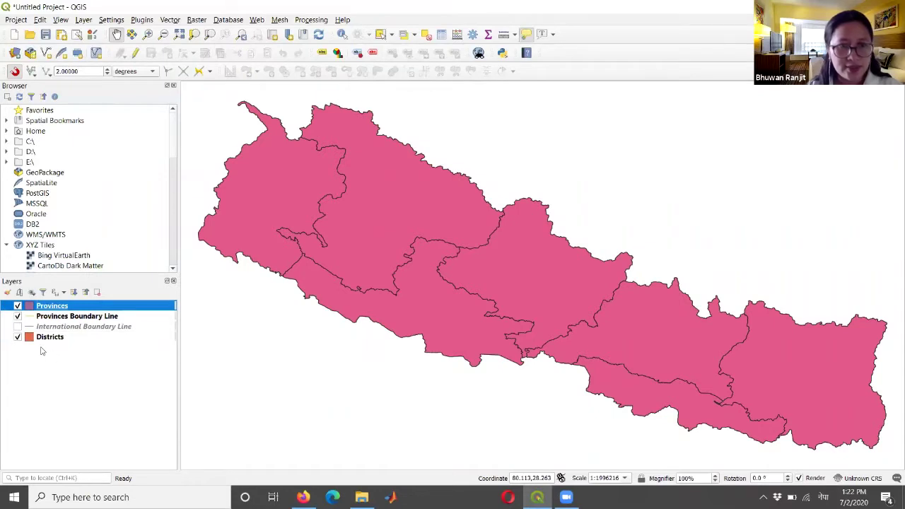
drag(51, 307, 41, 351)
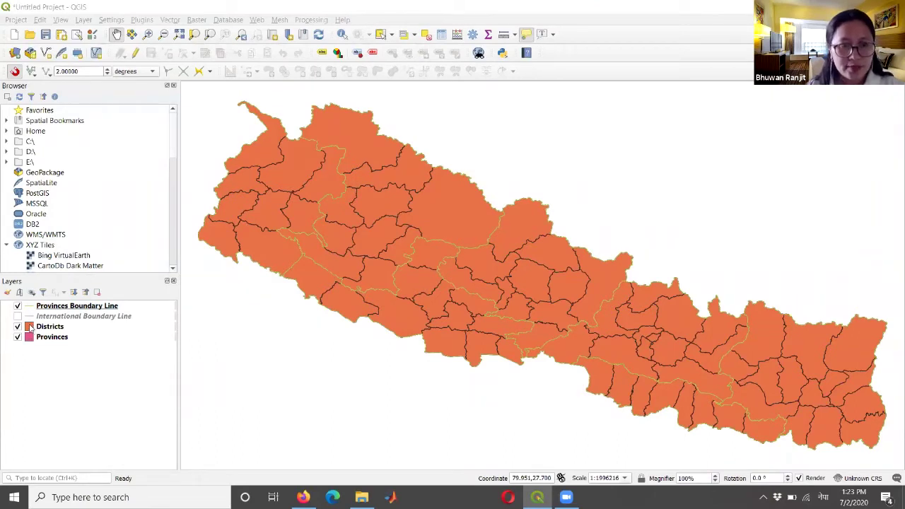
click(31, 327)
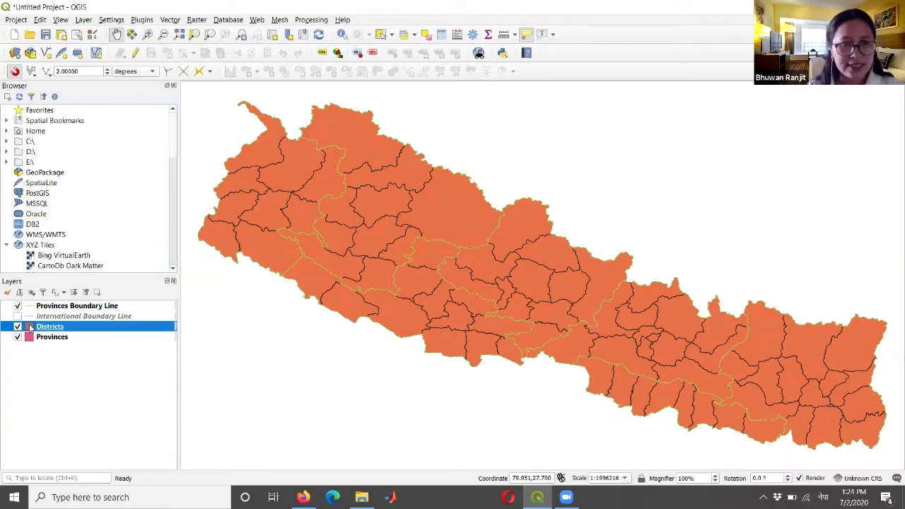
double_click(30, 328)
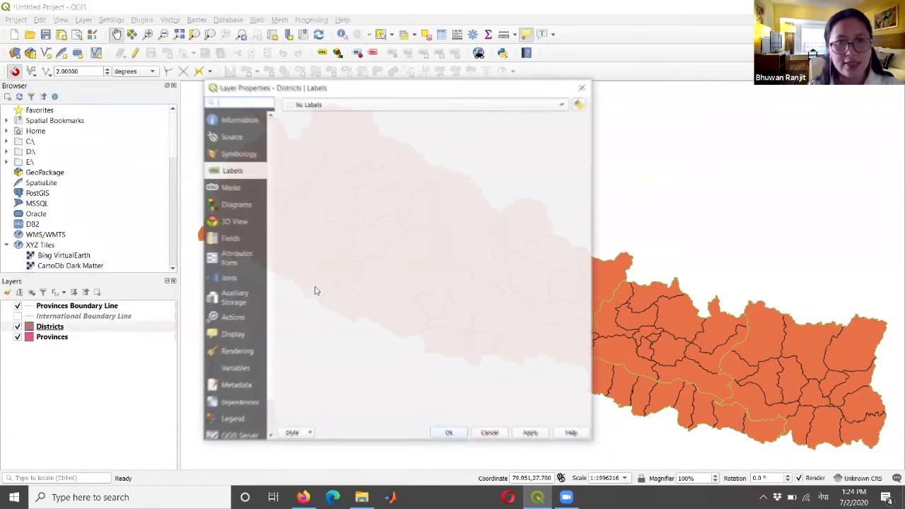
click(581, 87)
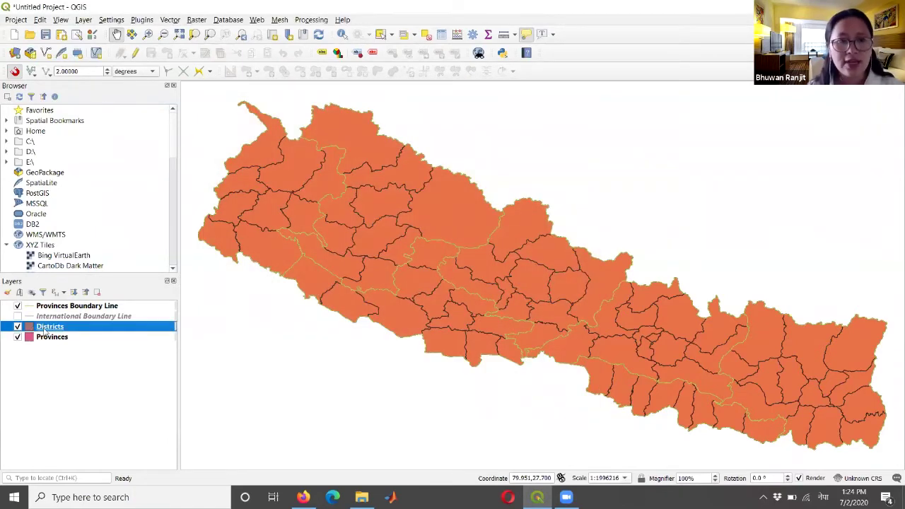
- Make the fill color of the Districts layer's symbol fully transparent, leaving the symbol opacity at 100%
right_click(45, 330)
click(86, 322)
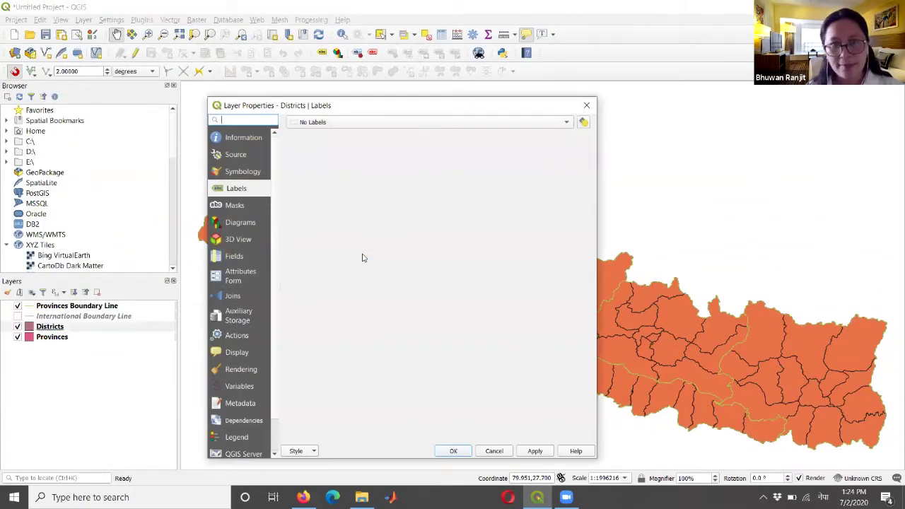
click(244, 171)
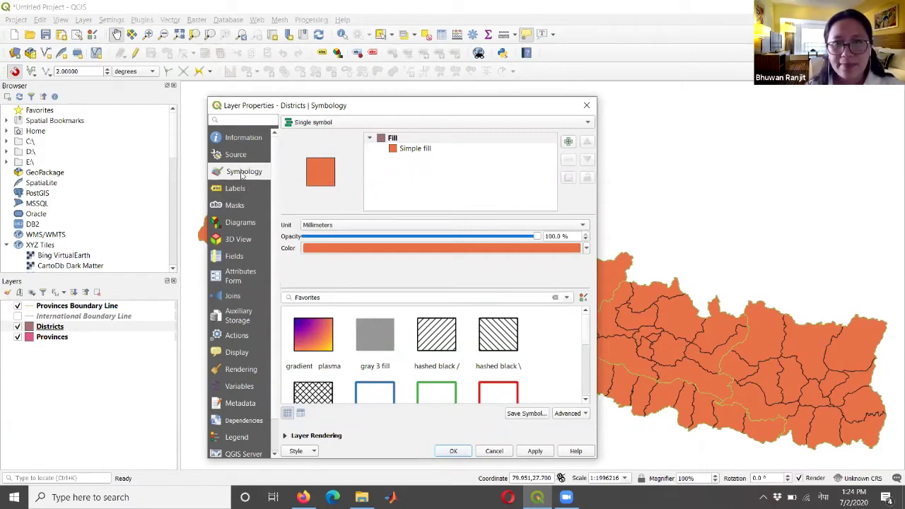
click(383, 138)
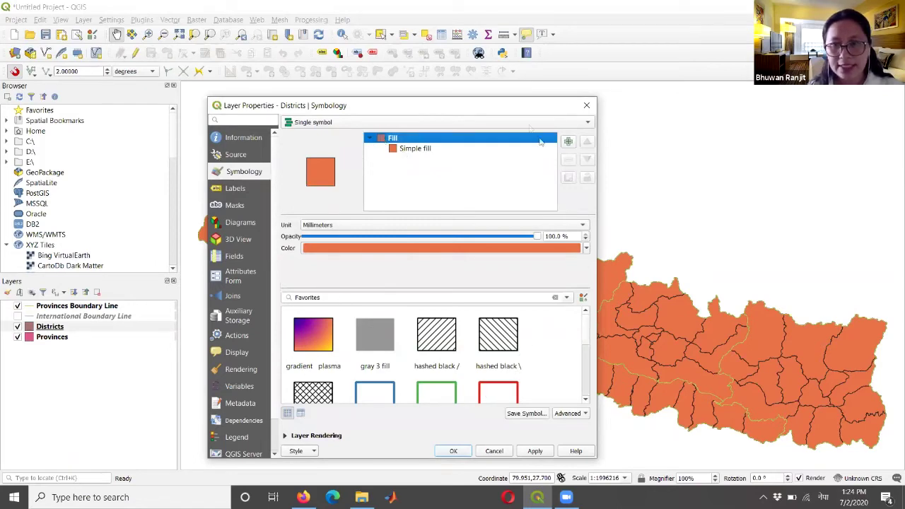
drag(506, 114, 472, 40)
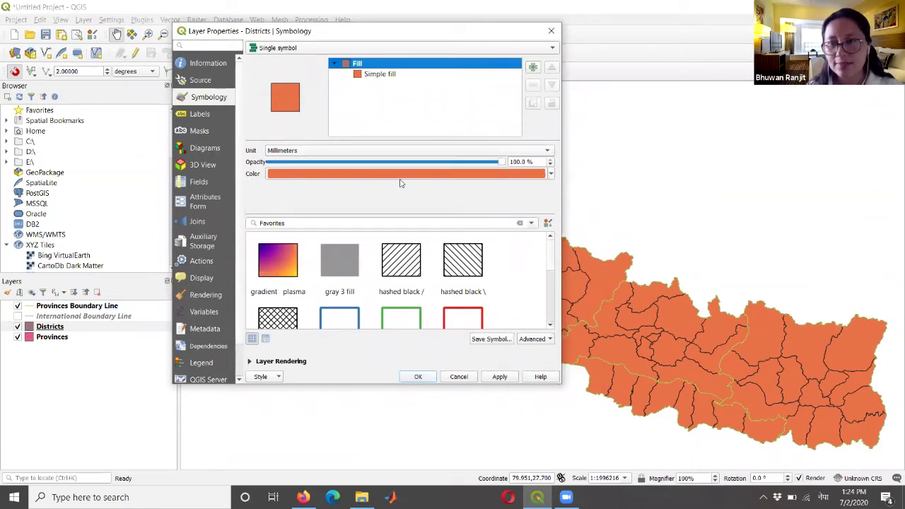
click(550, 175)
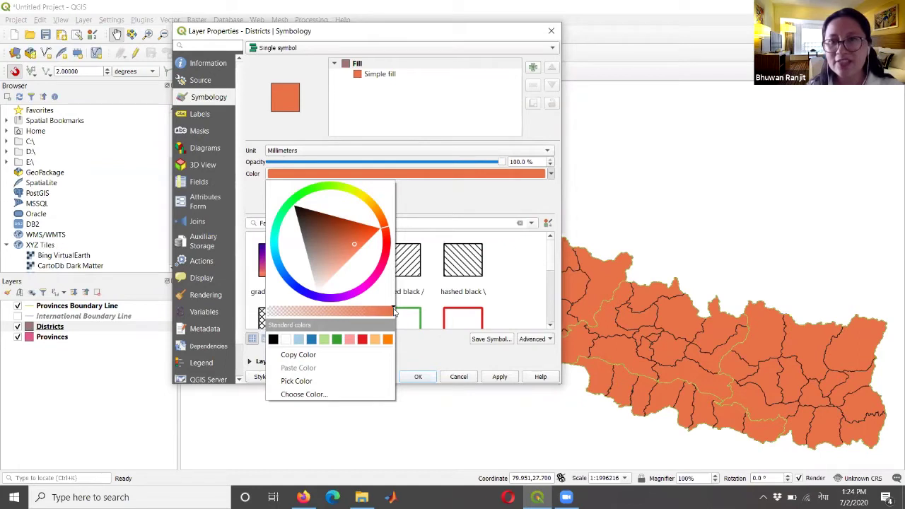
click(490, 125)
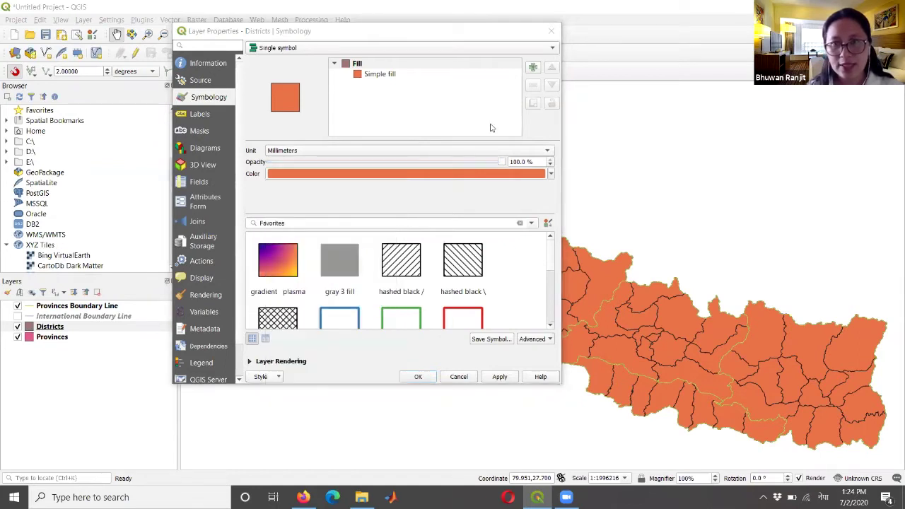
click(550, 174)
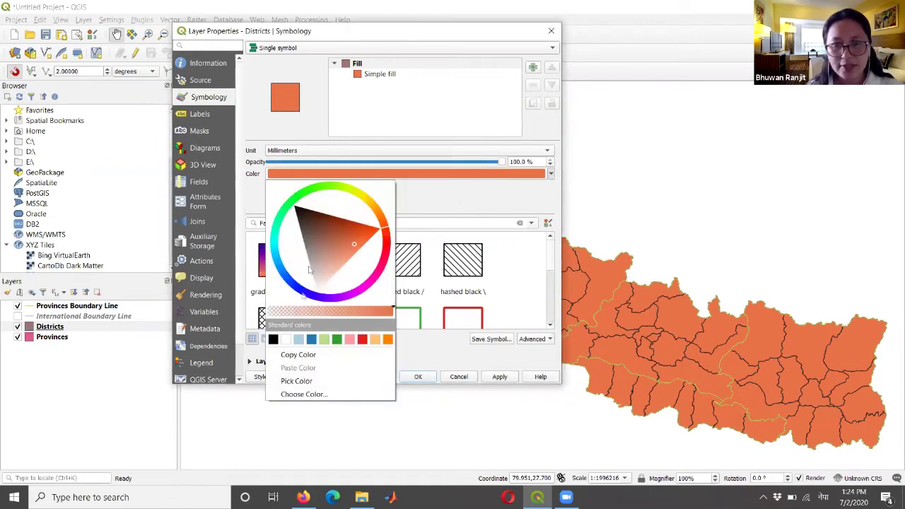
click(267, 313)
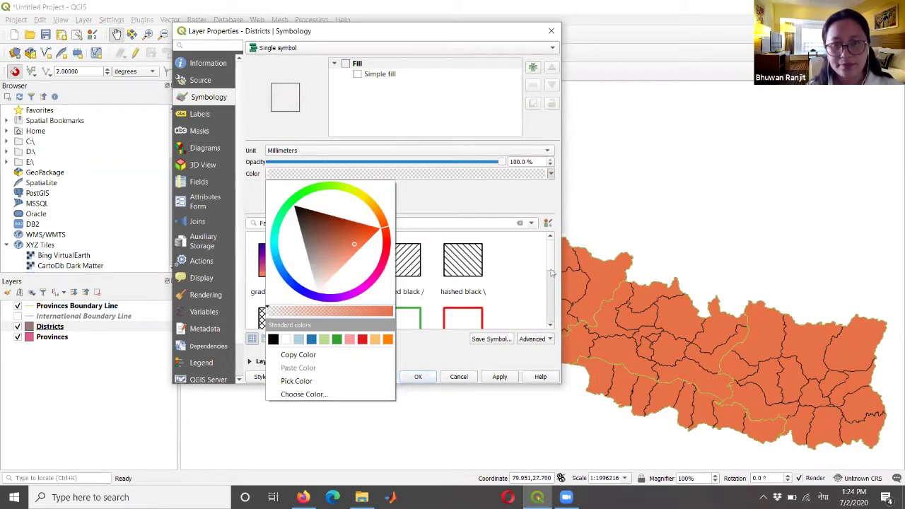
click(475, 209)
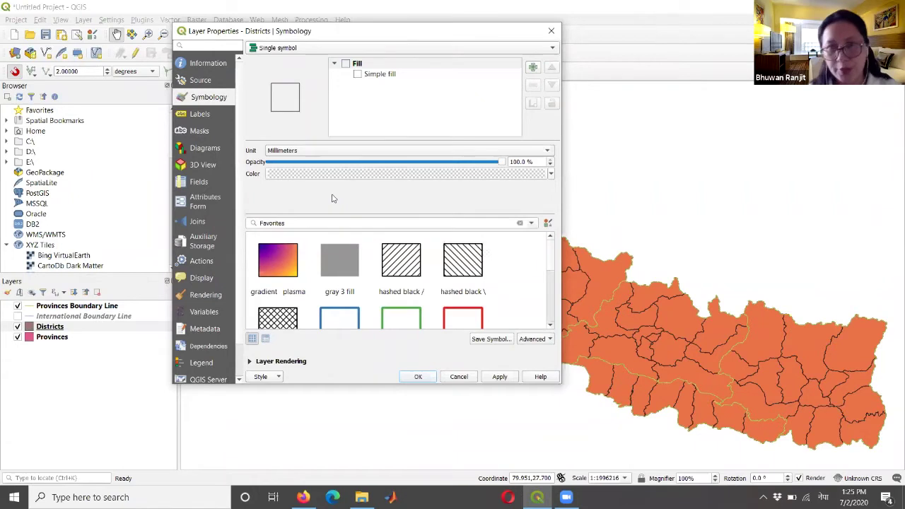
- Set the stroke width of the Districts layer's simple fill to 0.2 millimeters
click(377, 76)
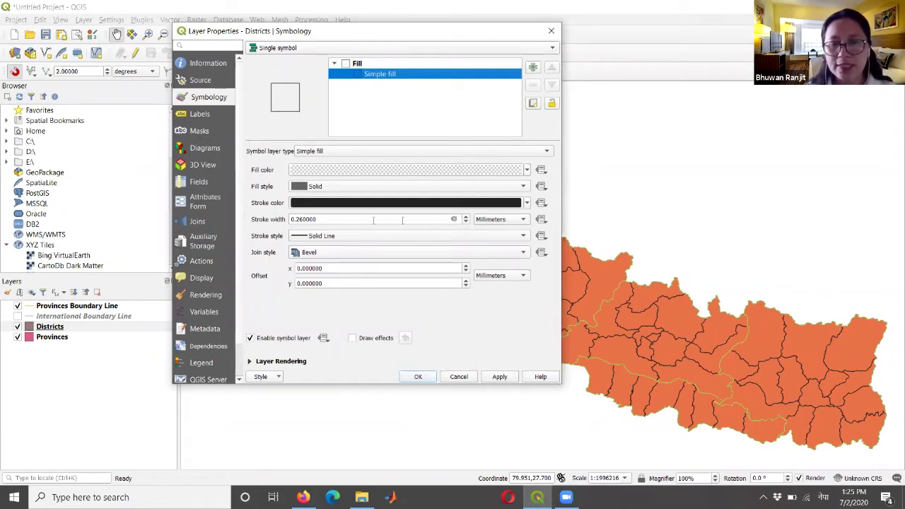
click(512, 219)
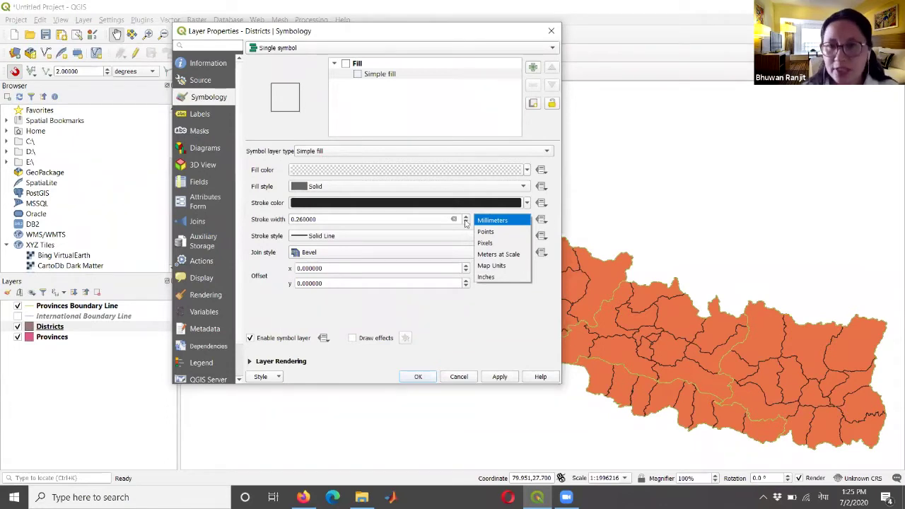
click(503, 220)
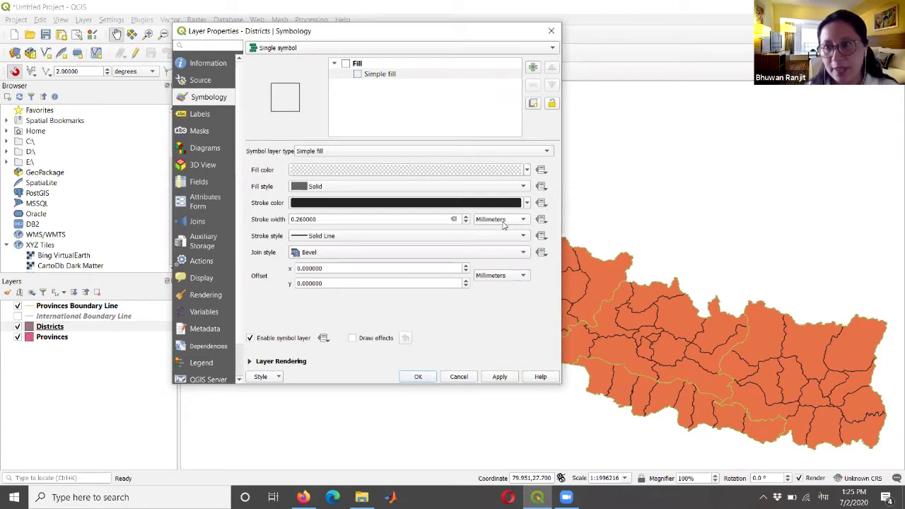
click(334, 219)
key(BackSpace)
key(BackSpace)
key(BackSpace)
key(BackSpace)
key(BackSpace)
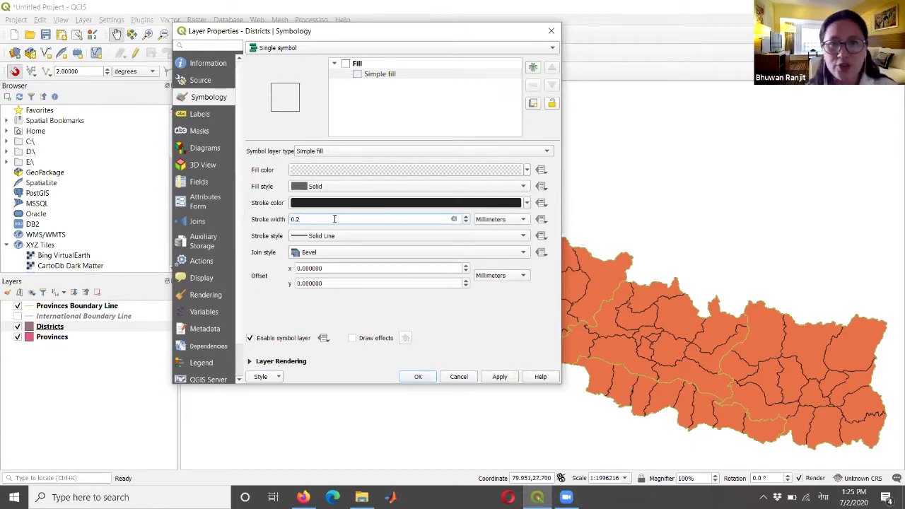
- Keep Solid Line as the Districts stroke style, apply the symbology and close the layer properties
click(355, 237)
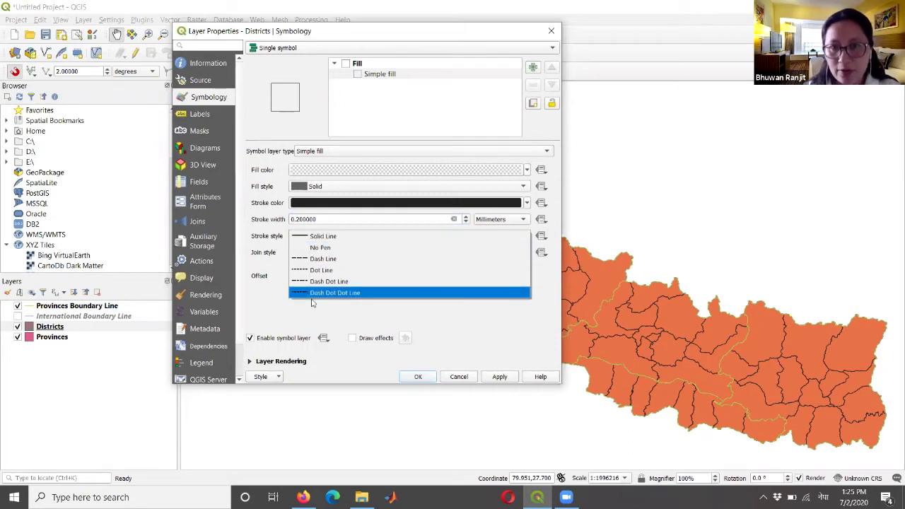
click(328, 240)
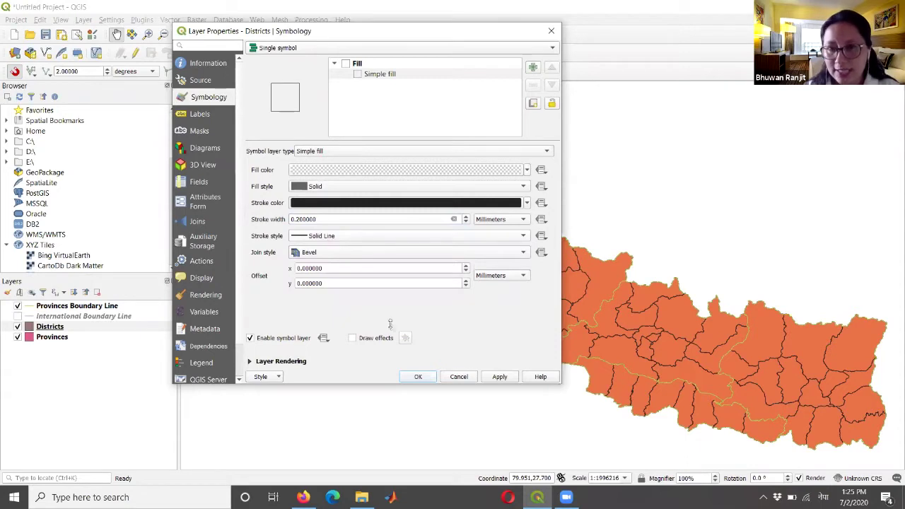
click(499, 377)
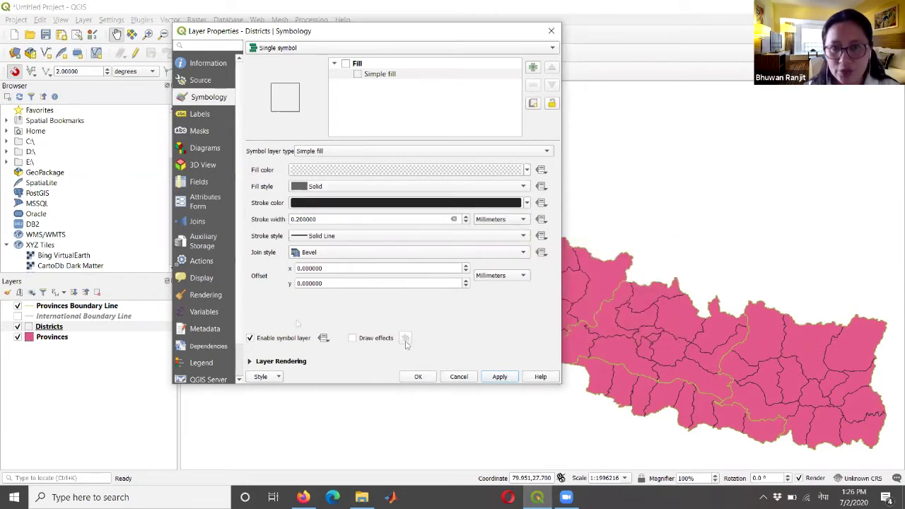
click(527, 203)
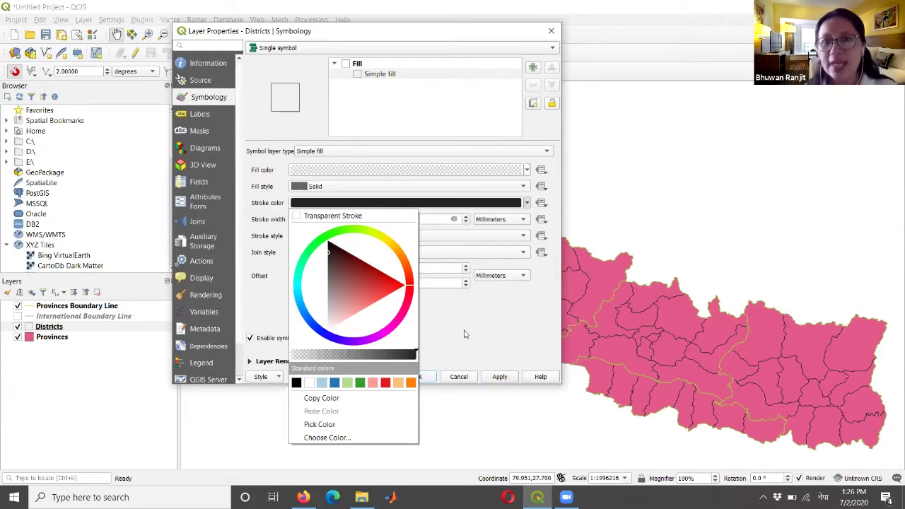
key(Escape)
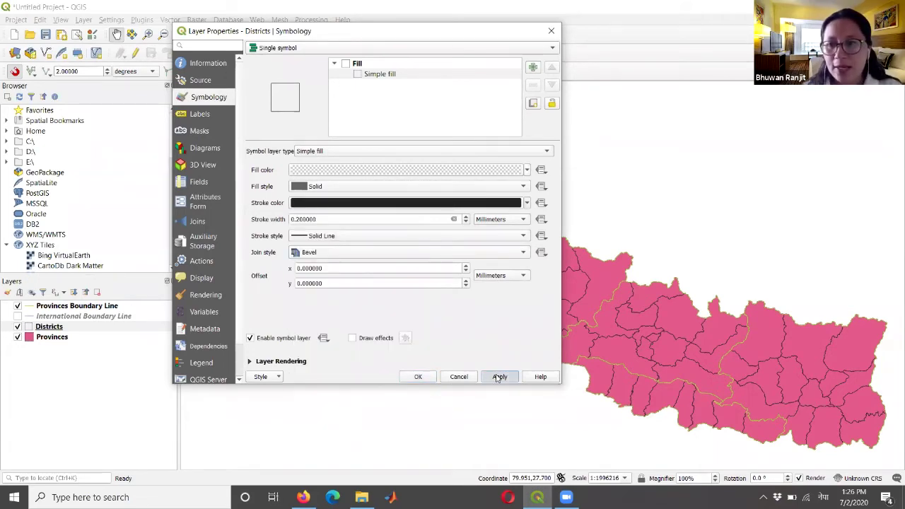
click(416, 377)
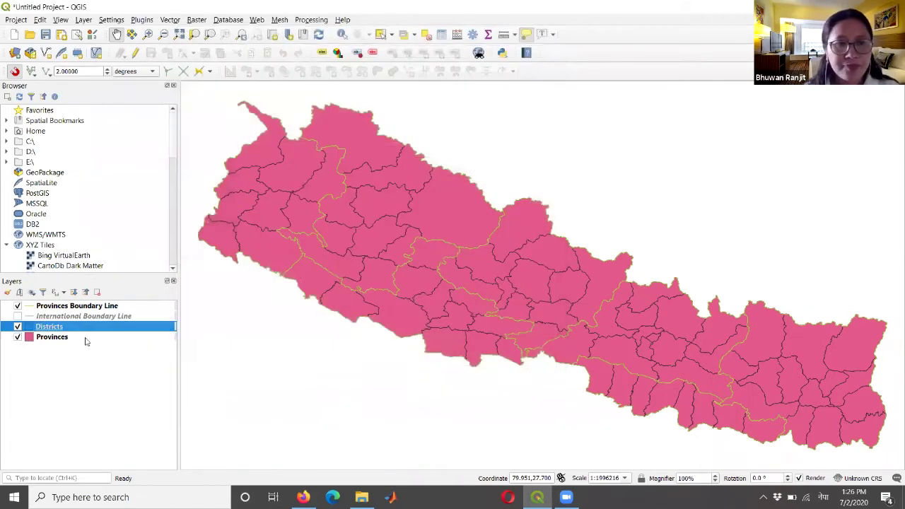
- Hide the Districts and Provinces Boundary Line layers so that only Provinces is shown
click(17, 327)
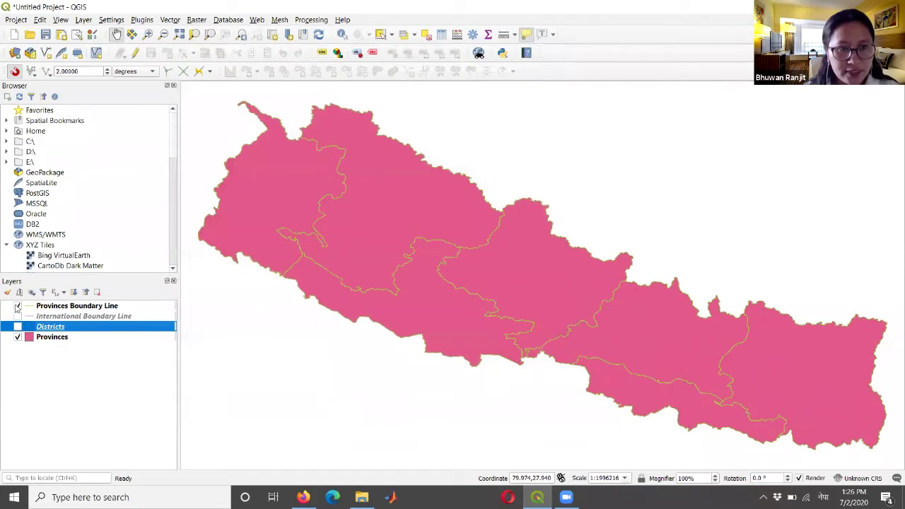
click(18, 306)
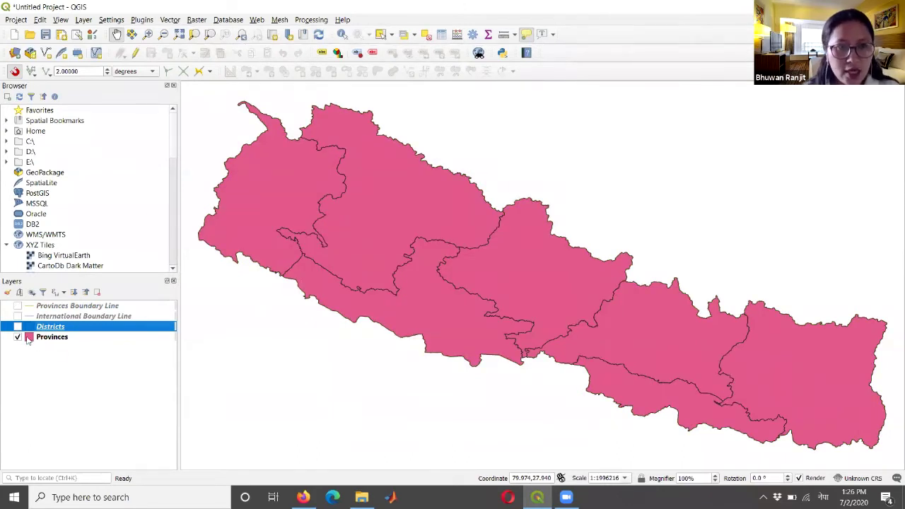
click(60, 374)
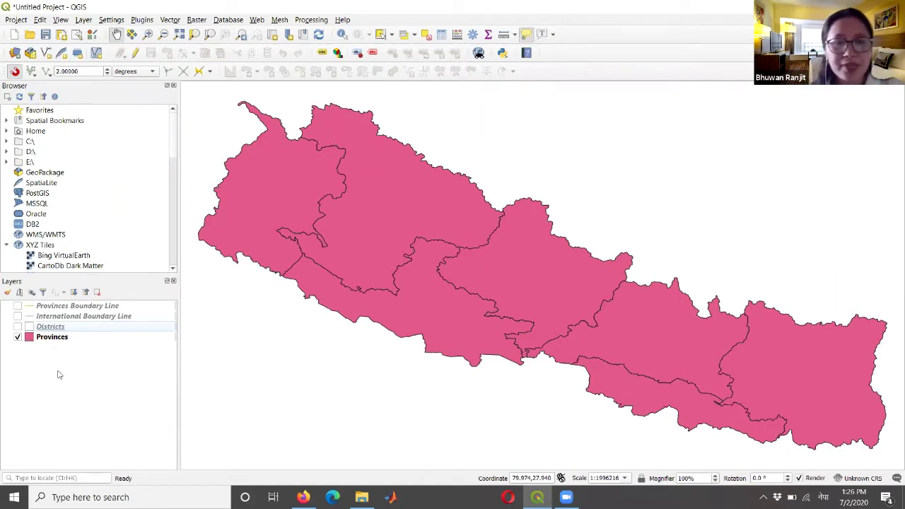
- Open the symbology properties of the Provinces layer and switch its renderer from single symbol to Categorized
click(35, 338)
right_click(36, 339)
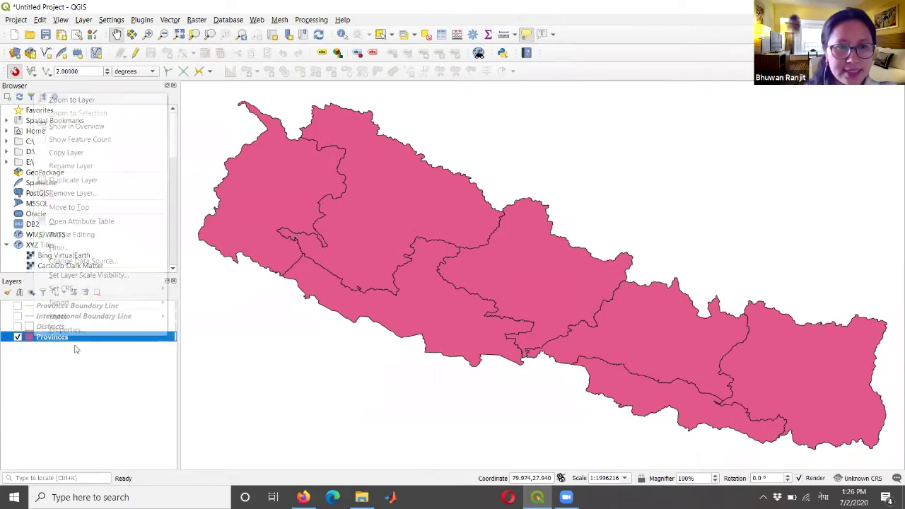
click(95, 337)
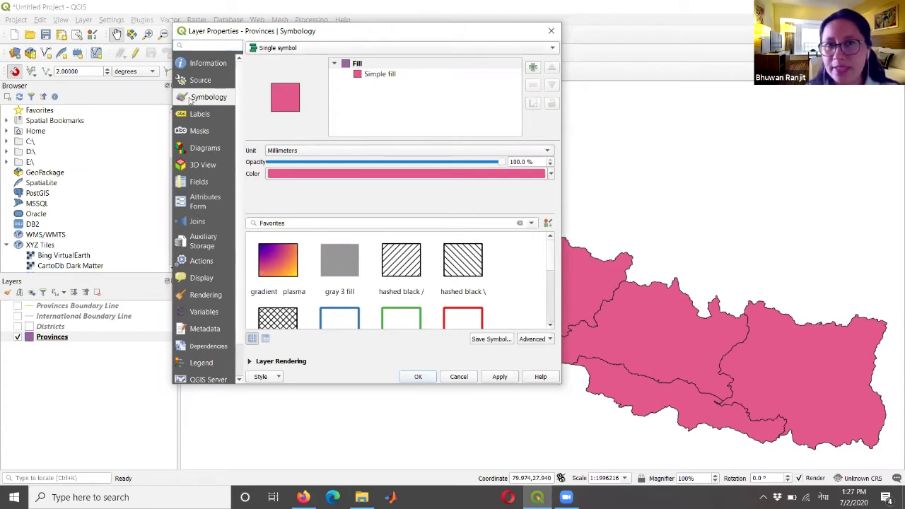
click(331, 48)
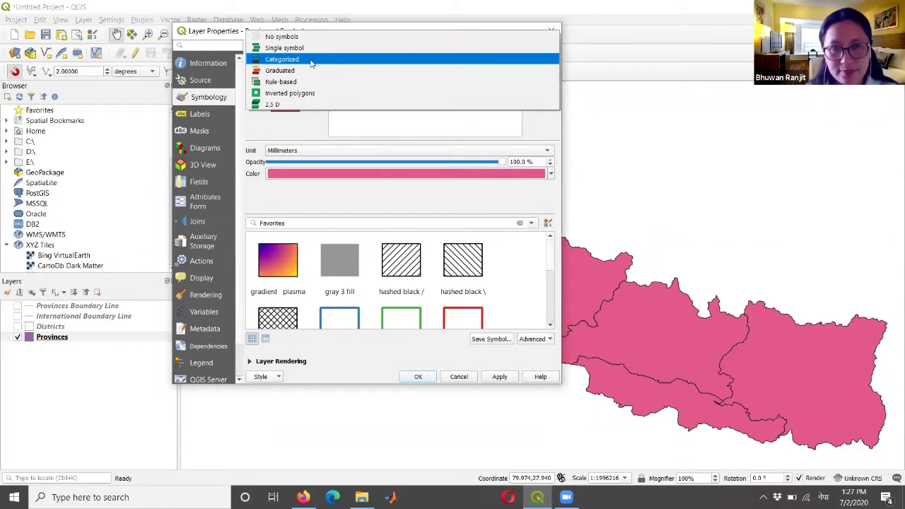
click(311, 60)
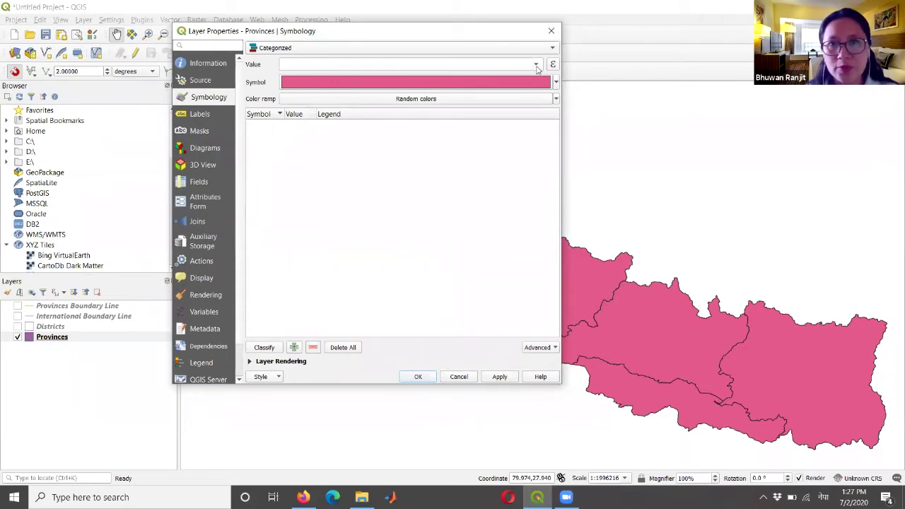
- Leave the Provinces properties without applying and examine the Province, No_Distict and Area fields in the layer's attribute table
click(550, 30)
click(61, 340)
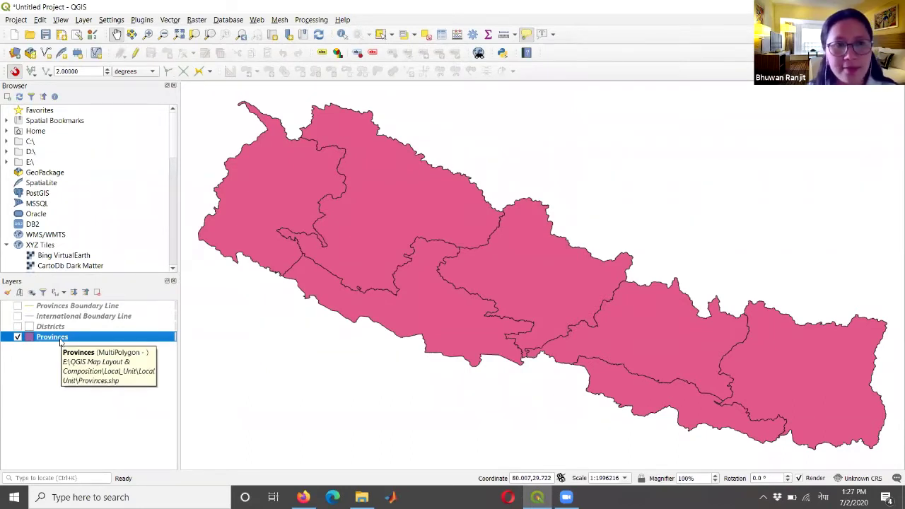
right_click(61, 343)
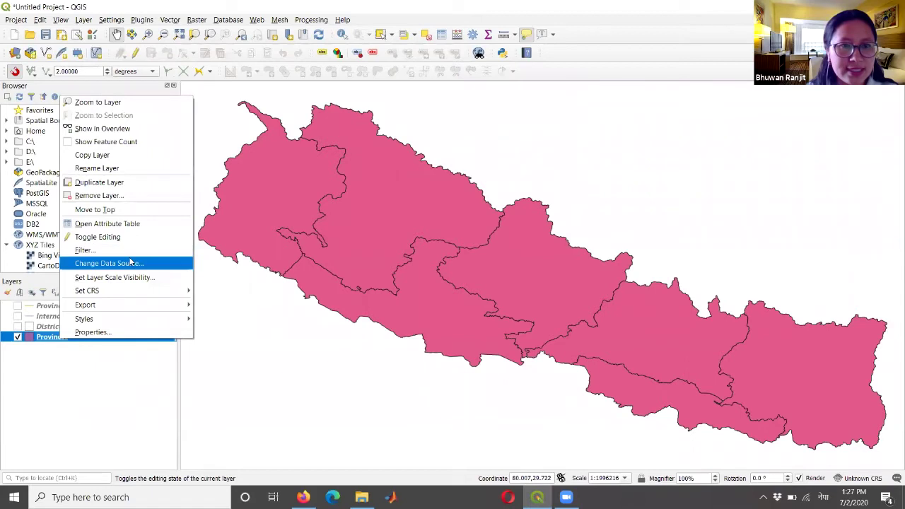
click(134, 224)
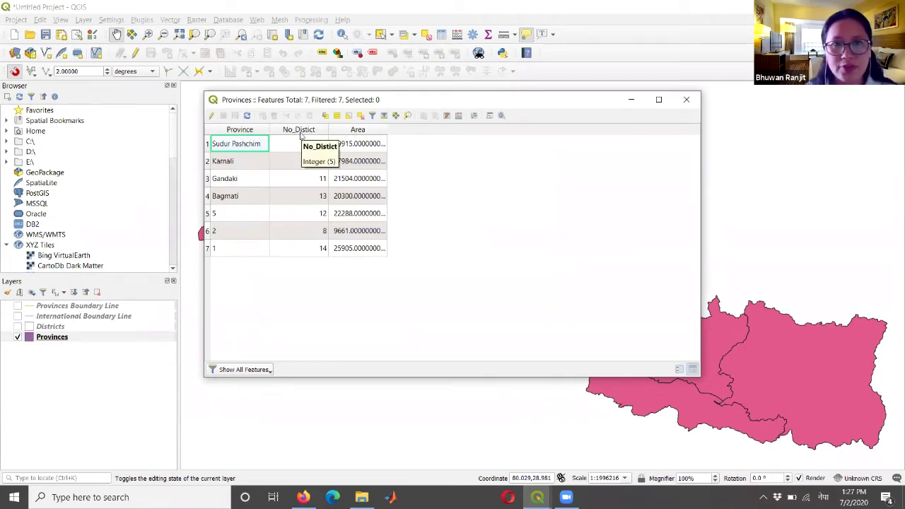
click(685, 99)
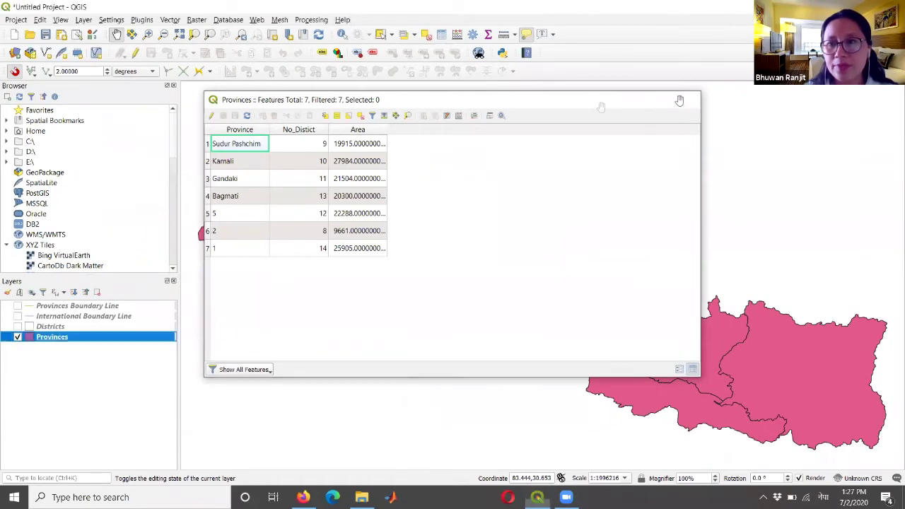
- Set the Provinces layer symbology to Categorized by the Province field and classify its values
right_click(54, 338)
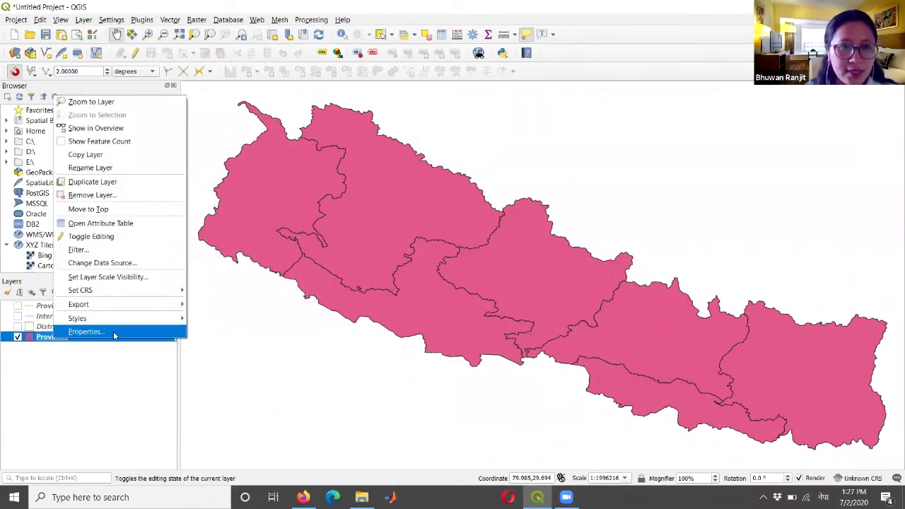
click(114, 335)
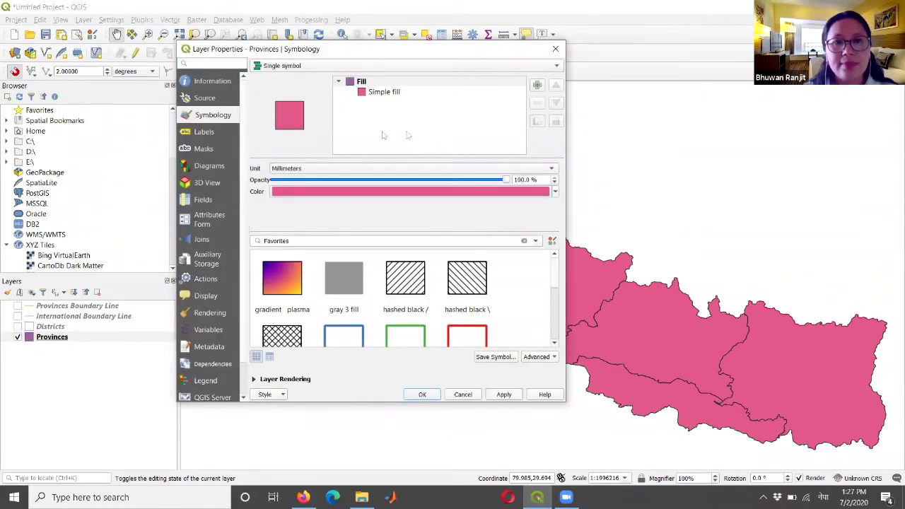
click(286, 65)
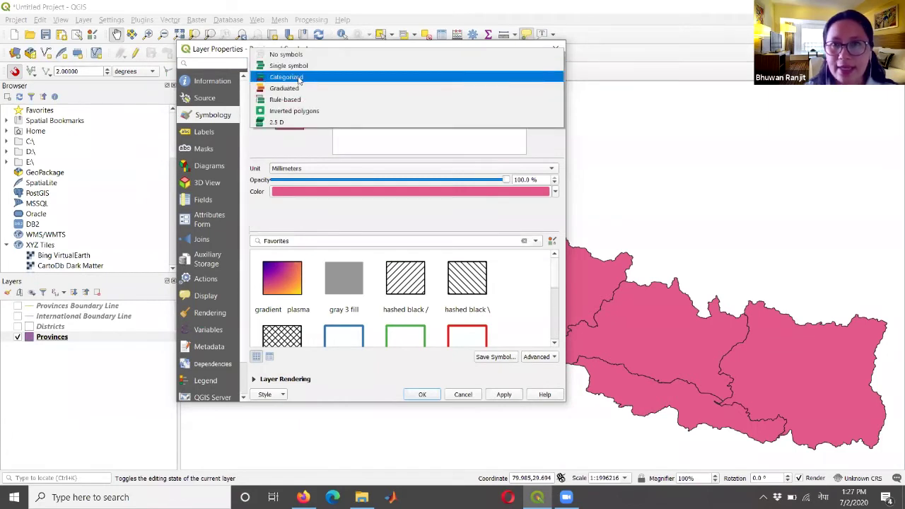
click(299, 78)
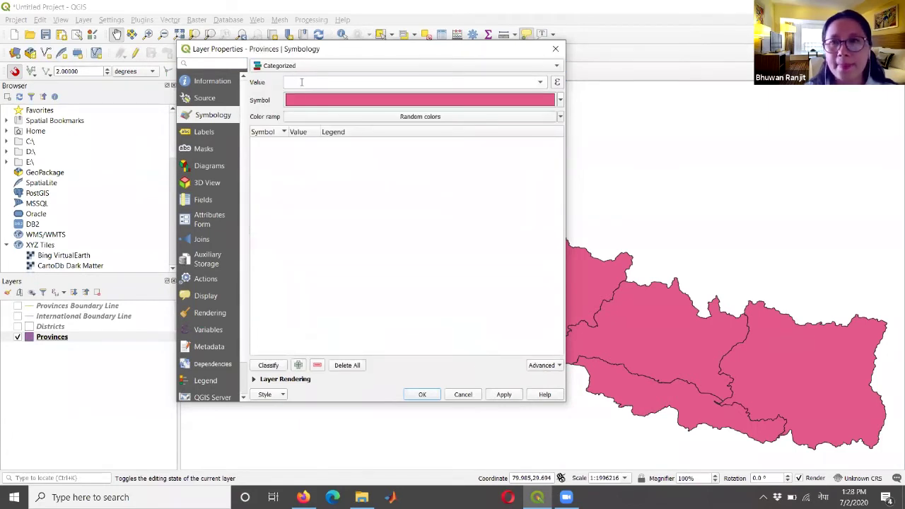
click(540, 84)
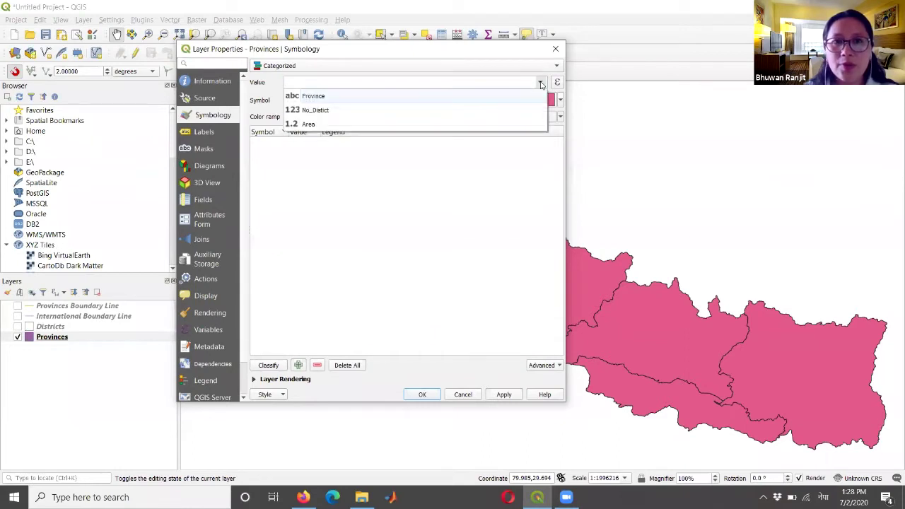
click(541, 83)
click(541, 83)
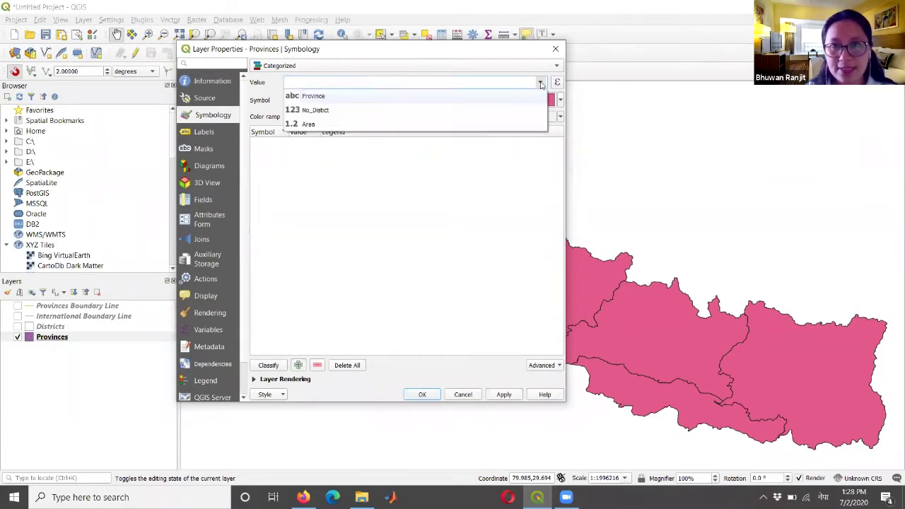
click(314, 96)
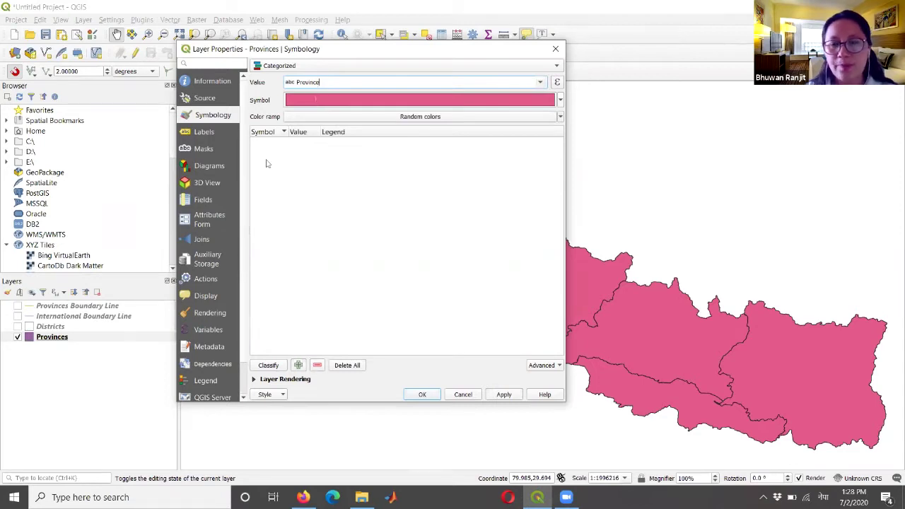
click(268, 366)
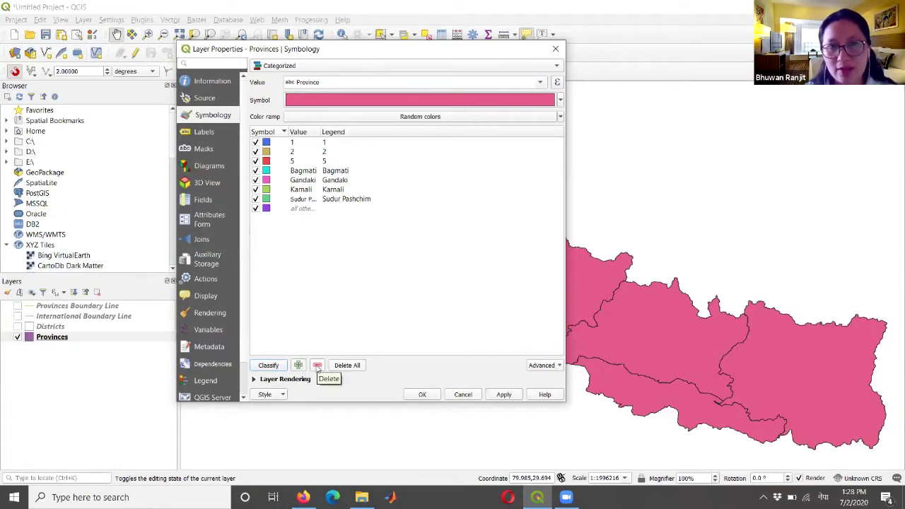
- Delete the category for all other values from the Provinces classification and apply the symbology
click(317, 190)
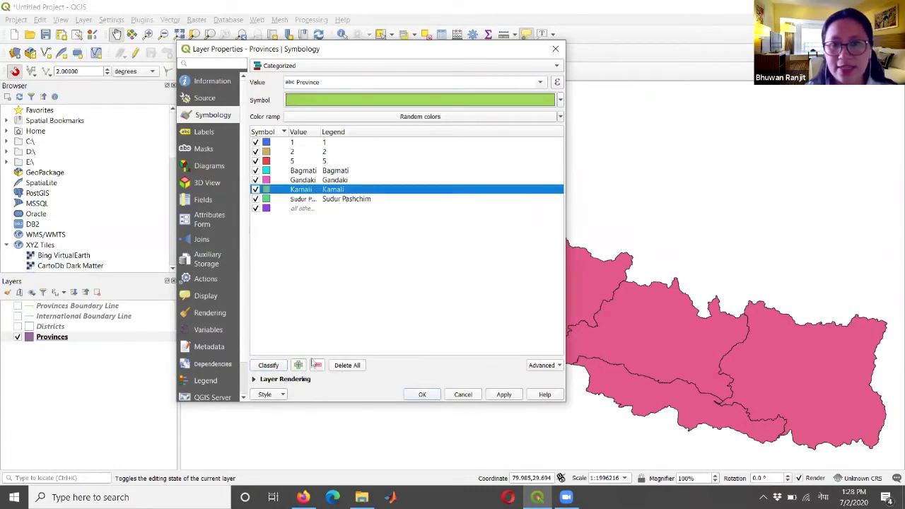
click(318, 289)
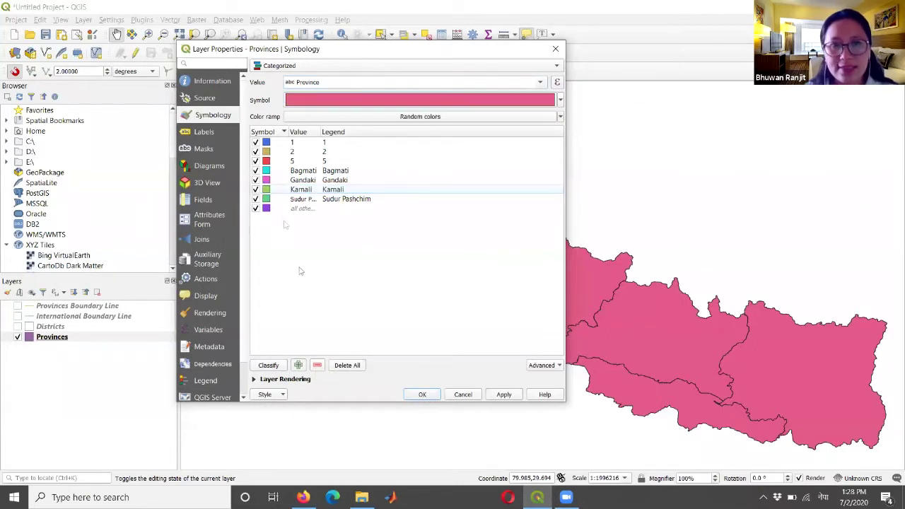
click(315, 209)
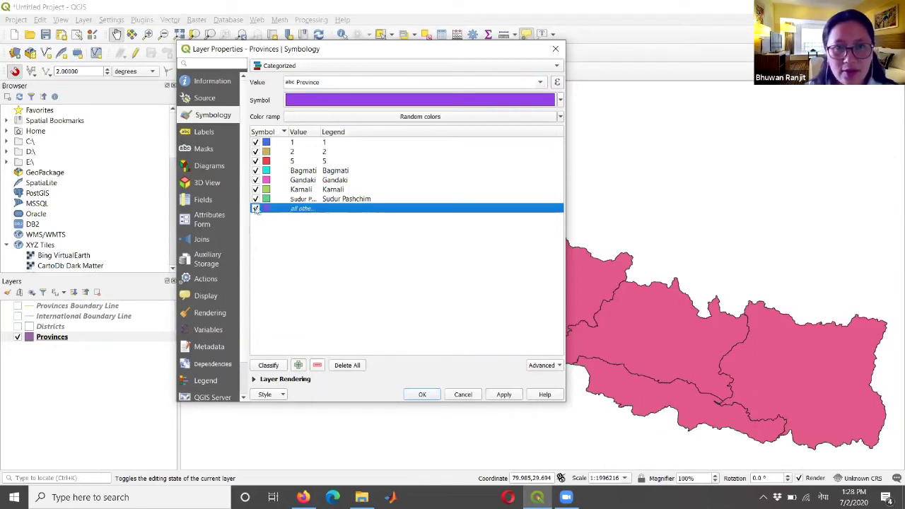
click(316, 364)
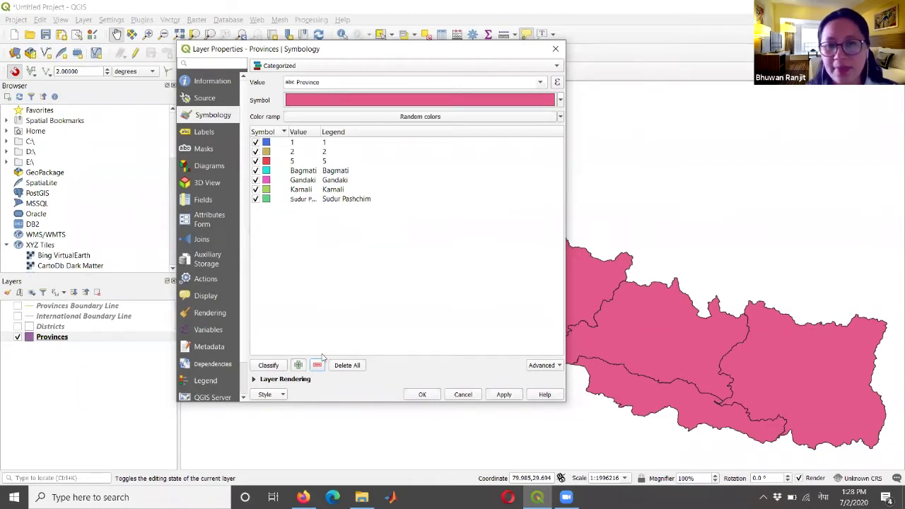
click(504, 396)
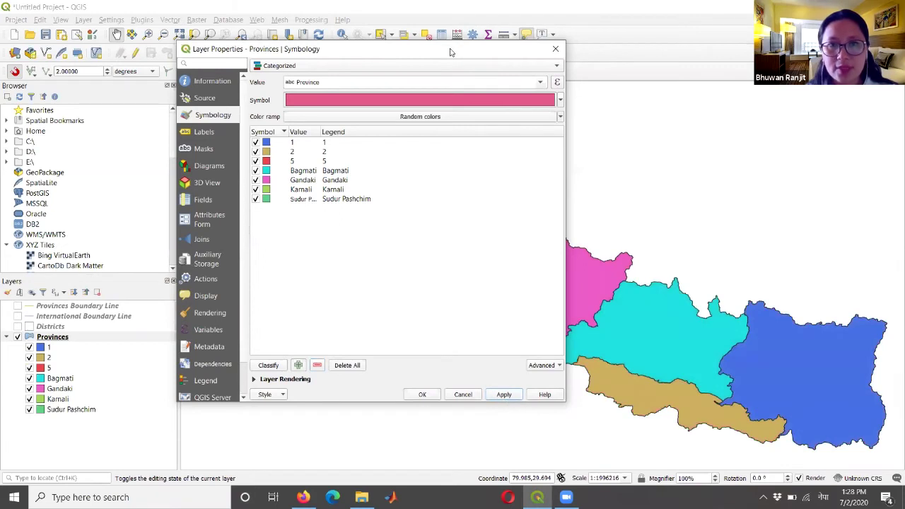
- Open the fill colour choices of the Sudur Pashchim category's symbol, keeping the map's western provinces in view
drag(451, 49, 325, 39)
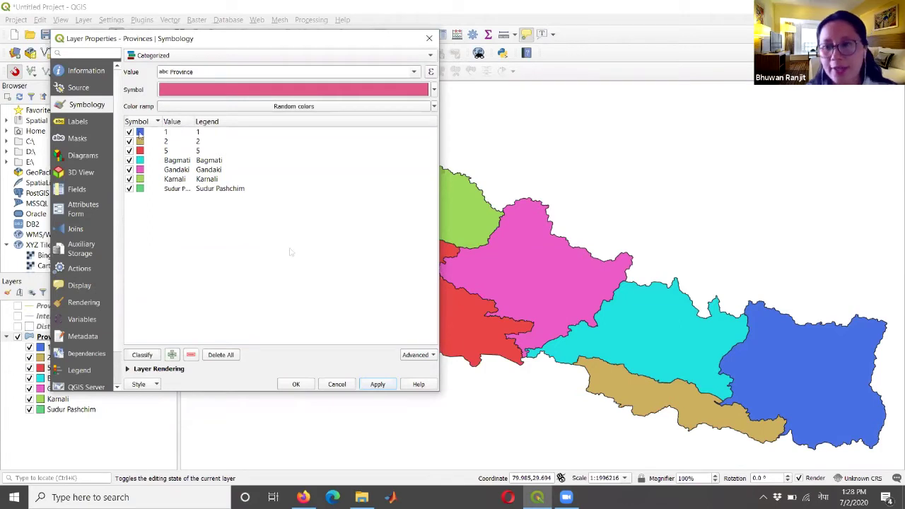
drag(293, 42, 229, 48)
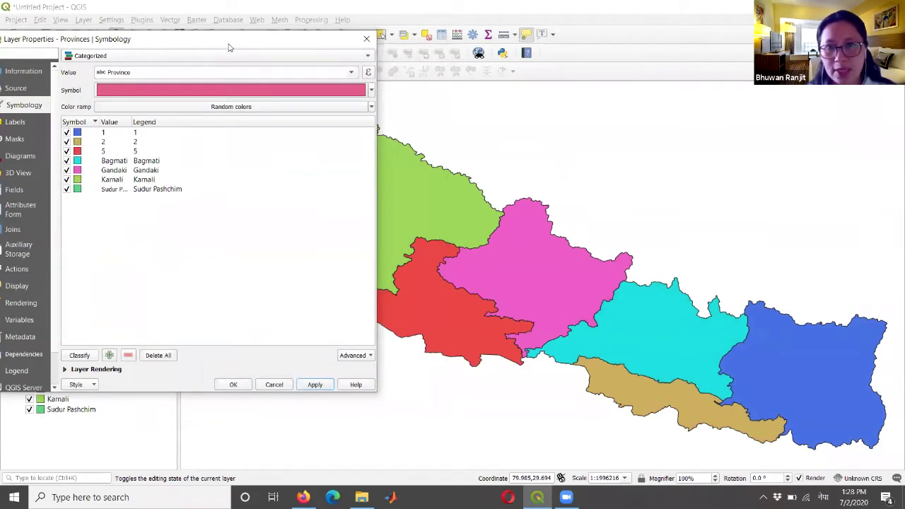
drag(228, 48, 742, 61)
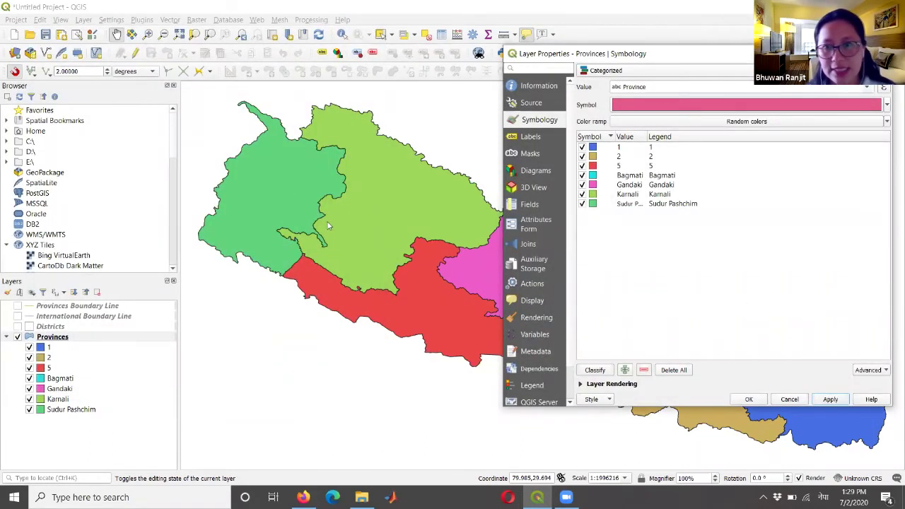
double_click(593, 205)
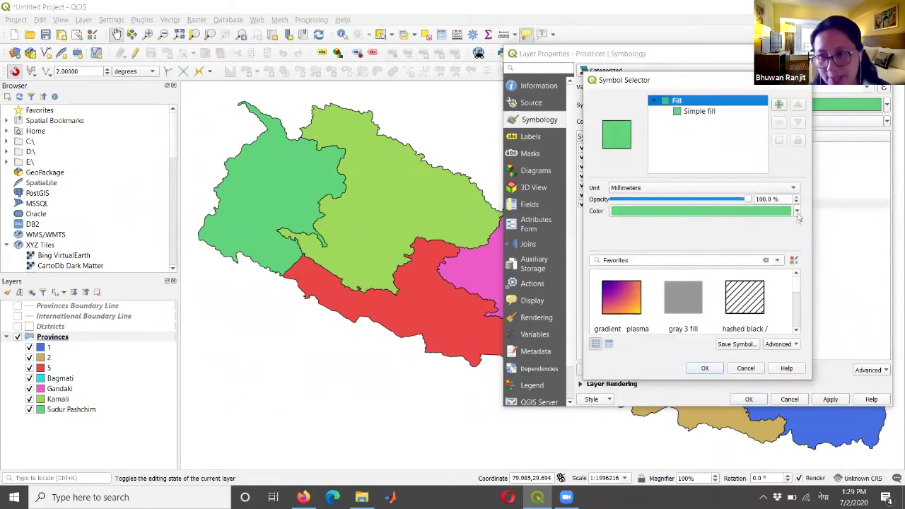
click(797, 212)
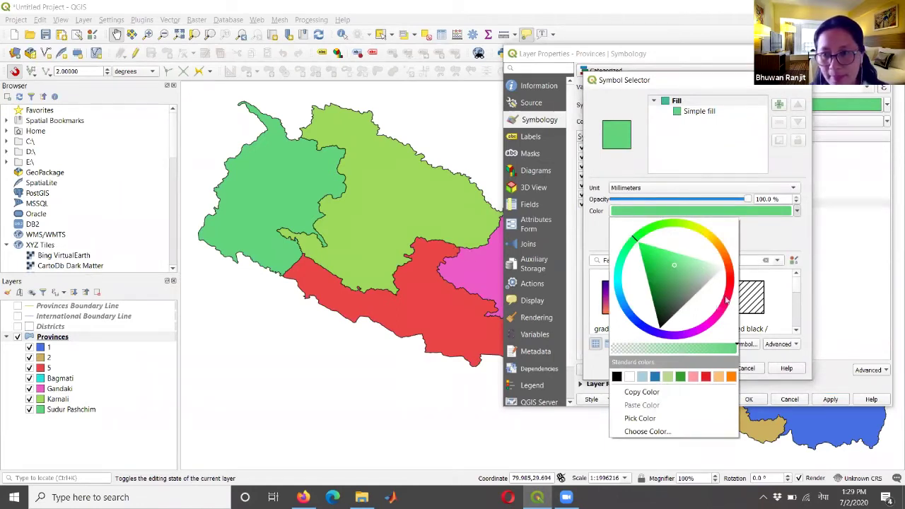
- Try dark green and several purple shades as the Sudur Pashchim fill colour
click(667, 294)
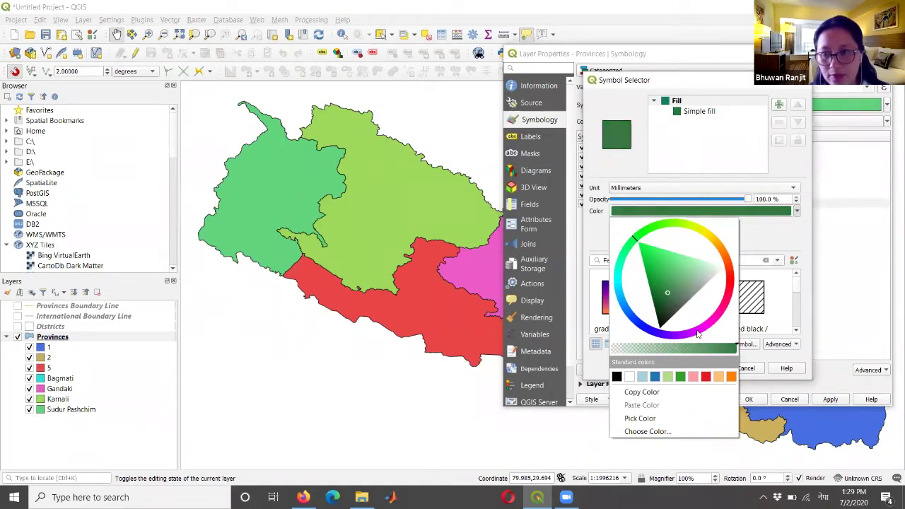
click(698, 332)
click(684, 300)
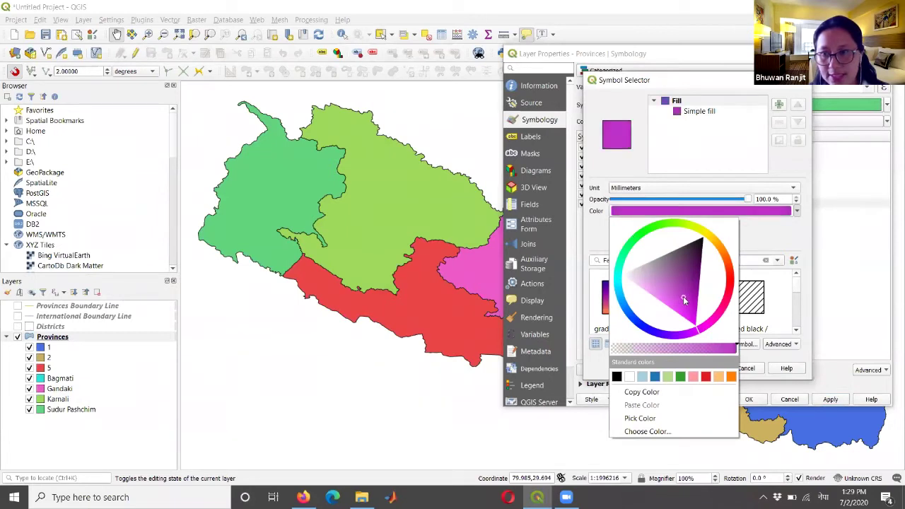
click(658, 292)
click(666, 288)
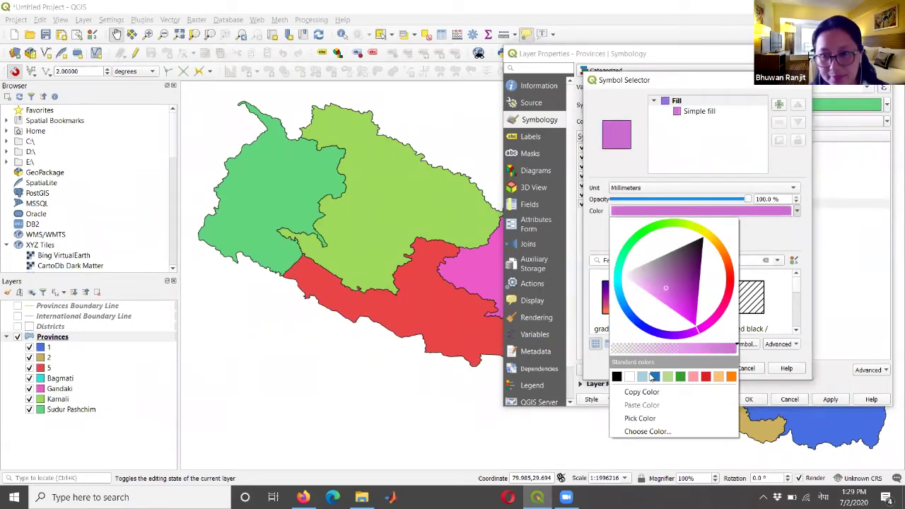
- Set the Sudur Pashchim fill to the light pink standard colour, apply it and close the layer properties
click(692, 376)
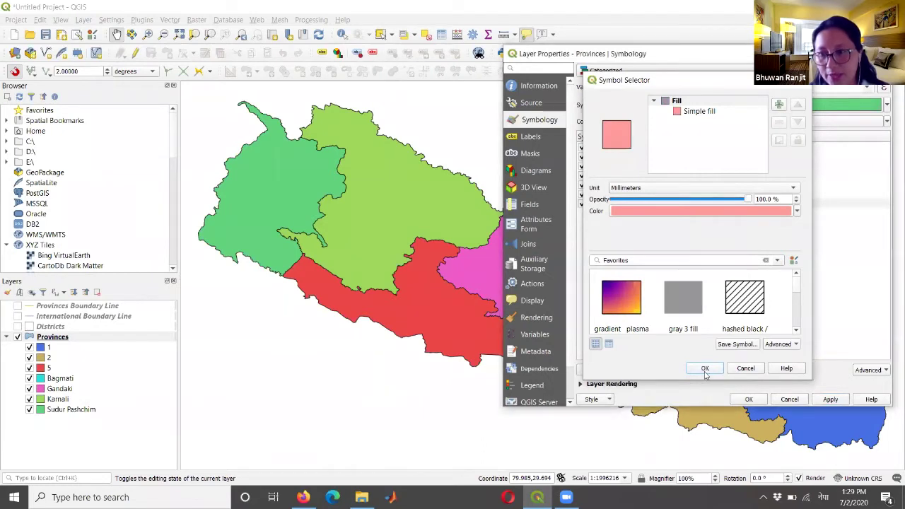
click(704, 369)
click(828, 400)
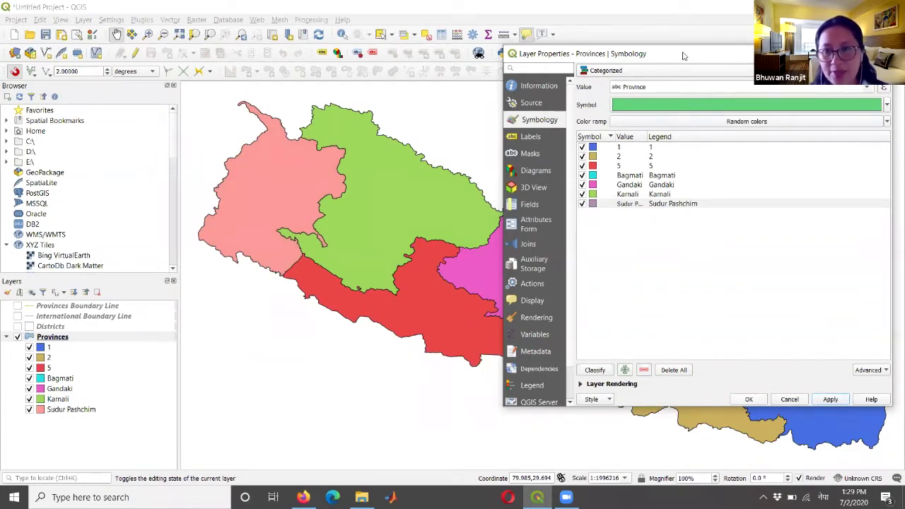
drag(683, 55, 607, 81)
click(690, 422)
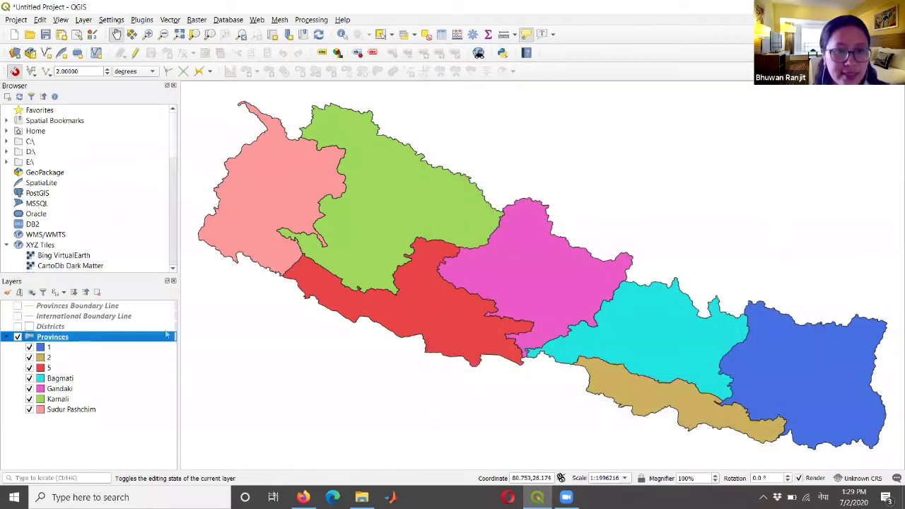
- Show the Districts and Provinces Boundary Line layers over the categorized Provinces layer
click(17, 337)
click(17, 337)
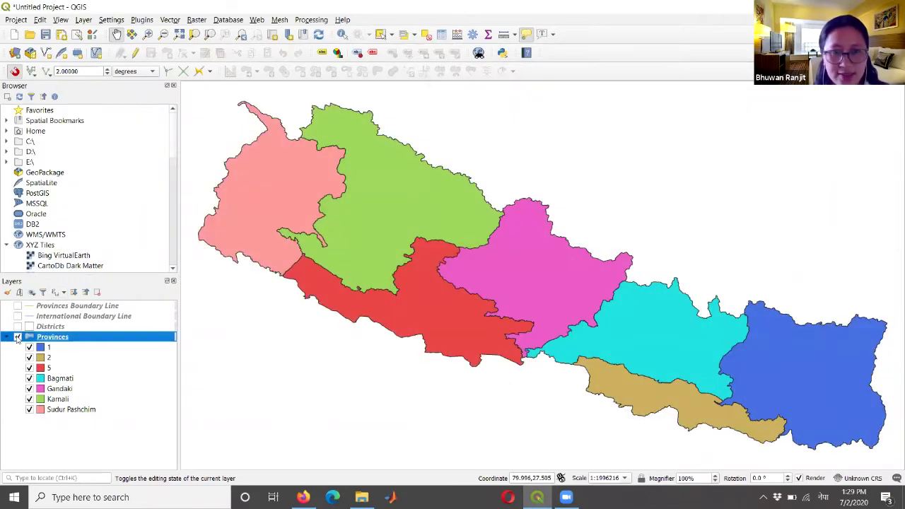
click(18, 326)
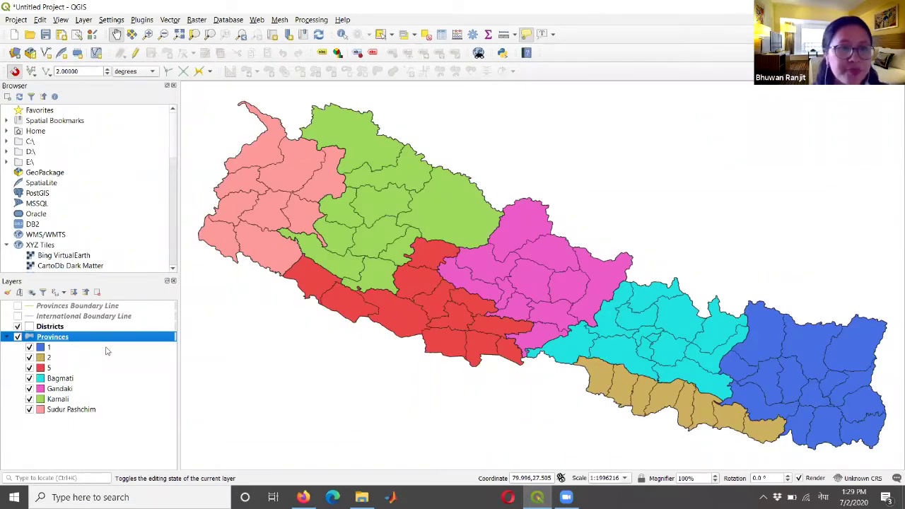
click(16, 307)
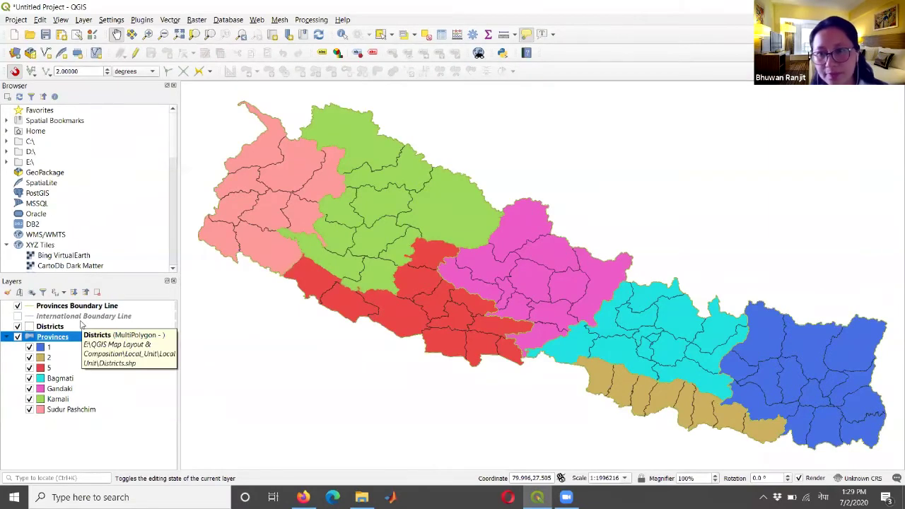
- Open the symbology of the Provinces Boundary Line layer and select its simple line component for editing
click(33, 308)
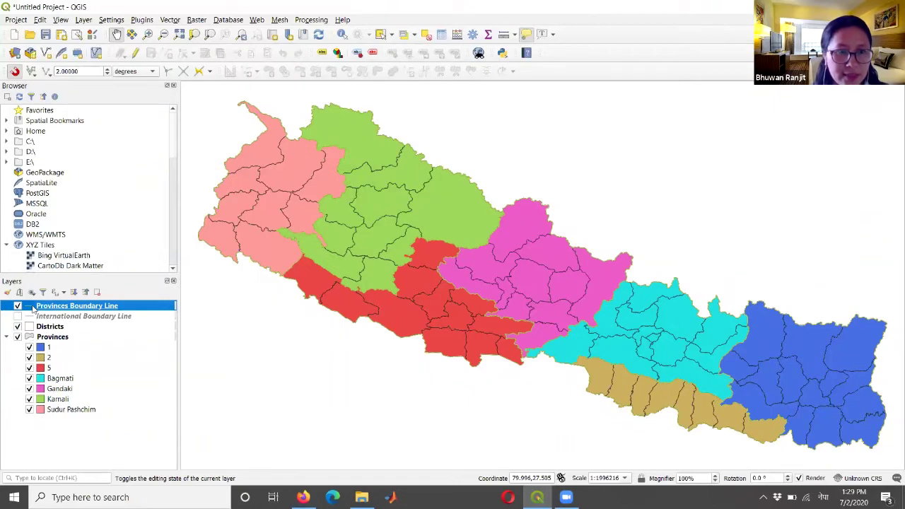
double_click(33, 308)
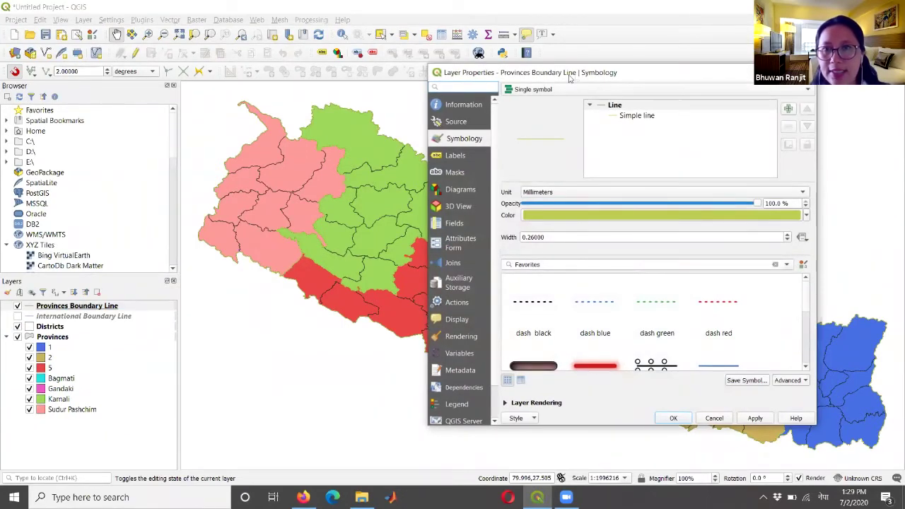
drag(576, 75, 495, 65)
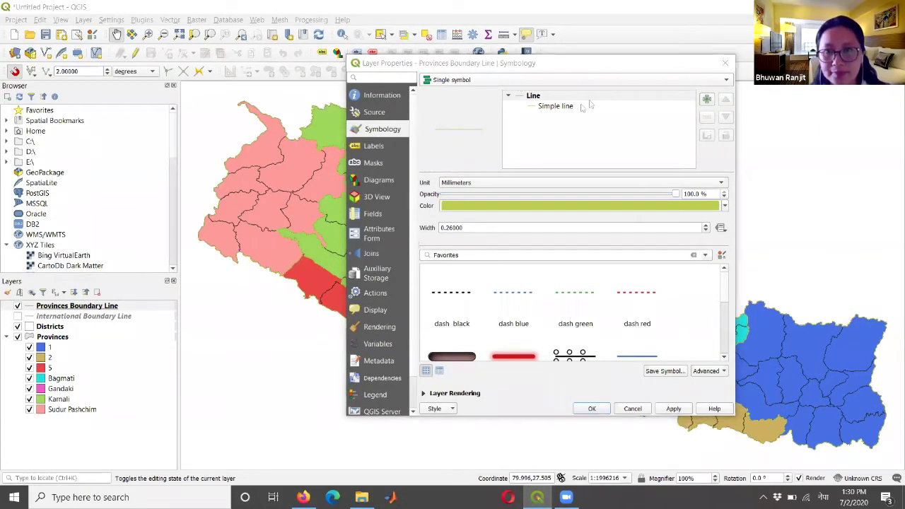
click(528, 96)
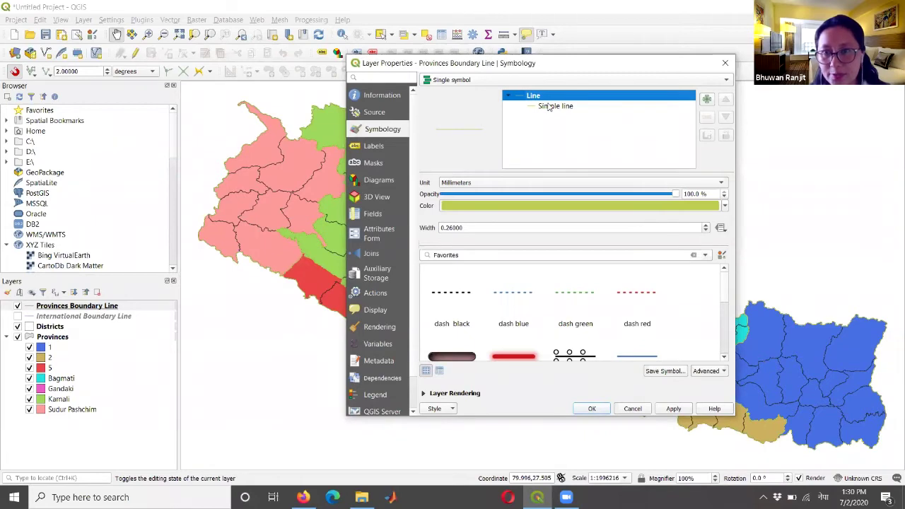
click(553, 106)
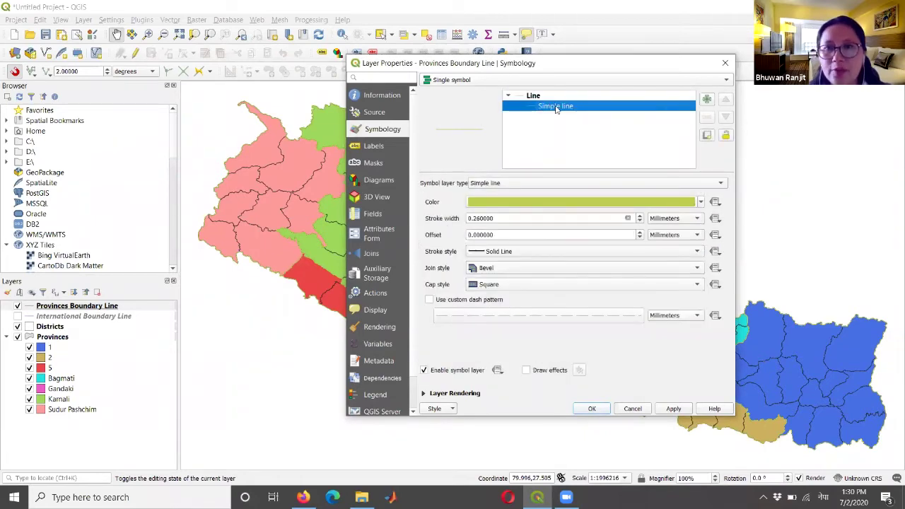
drag(406, 63, 263, 31)
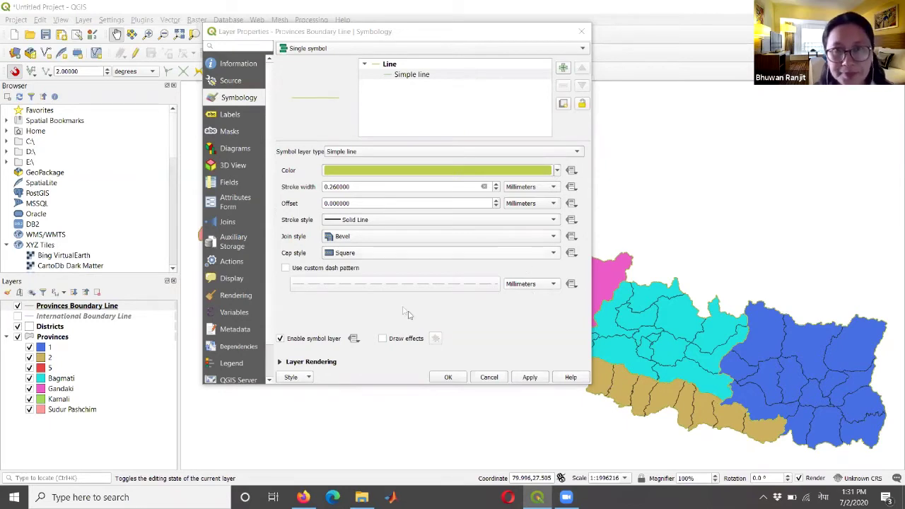
click(414, 76)
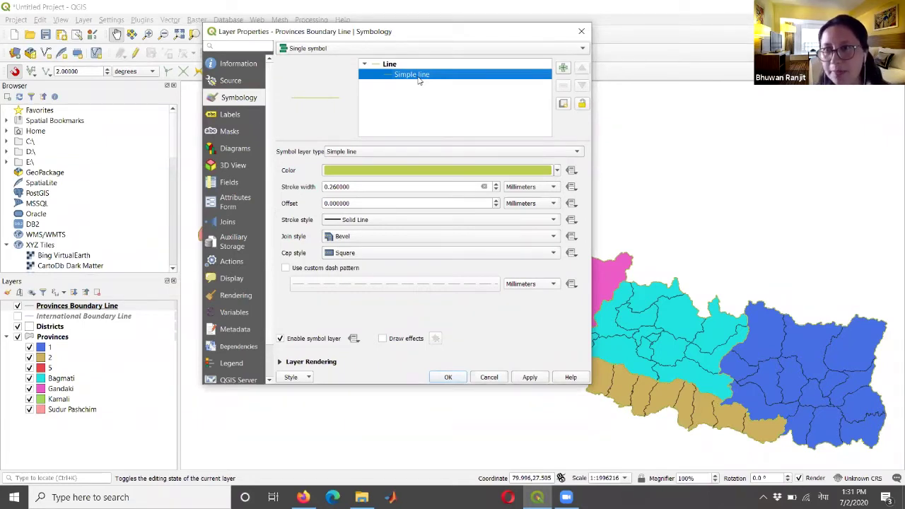
- Set the Provinces Boundary Line's simple line colour to a medium grey
click(557, 172)
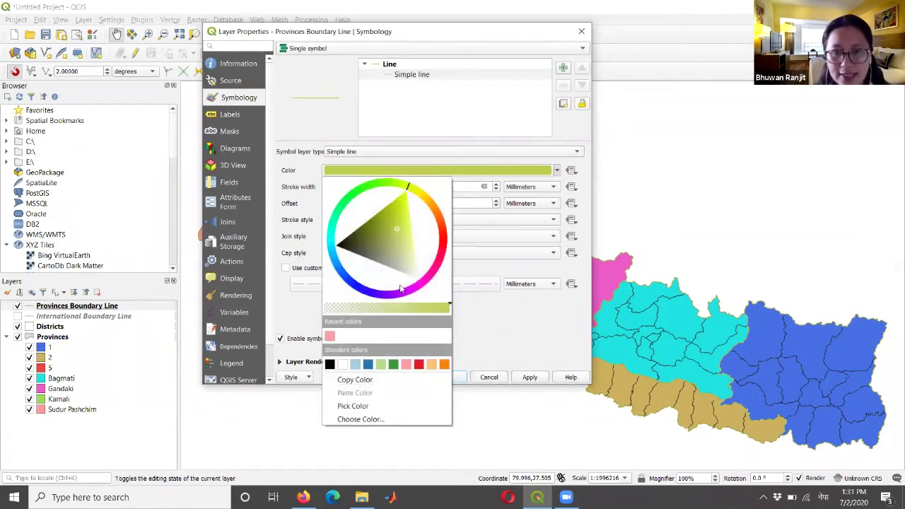
click(383, 261)
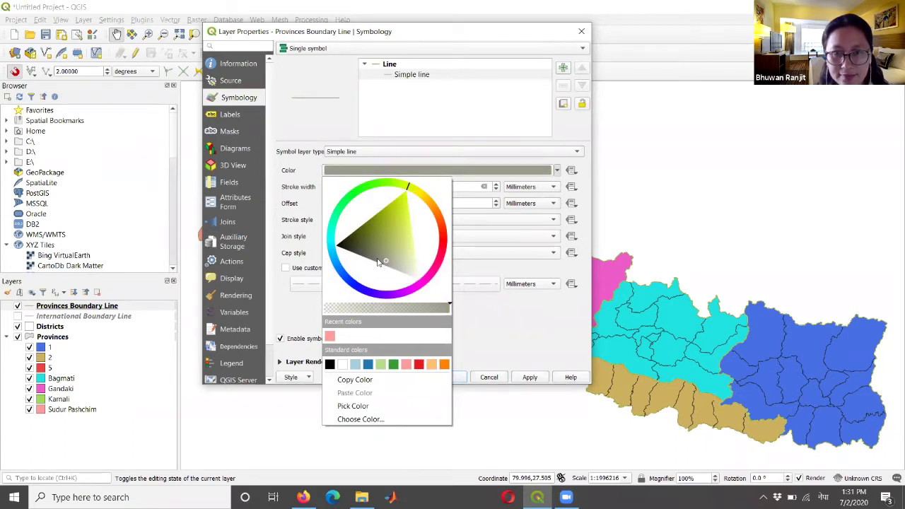
click(378, 260)
drag(380, 260, 384, 258)
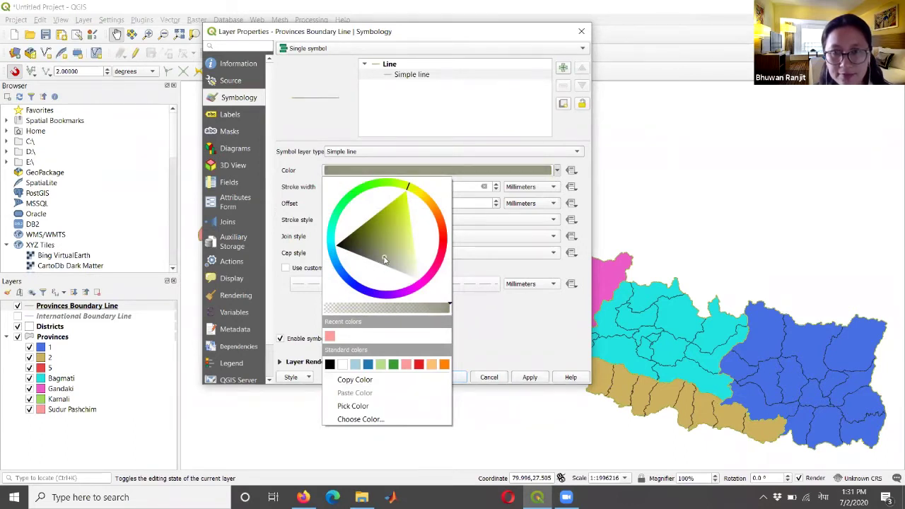
click(395, 258)
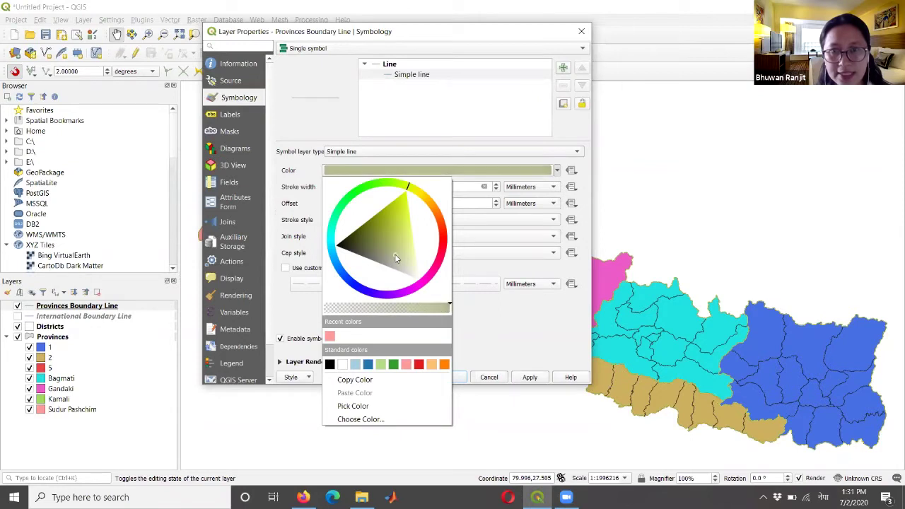
click(368, 253)
drag(358, 258, 385, 265)
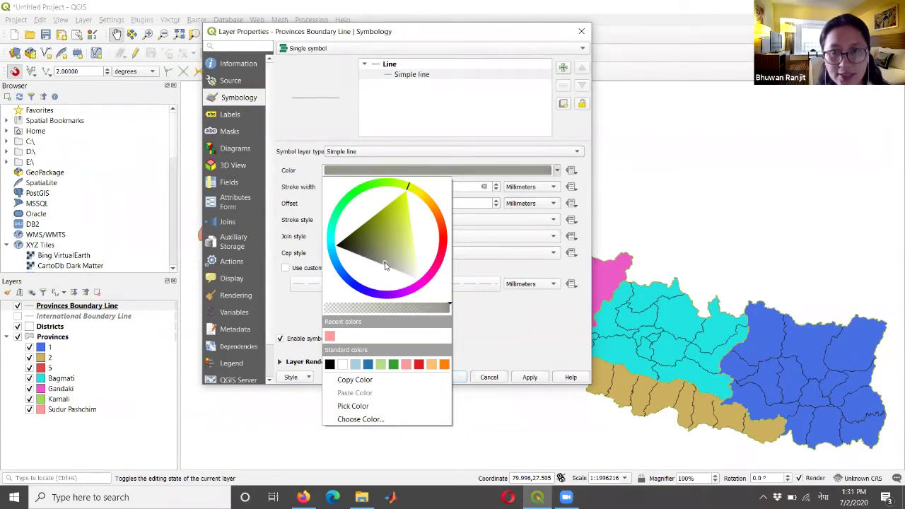
click(580, 171)
- Set the grey simple line's stroke width to 1 mm
click(409, 188)
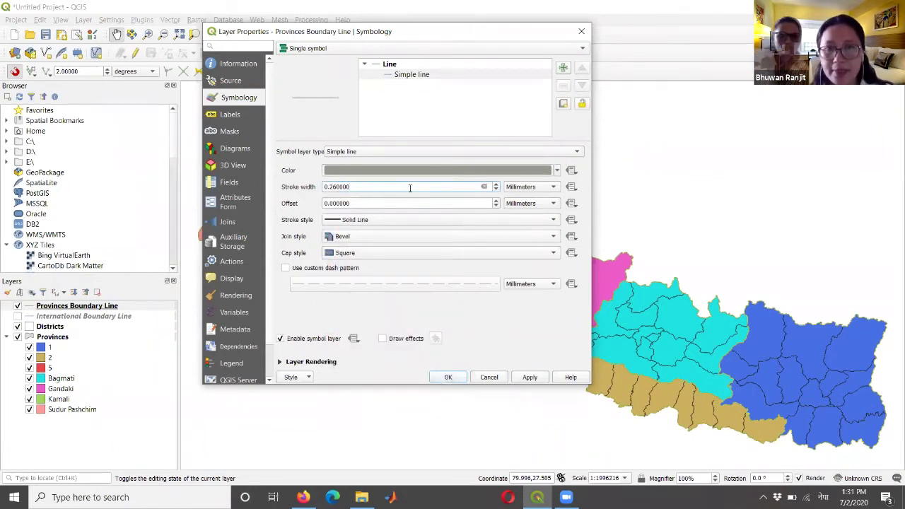
key(BackSpace)
key(BackSpace)
key(BackSpace)
key(BackSpace)
key(BackSpace)
key(BackSpace)
key(BackSpace)
key(BackSpace)
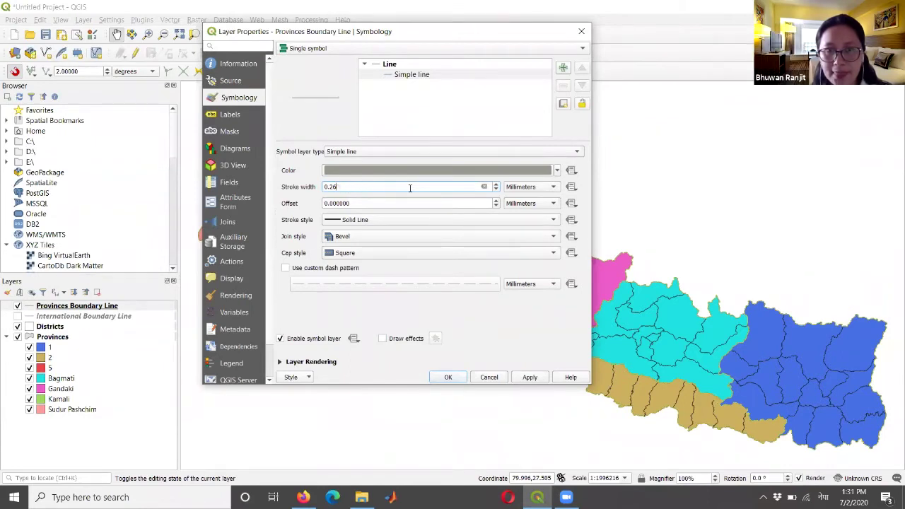
text(1)
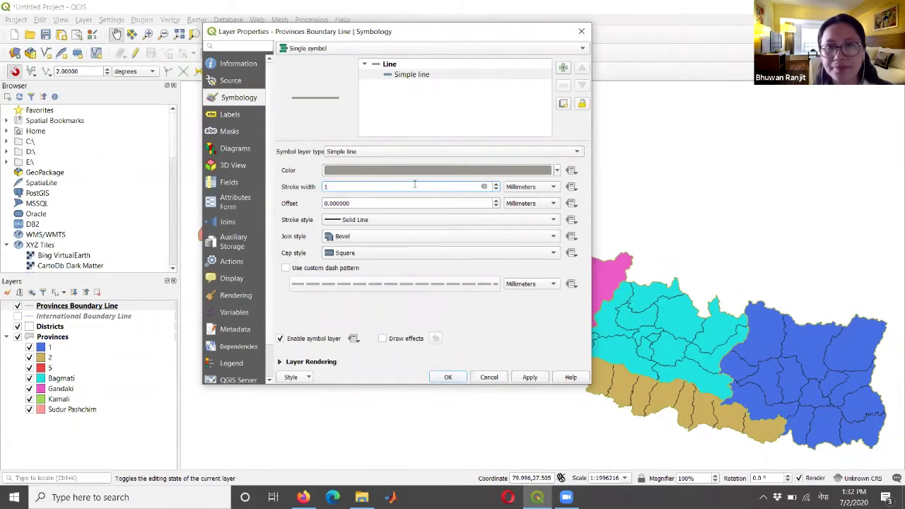
click(521, 111)
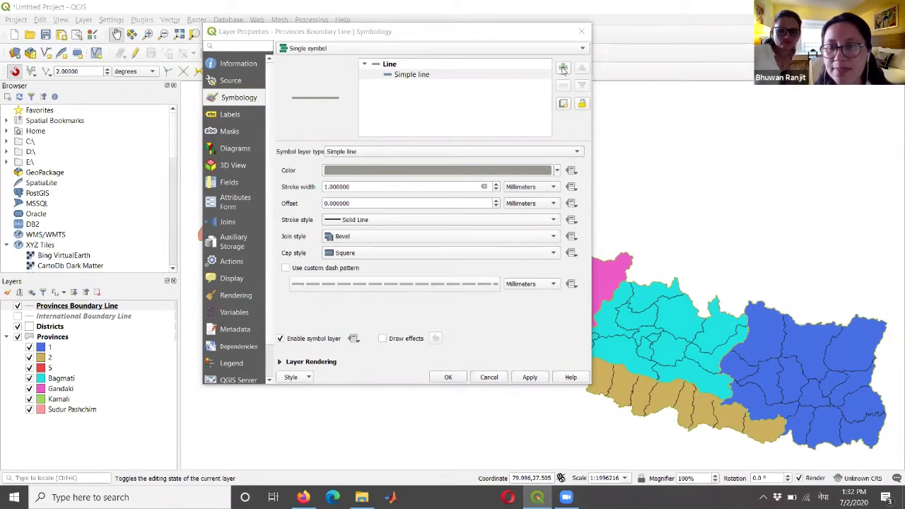
- Add a second simple line to the boundary symbol with a 0.3 mm stroke width and Dash Dot Line style
click(562, 68)
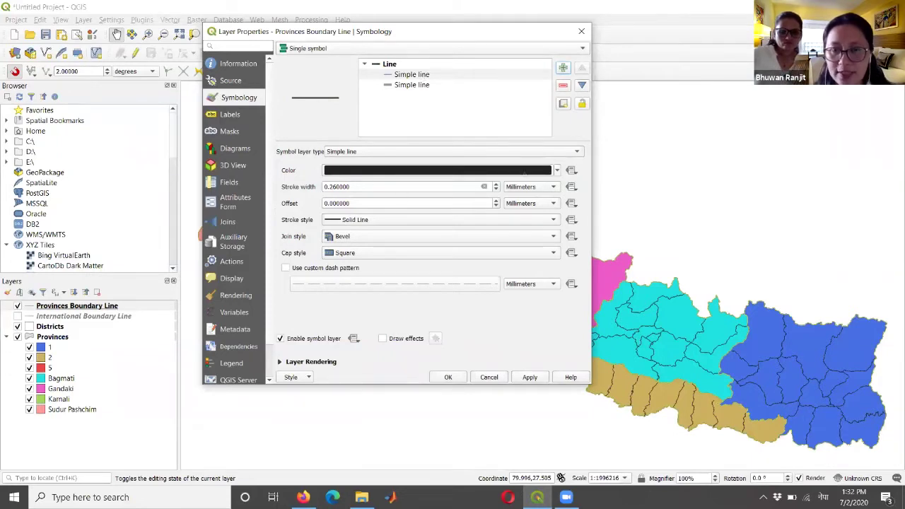
click(365, 187)
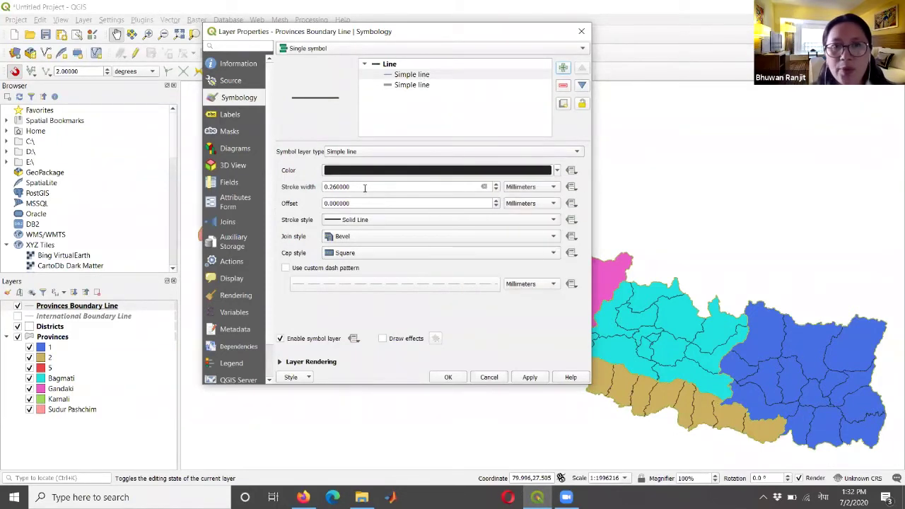
key(BackSpace)
key(BackSpace)
key(BackSpace)
key(BackSpace)
key(BackSpace)
key(BackSpace)
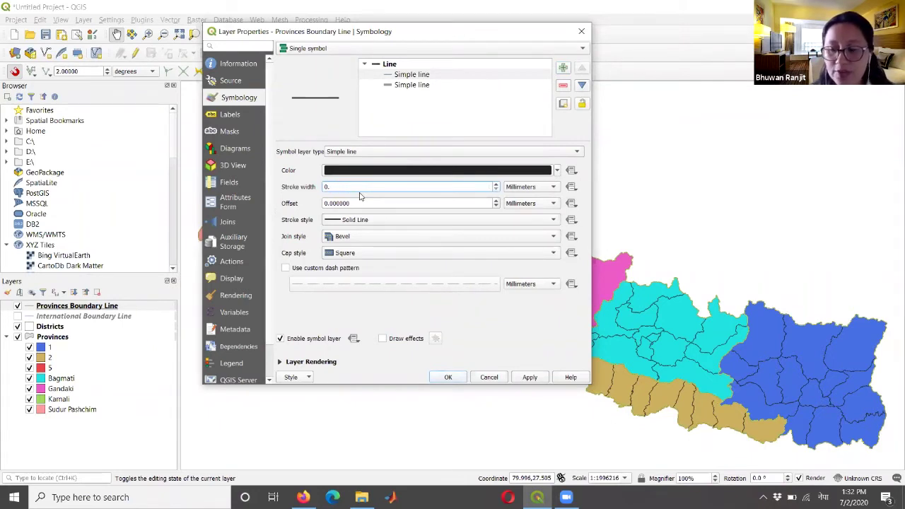
text(3)
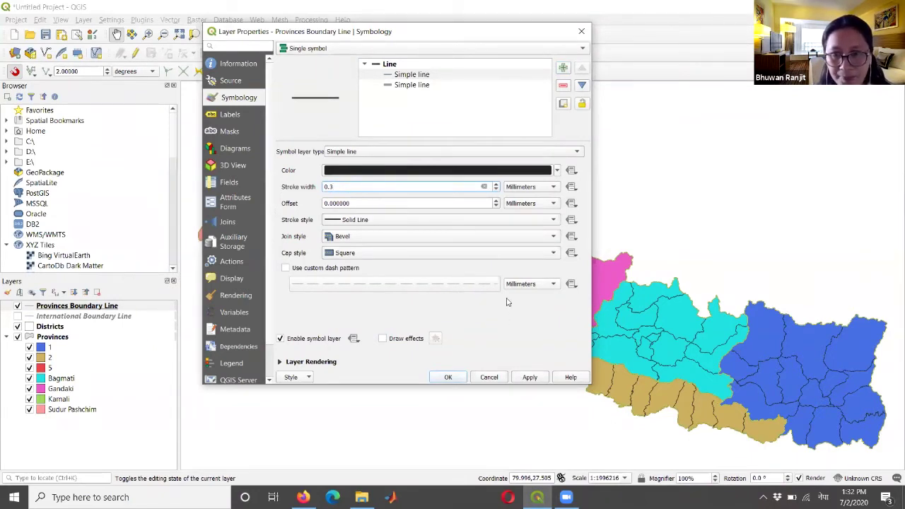
click(432, 220)
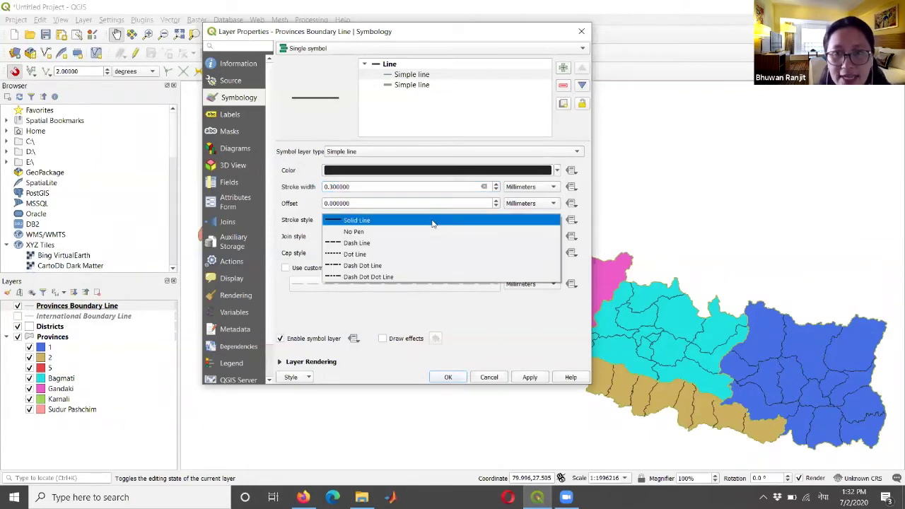
click(407, 266)
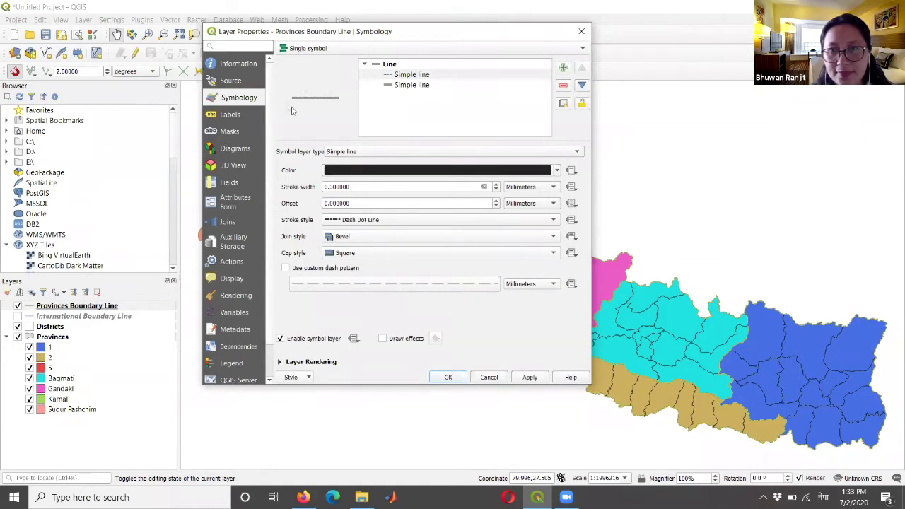
- Set the stroke width of the solid grey simple line beneath the dash-dot line to 1.2 mm
click(396, 85)
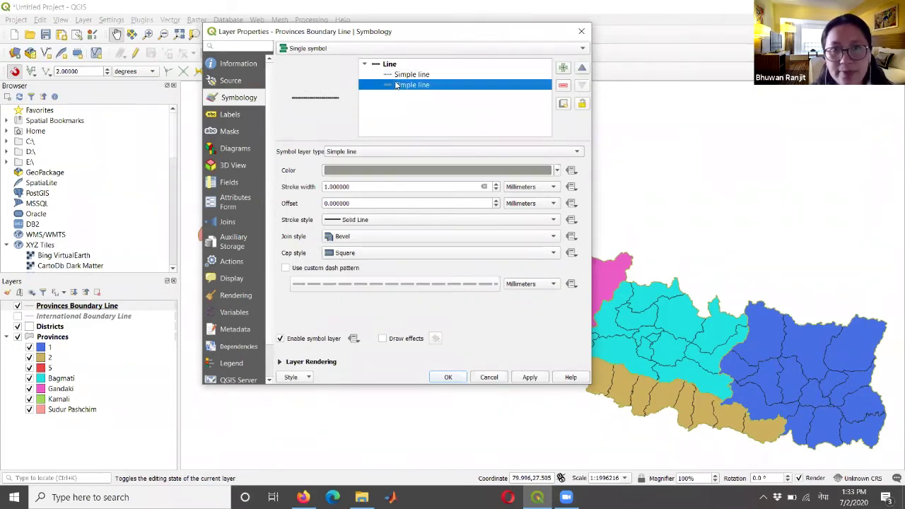
click(358, 189)
key(BackSpace)
key(BackSpace)
key(BackSpace)
key(BackSpace)
key(BackSpace)
text(2)
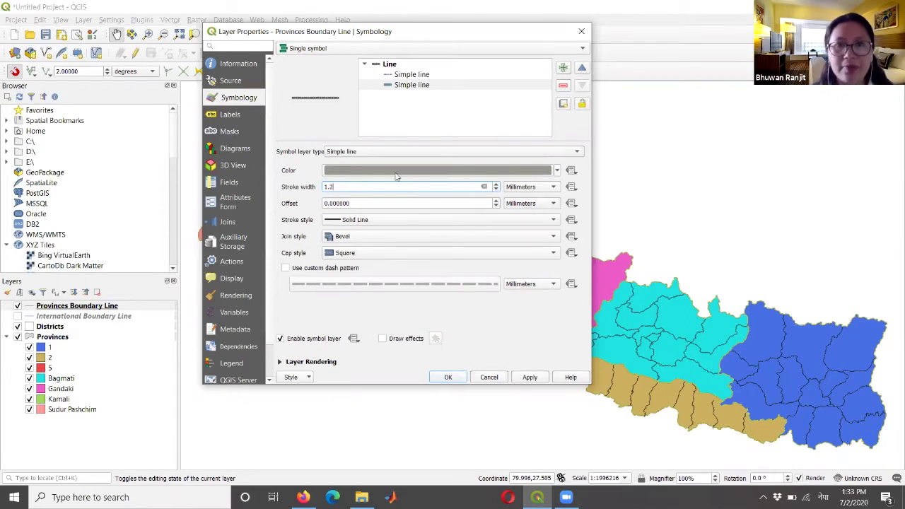
click(444, 131)
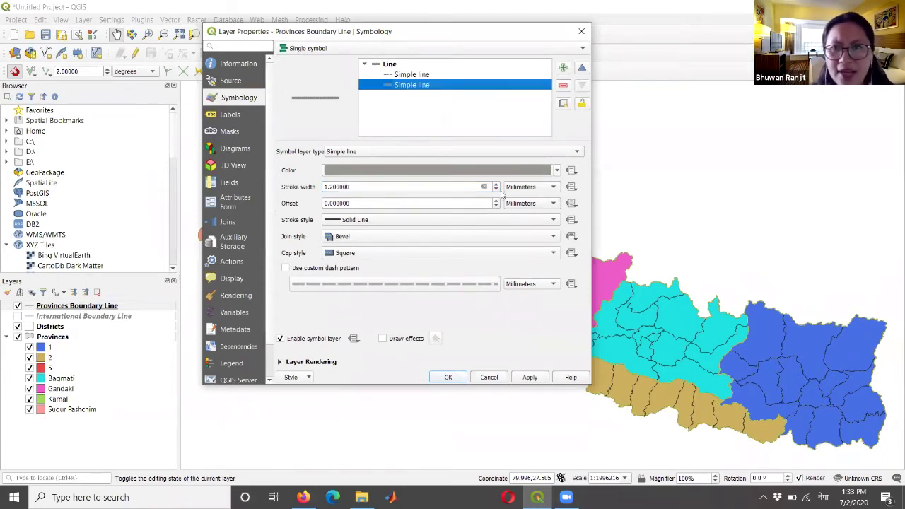
- Set the colour of the 1.2 mm solid simple line to light green
click(557, 173)
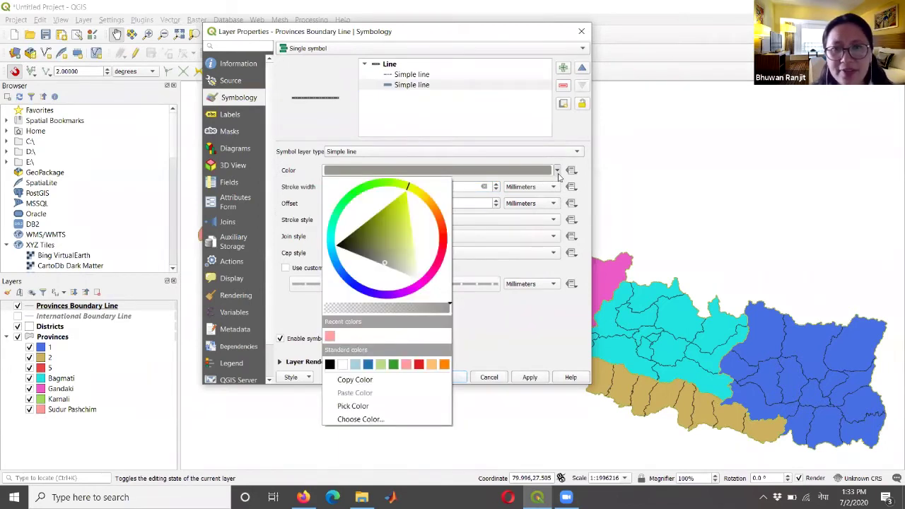
click(395, 187)
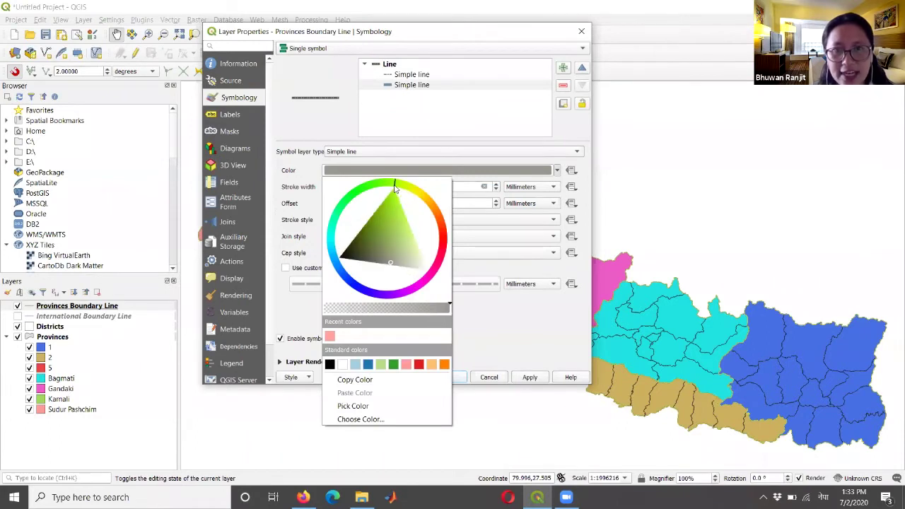
click(386, 206)
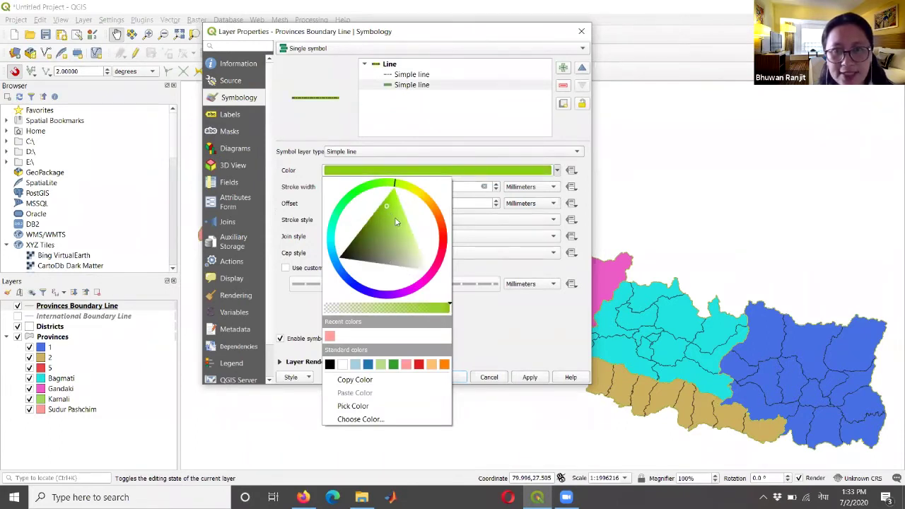
click(398, 227)
click(404, 234)
click(393, 225)
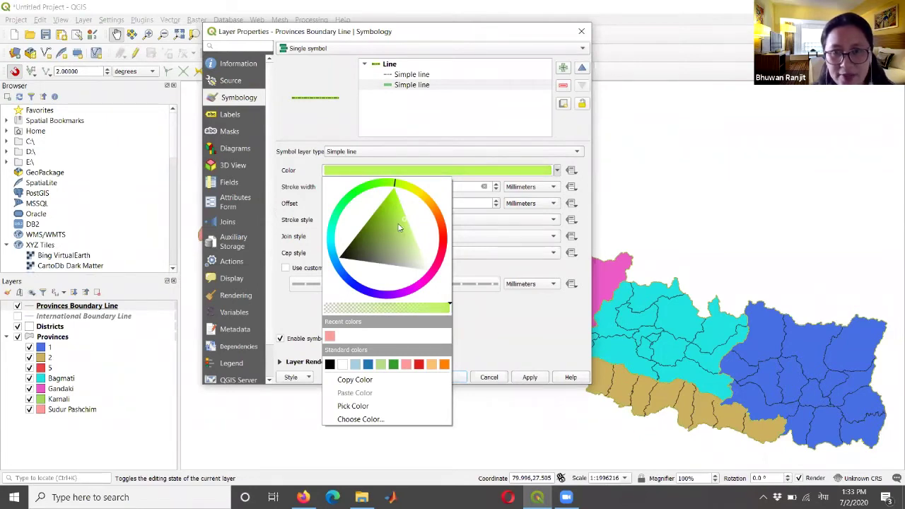
click(398, 226)
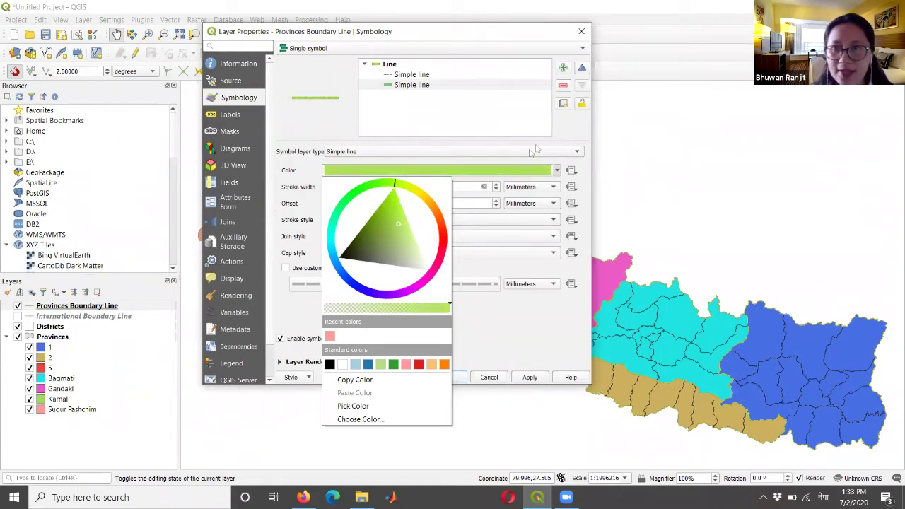
click(574, 126)
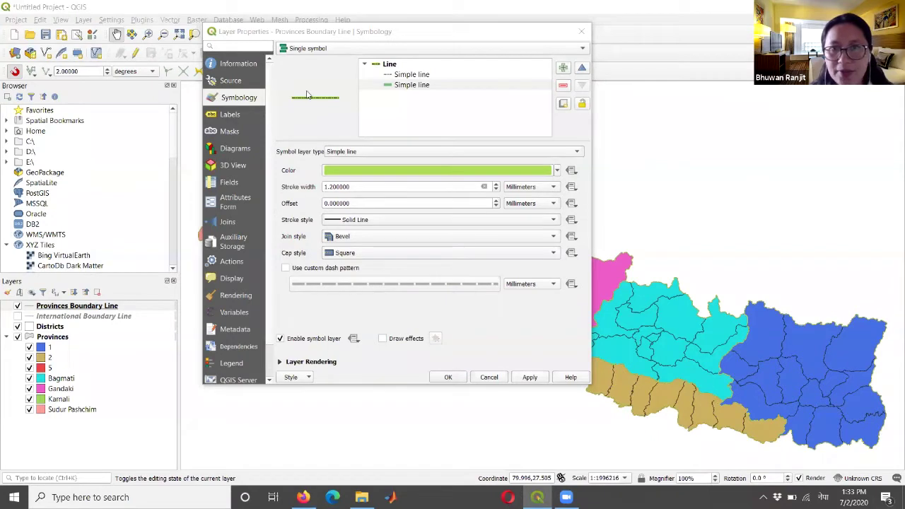
- Move the dash-dot line below the green line in the symbol's layer order and back above it
click(411, 74)
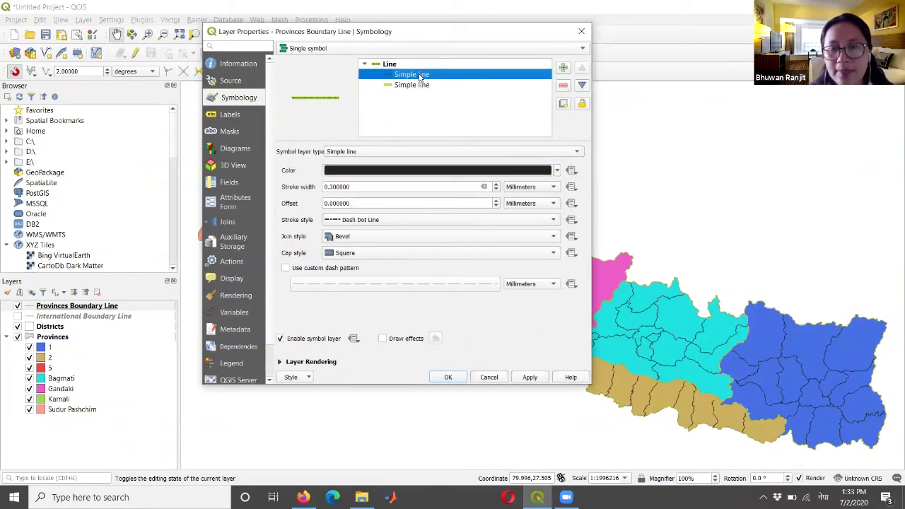
click(581, 86)
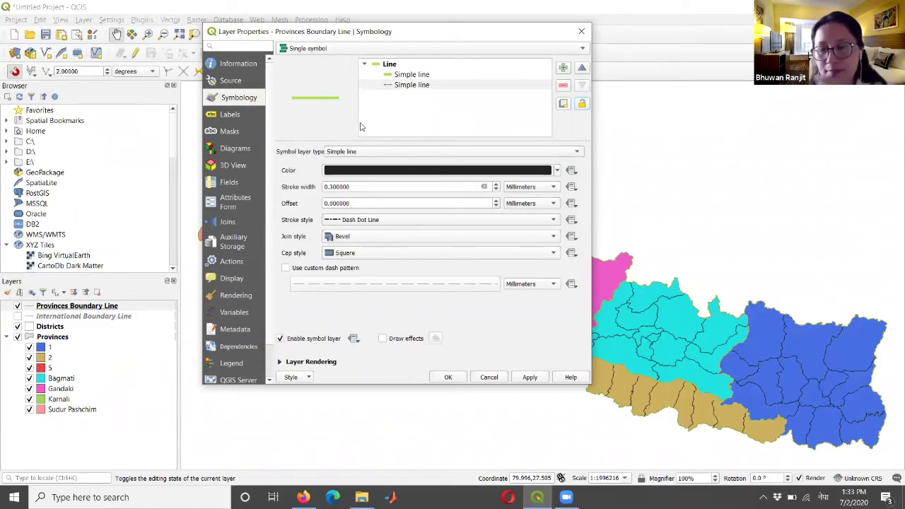
click(422, 87)
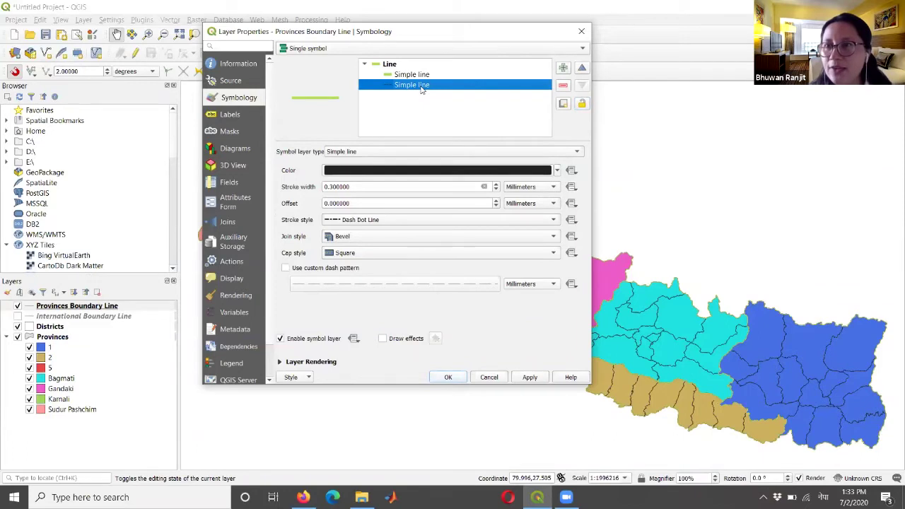
click(581, 69)
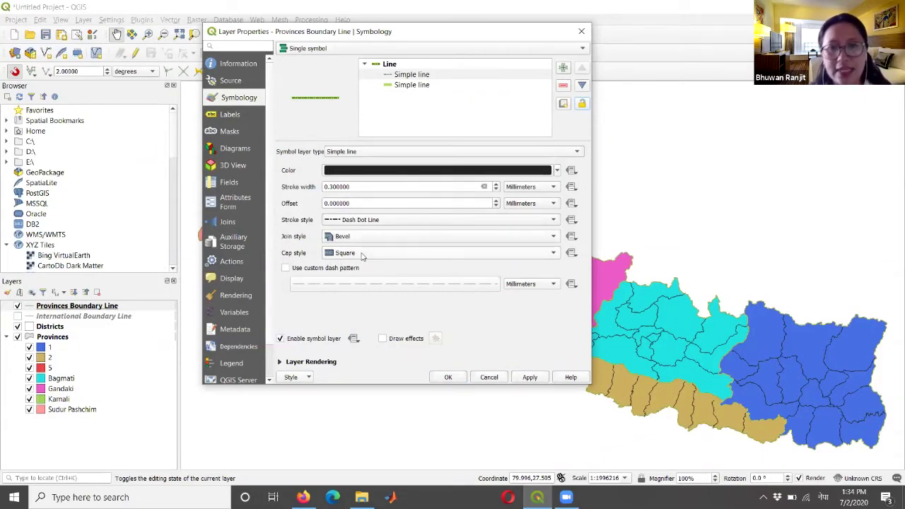
- Apply the dash-dot over light green line symbol to the Provinces Boundary Line layer
click(529, 380)
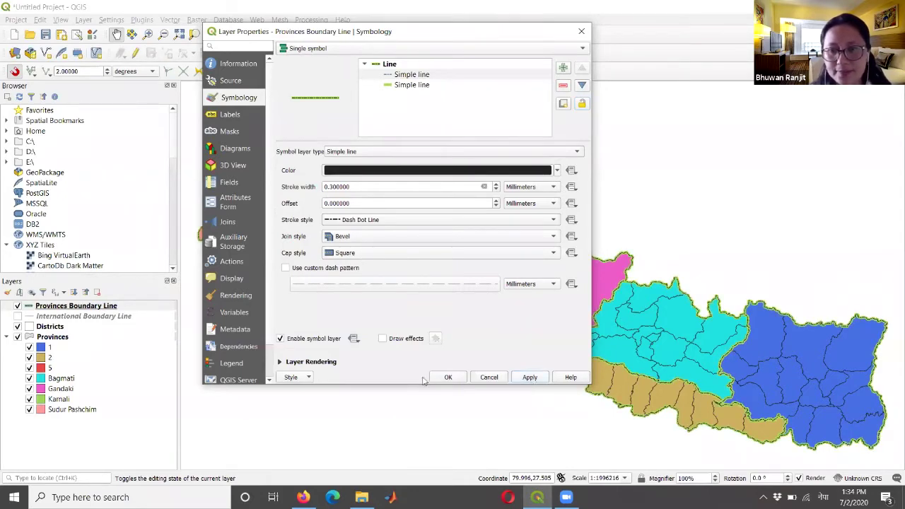
click(451, 377)
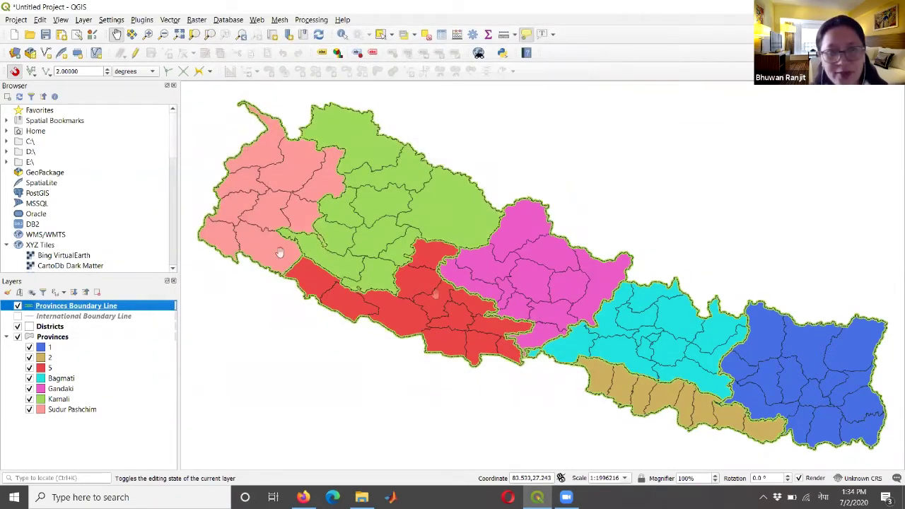
- Recolour the whole Provinces Boundary Line symbol dark grey and apply it to the map
right_click(31, 309)
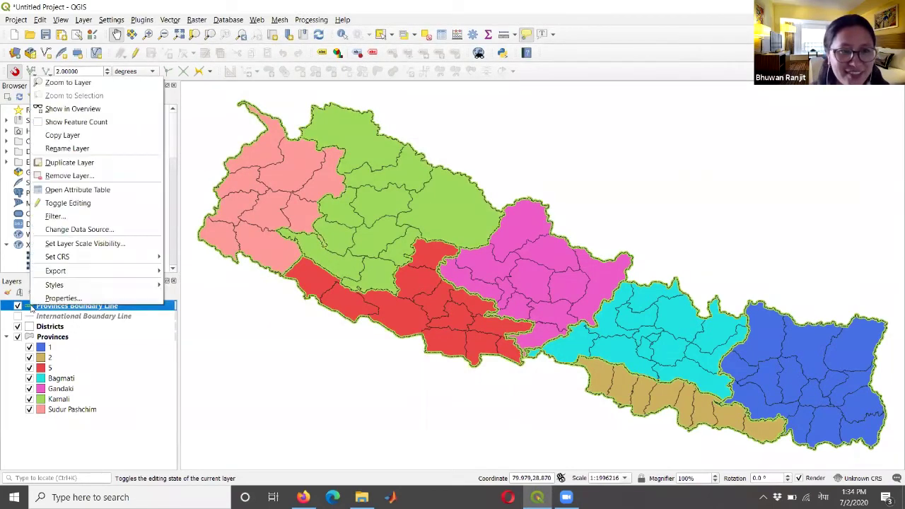
click(61, 299)
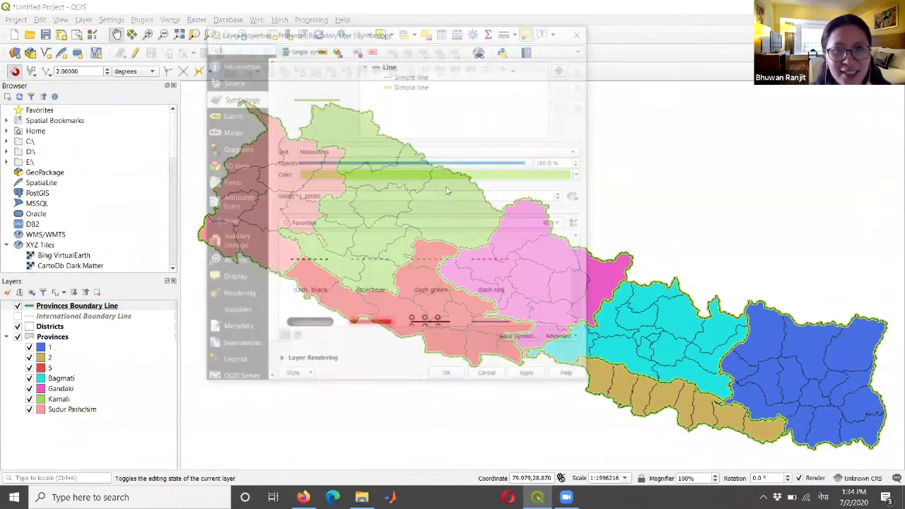
click(581, 175)
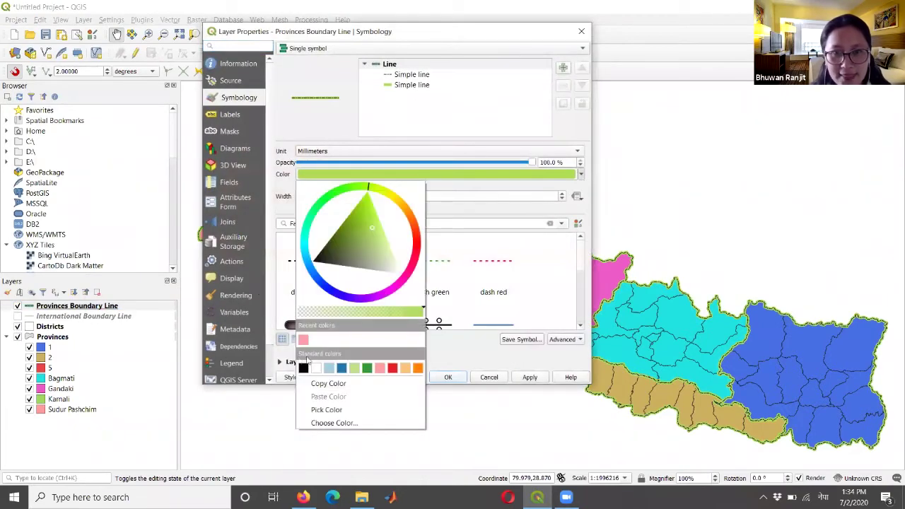
click(335, 265)
click(356, 267)
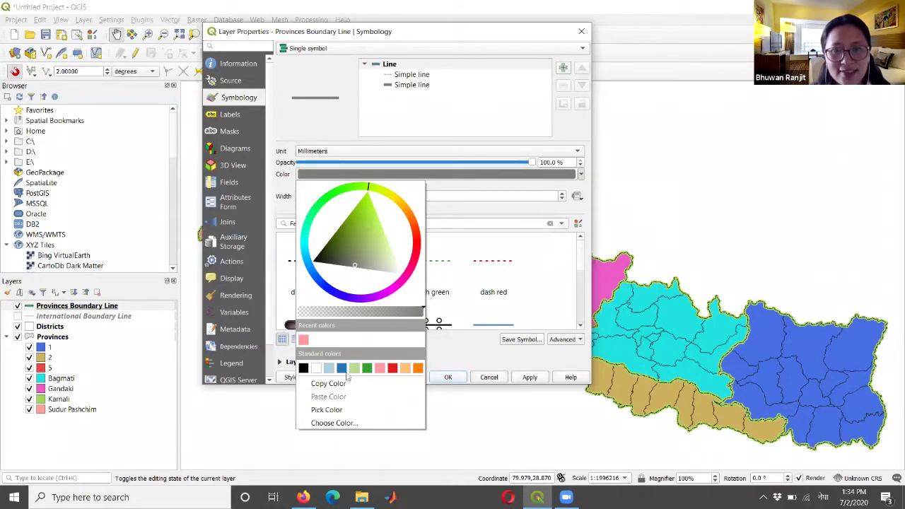
click(577, 140)
click(529, 377)
click(448, 378)
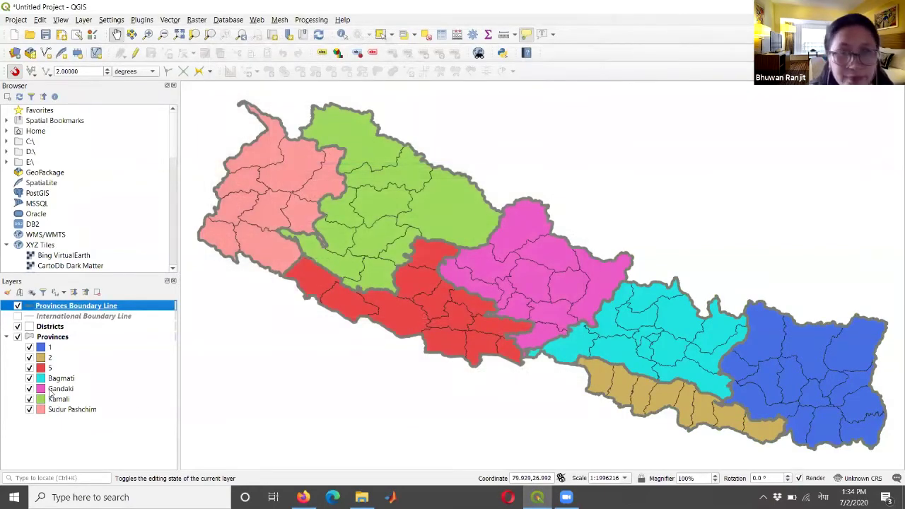
- Set the colour of the dash-dot simple line in the Provinces Boundary Line symbol to black and apply it
right_click(80, 308)
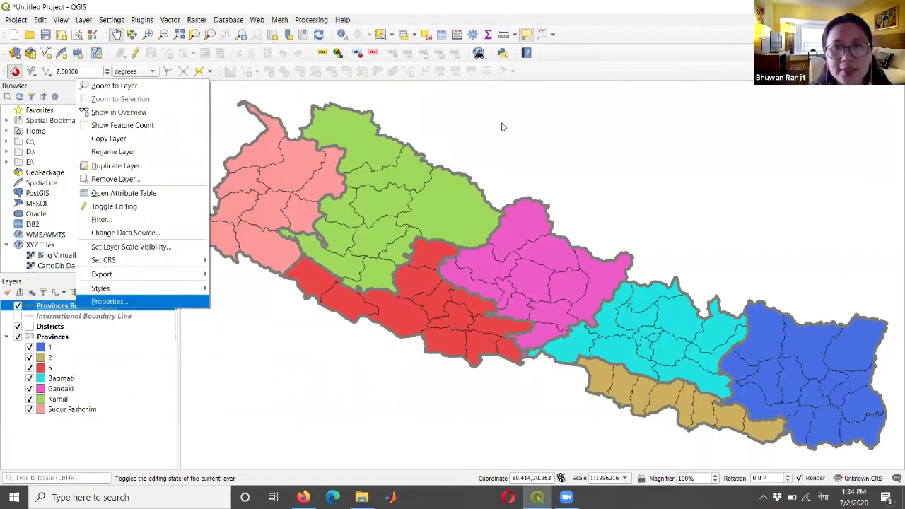
click(131, 303)
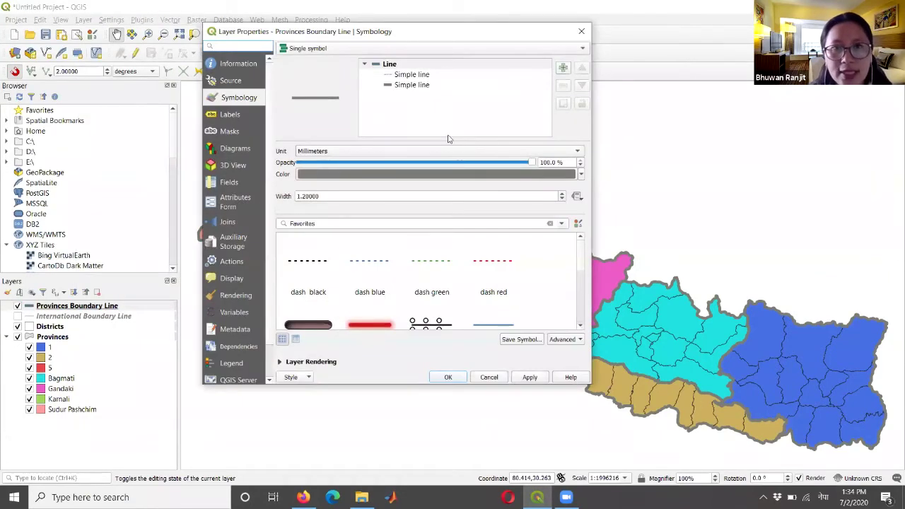
click(392, 76)
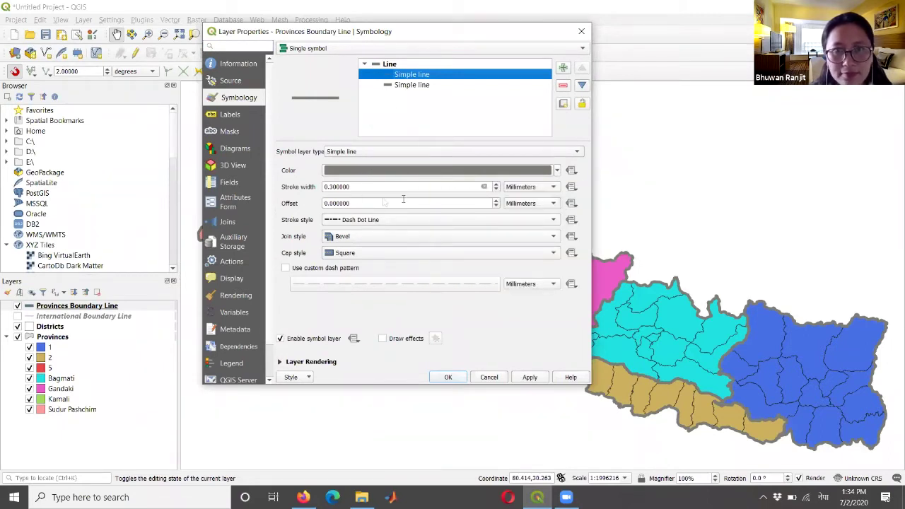
click(558, 171)
click(331, 364)
click(546, 378)
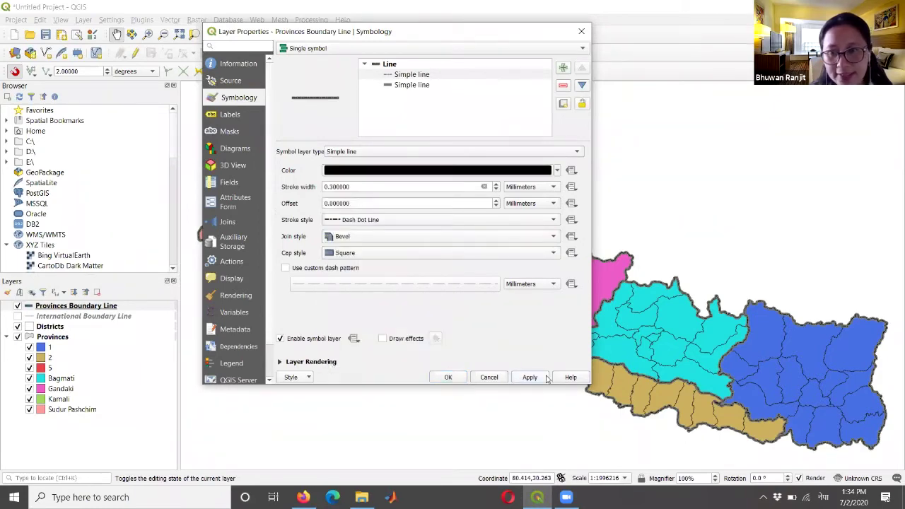
click(447, 378)
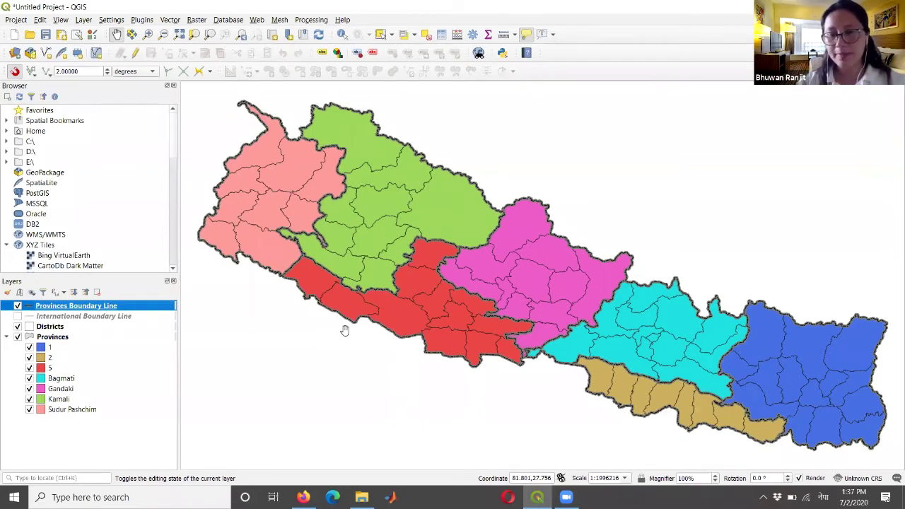
- Turn on single labels in the Districts layer's properties
click(51, 326)
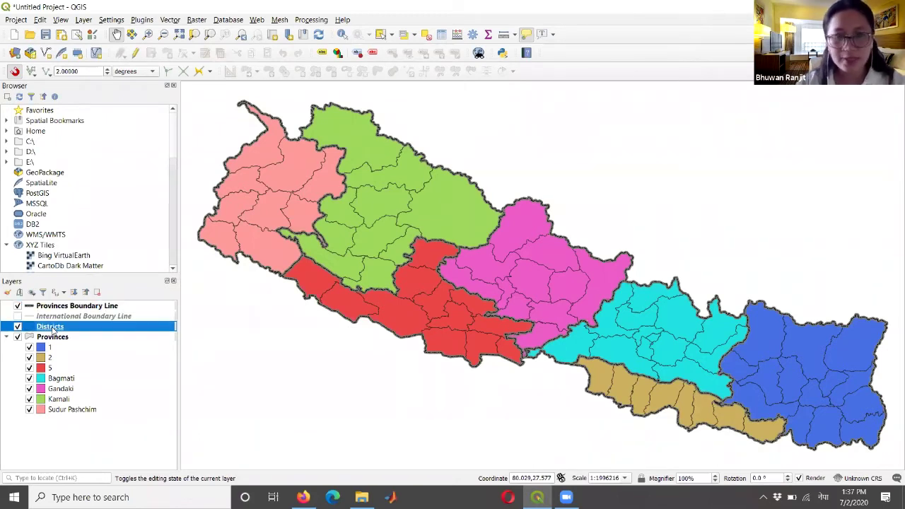
right_click(52, 329)
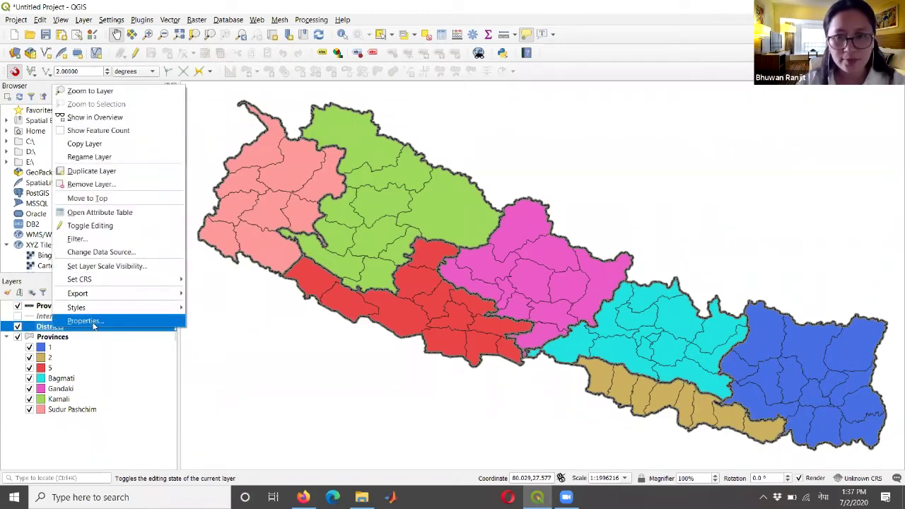
click(85, 320)
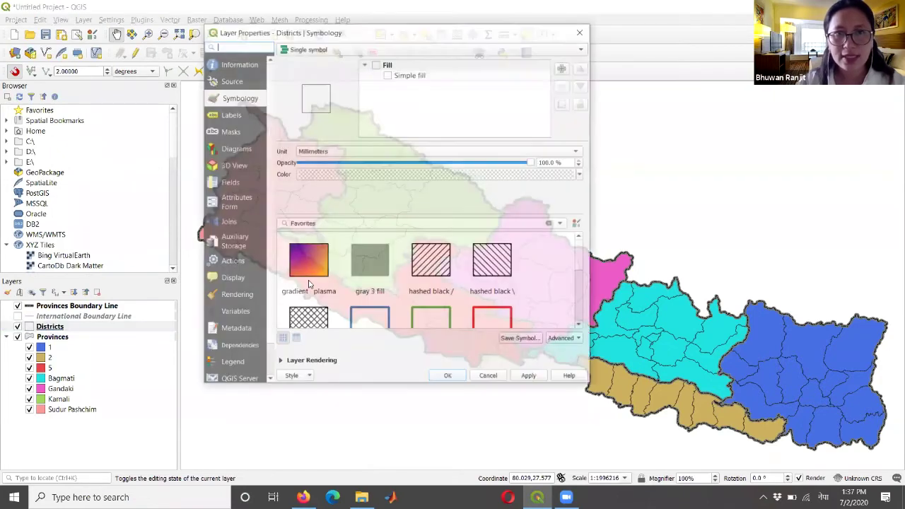
click(229, 115)
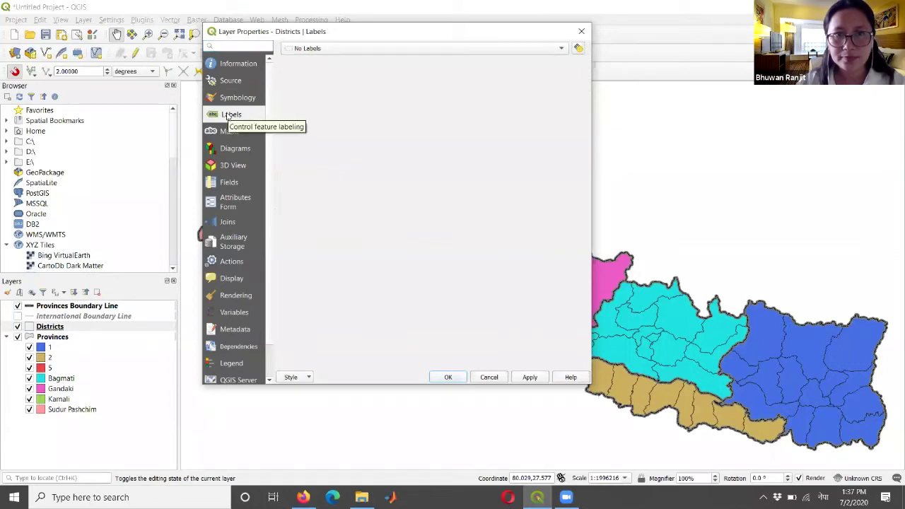
drag(349, 33, 281, 53)
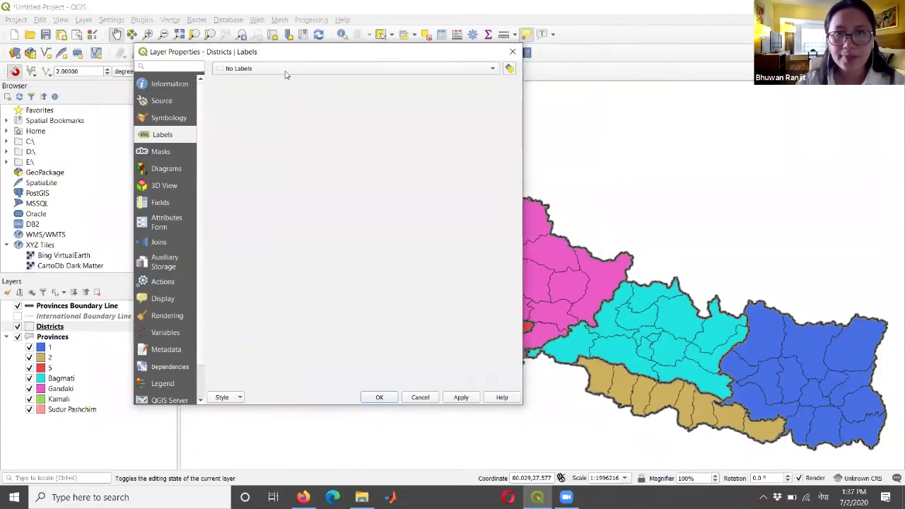
click(493, 69)
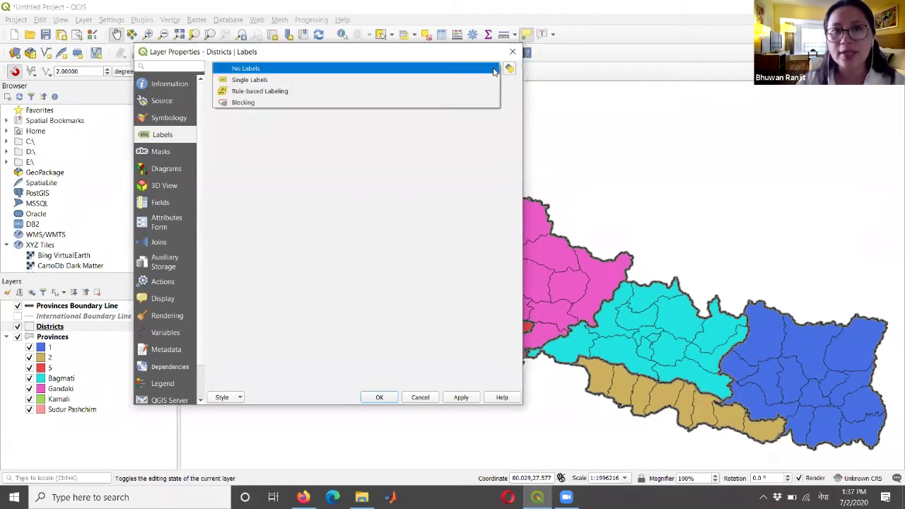
click(306, 81)
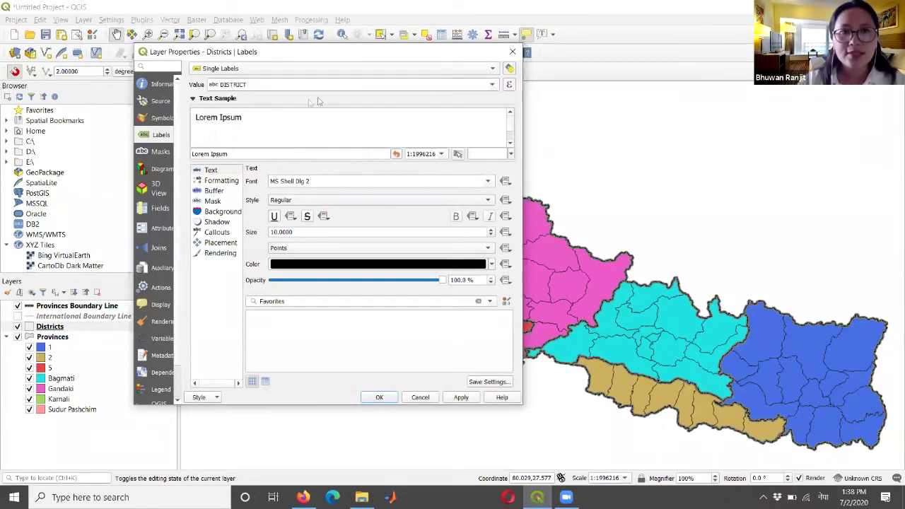
- Choose the DISTRICT field as the label value for the Districts layer
drag(484, 56, 532, 52)
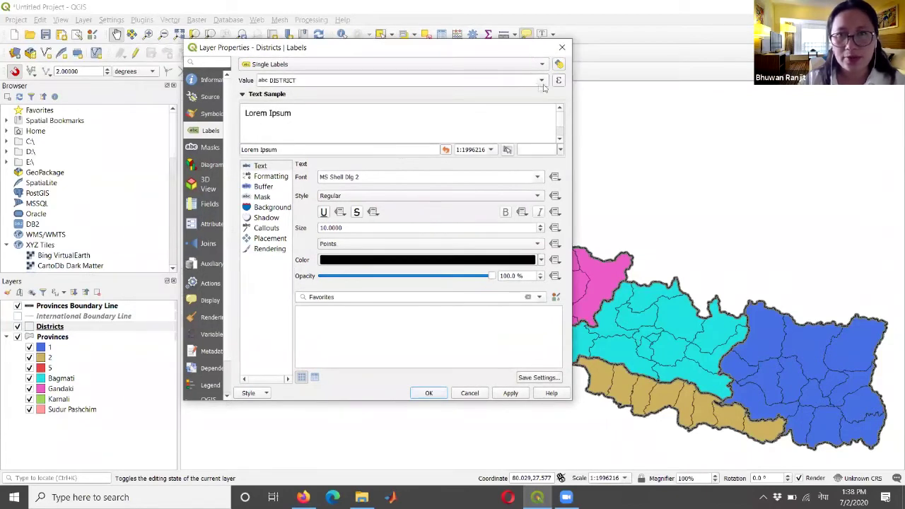
click(542, 80)
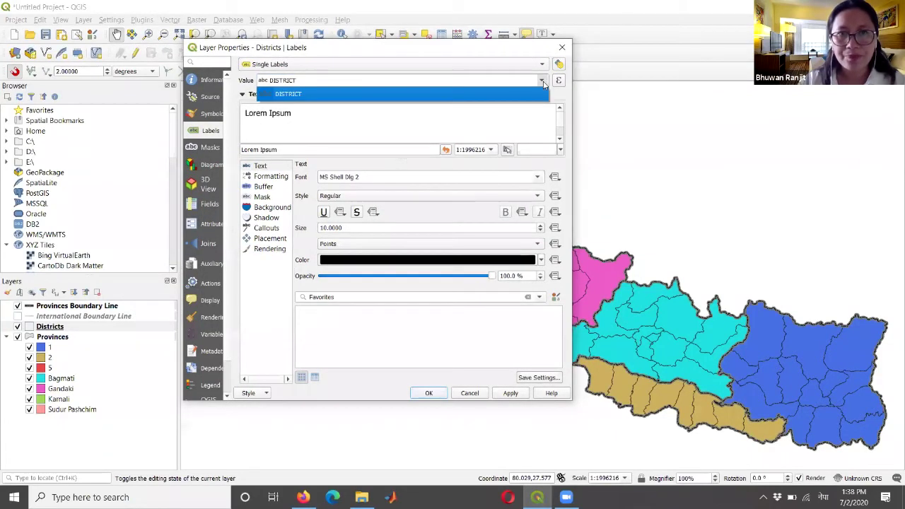
click(314, 94)
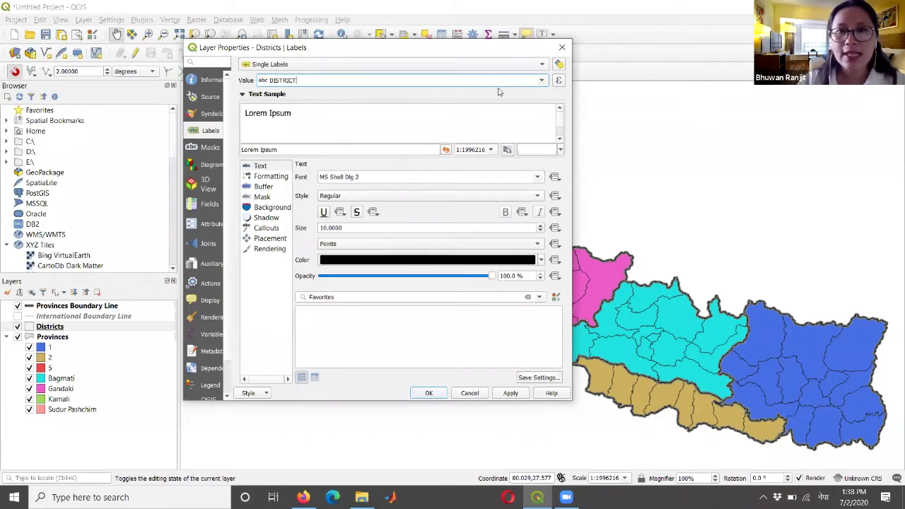
click(535, 83)
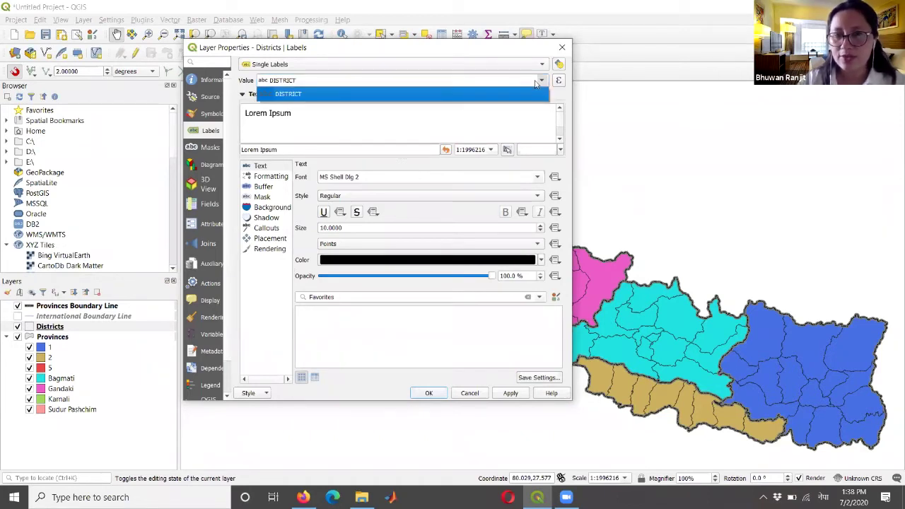
click(295, 96)
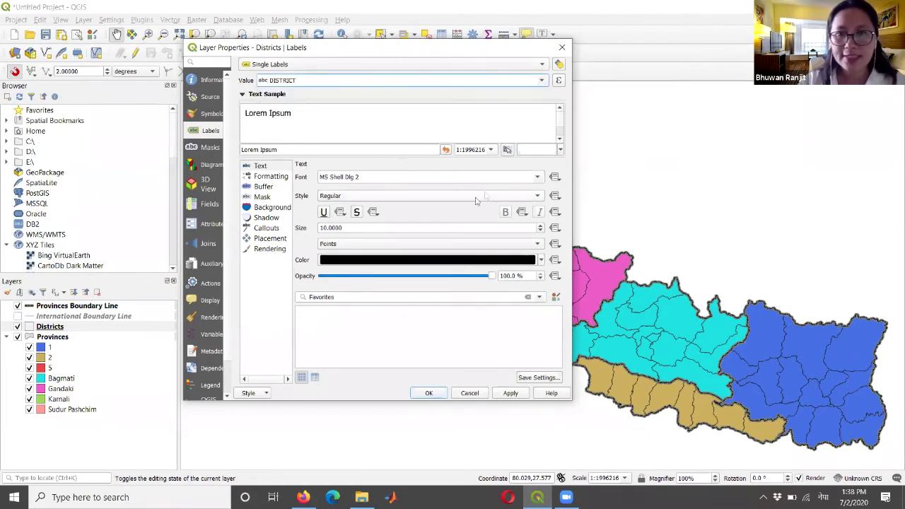
- Set the district label font to Arial and apply the labels to the map
click(508, 181)
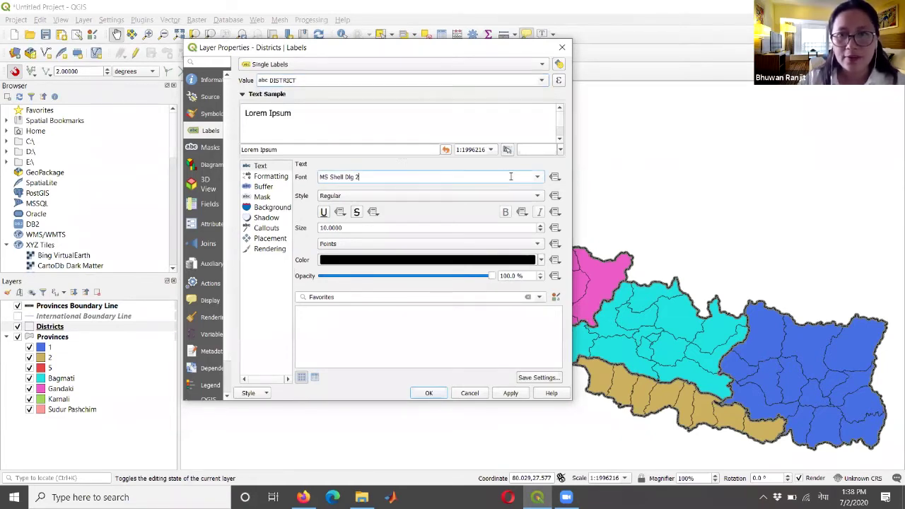
key(BackSpace)
key(BackSpace)
key(BackSpace)
key(BackSpace)
key(BackSpace)
key(BackSpace)
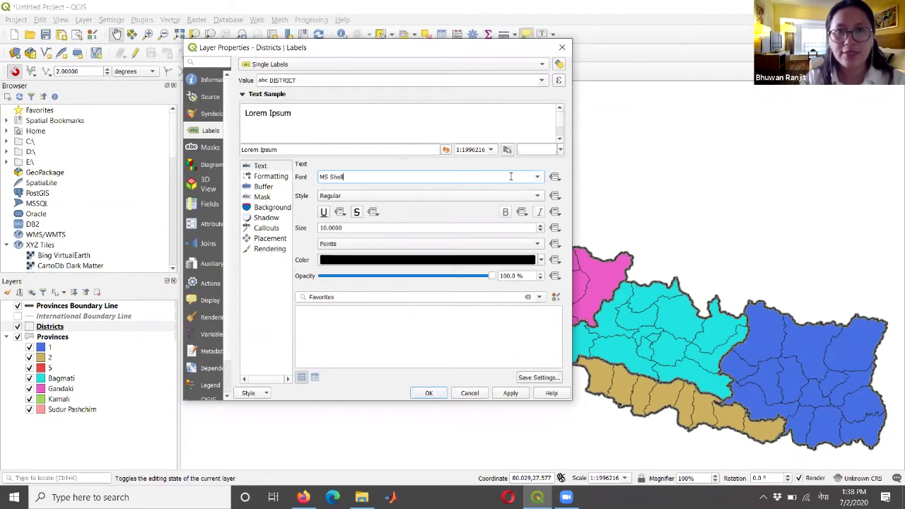
key(BackSpace)
key(BackSpace)
key(BackSpace)
key(BackSpace)
key(BackSpace)
key(BackSpace)
key(BackSpace)
text(कालि)
key(BackSpace)
key(BackSpace)
key(BackSpace)
key(BackSpace)
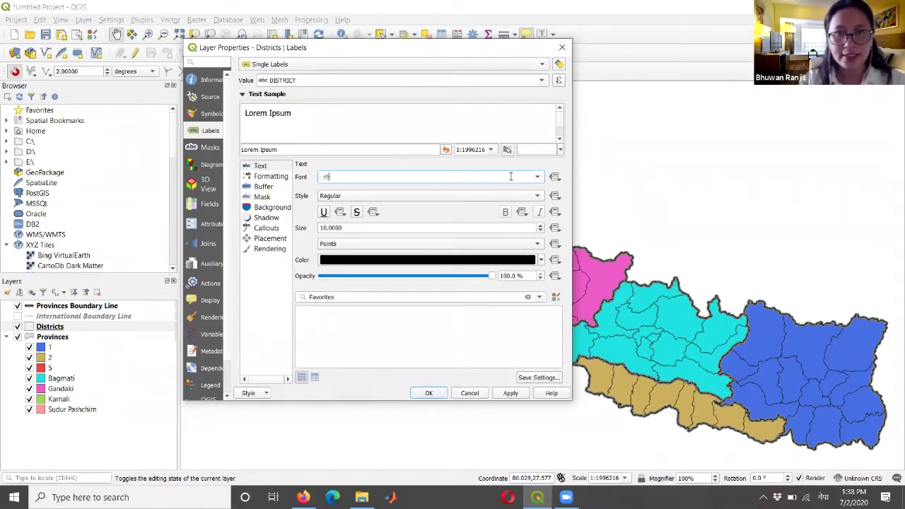
text(arail)
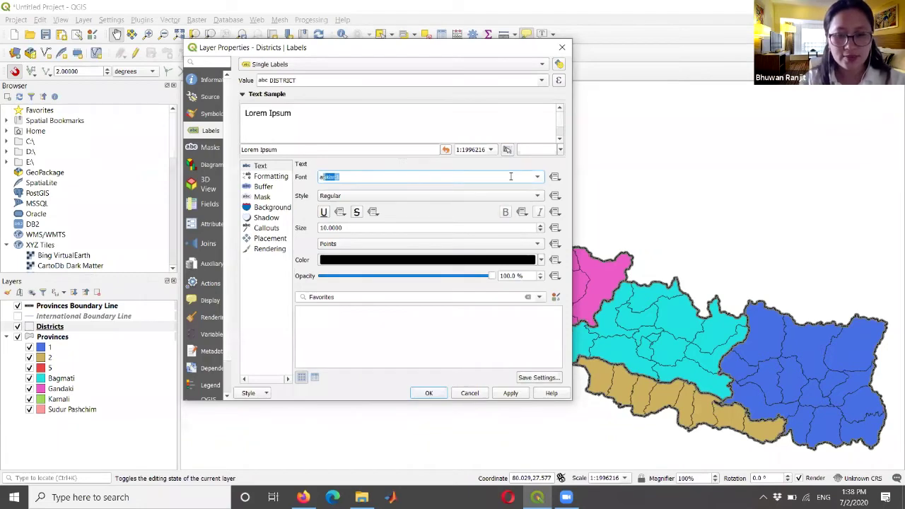
key(BackSpace)
key(BackSpace)
key(BackSpace)
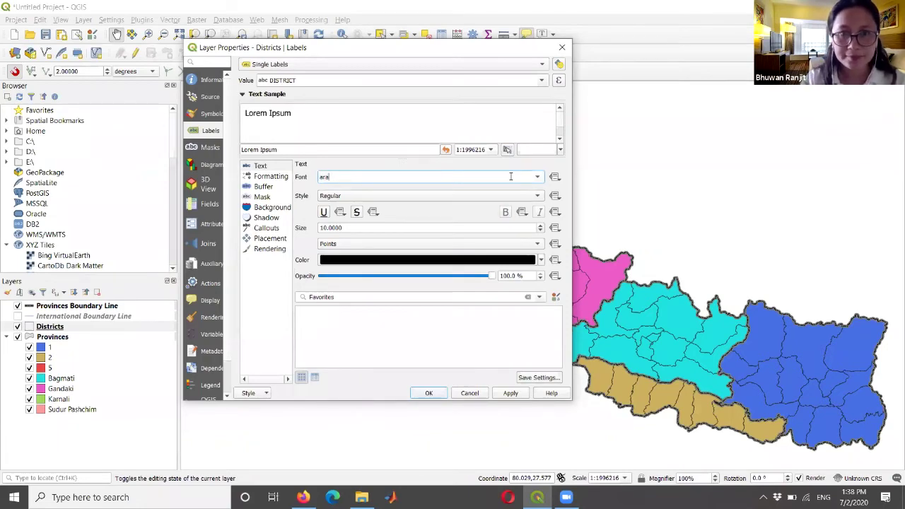
text(ial)
key(Return)
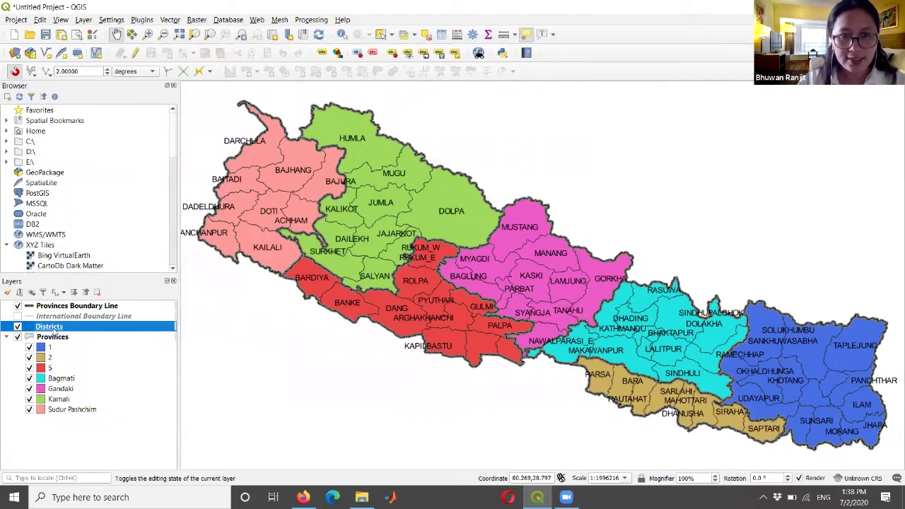
- Reopen the Districts layer's label settings and change the font to Arial Narrow
right_click(53, 328)
click(394, 180)
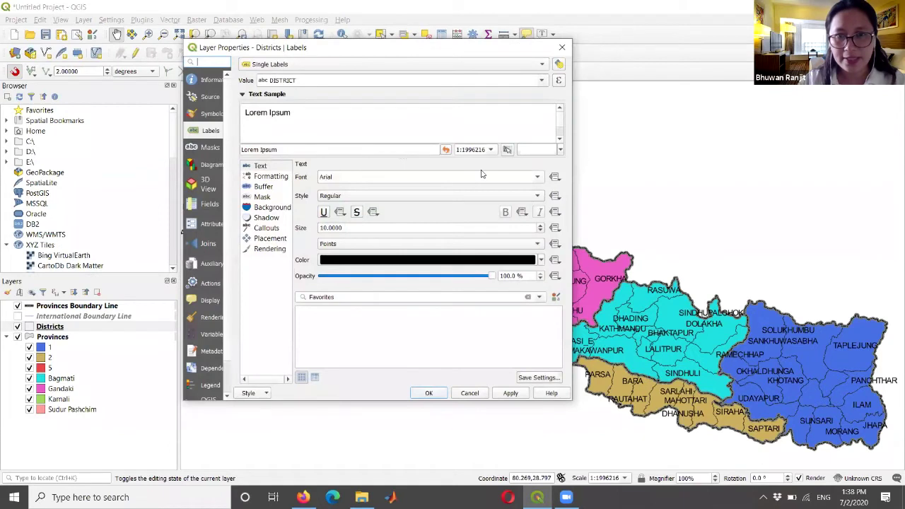
click(539, 176)
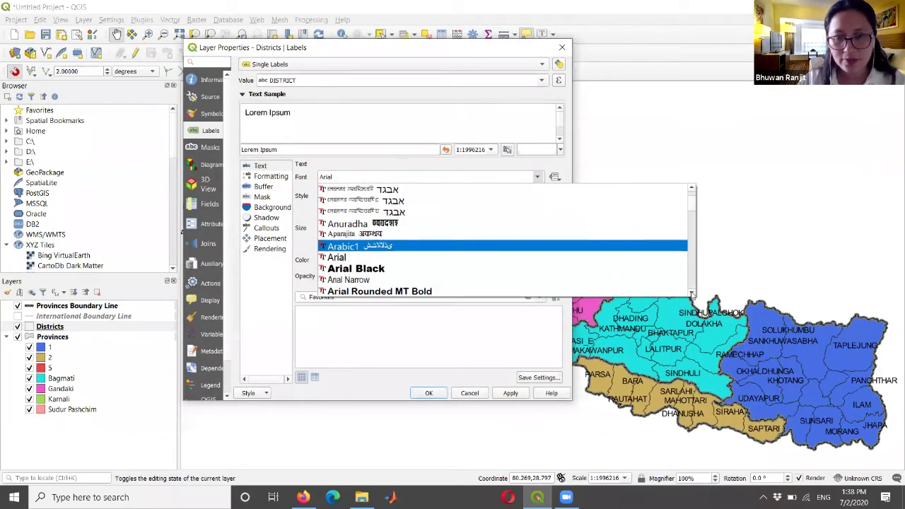
click(412, 269)
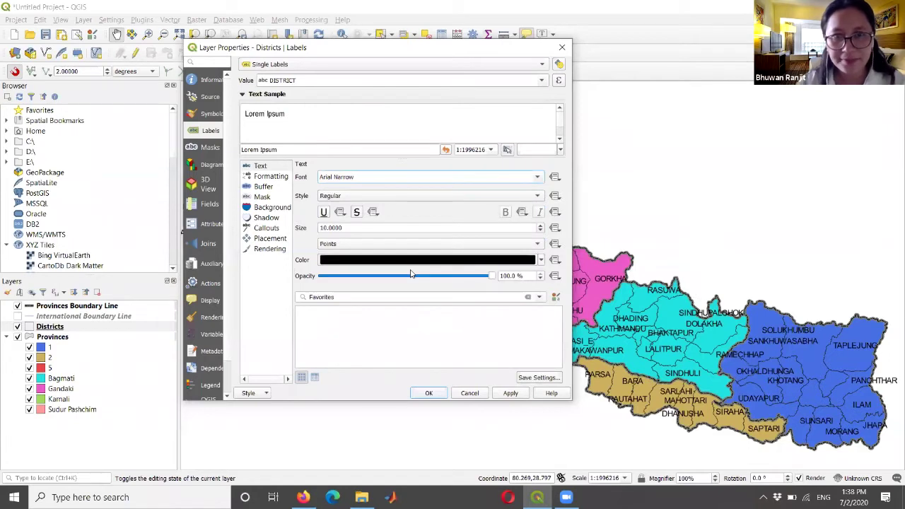
- Set the district label text size to 7 points
click(354, 229)
key(ctrl+a)
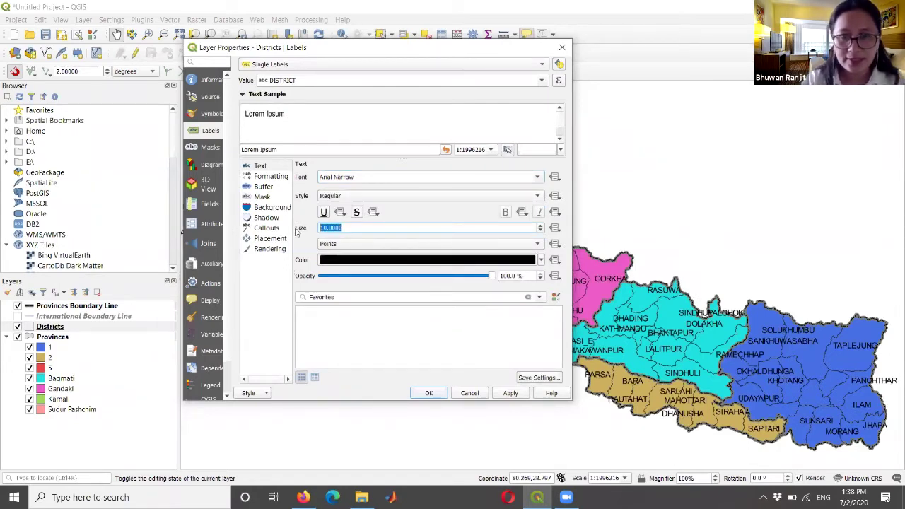
key(BackSpace)
text(7)
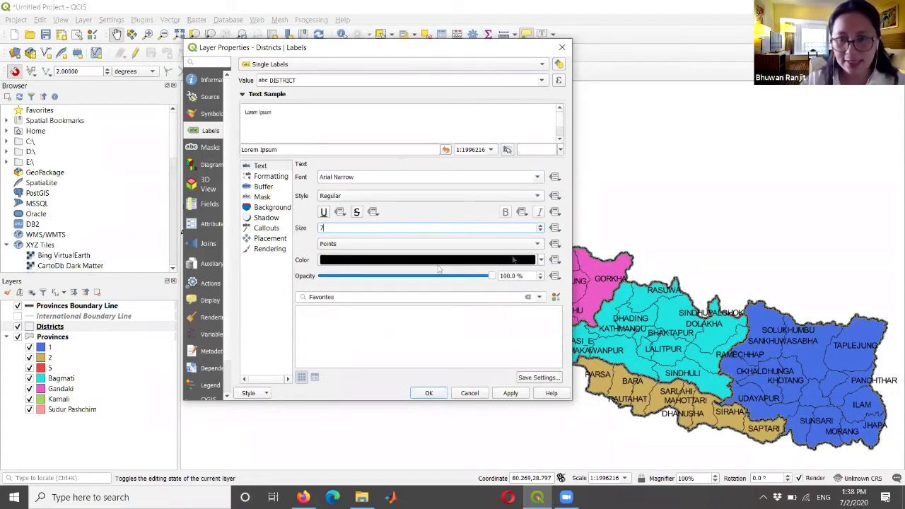
- Apply the 7-point Arial Narrow label settings to the Districts layer and close its properties
click(539, 260)
click(540, 260)
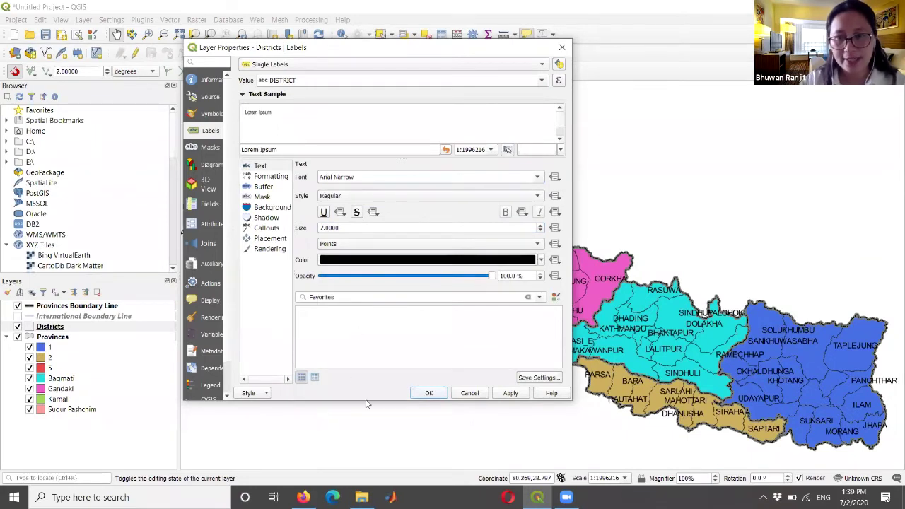
click(510, 393)
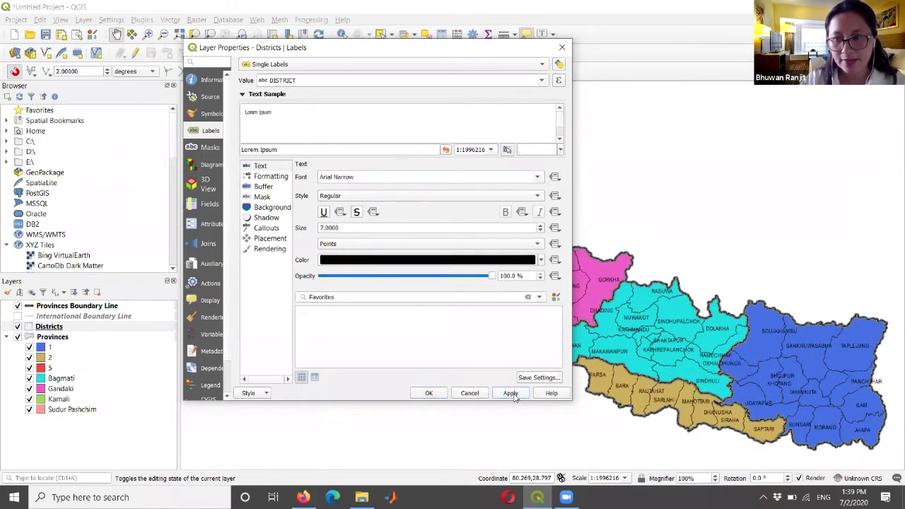
click(423, 394)
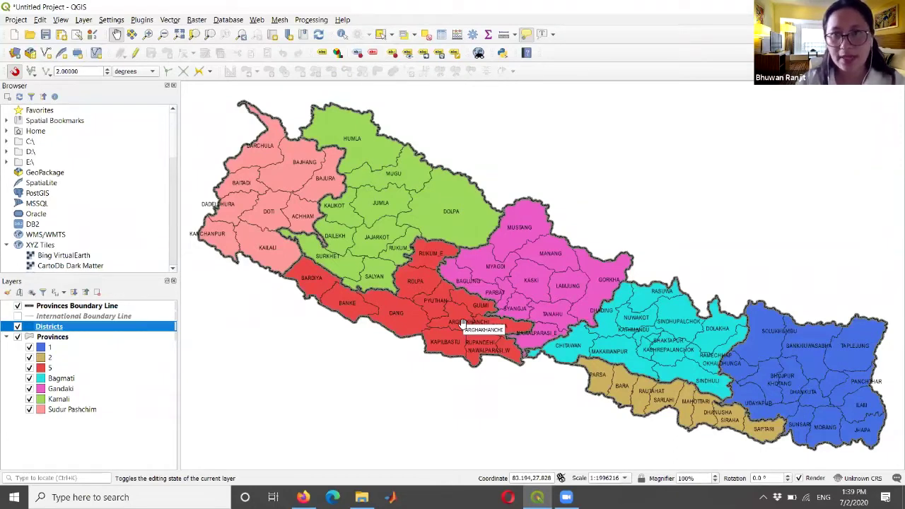
click(556, 97)
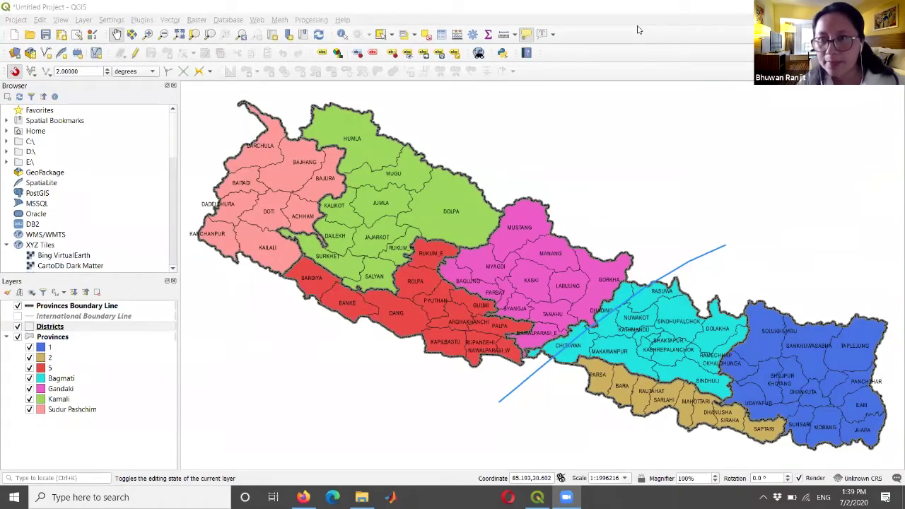
click(792, 257)
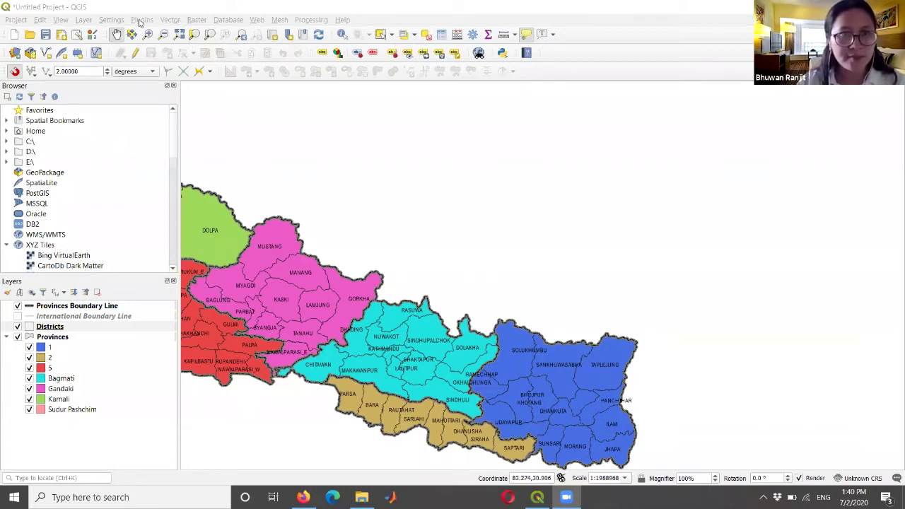
click(179, 35)
mouse_move(289, 170)
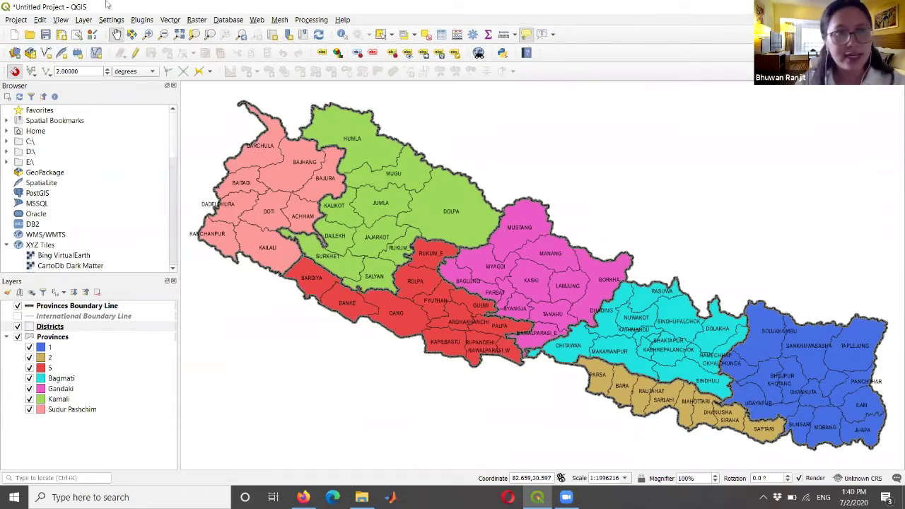
- Save the project under the name "Map layout and composition" on New Volume (E:)
click(19, 21)
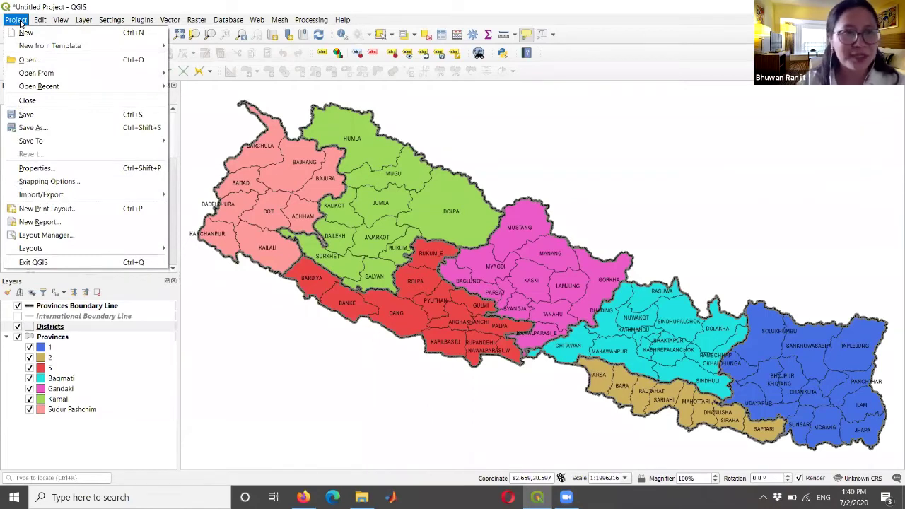
click(44, 128)
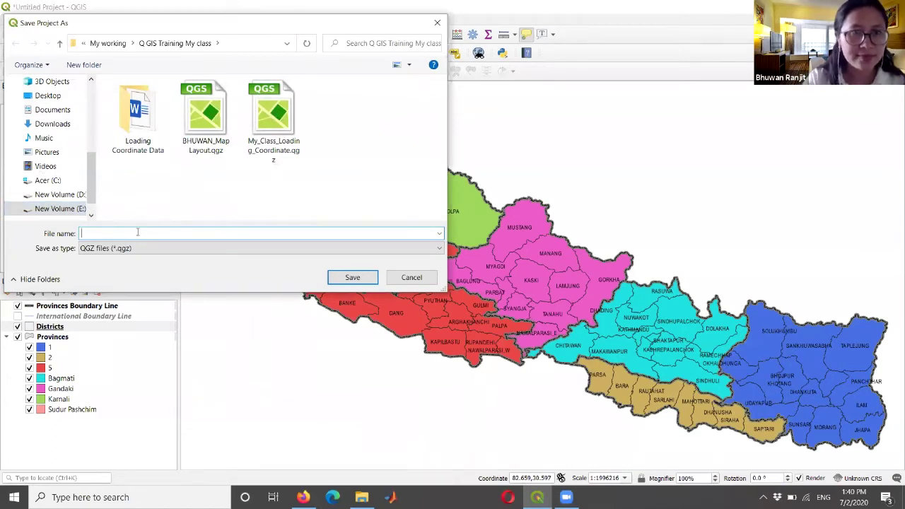
click(60, 208)
click(106, 233)
text(Map)
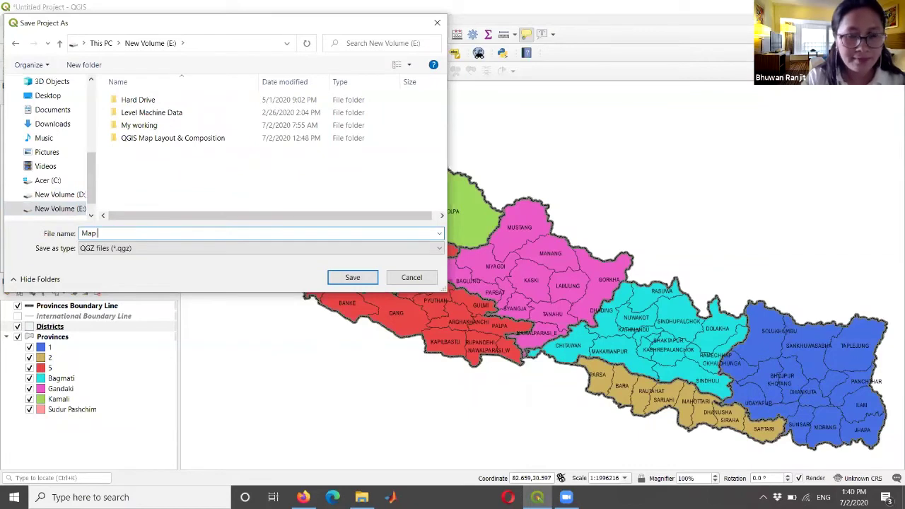
text( lay)
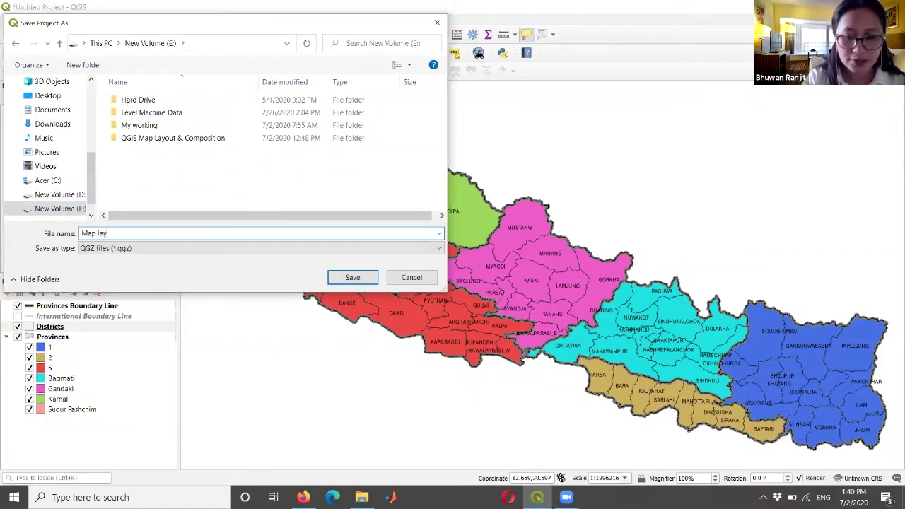
text(out and c)
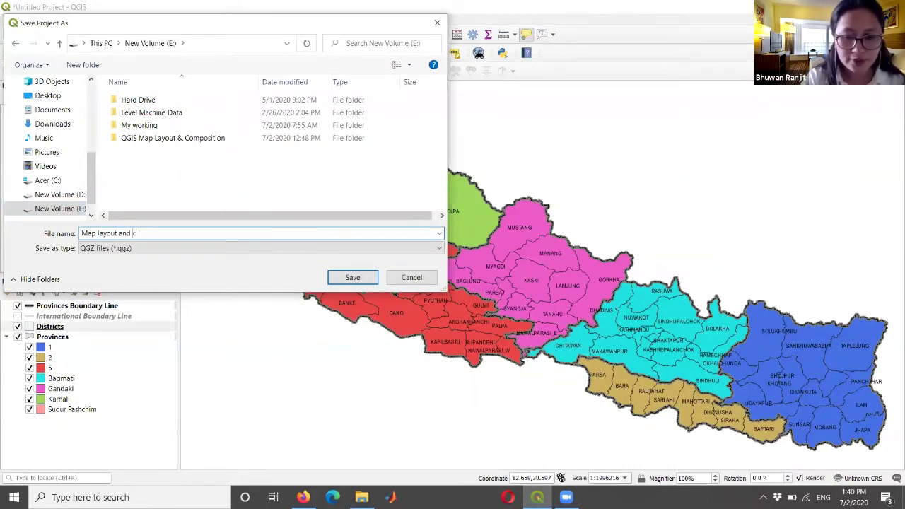
text(omposition)
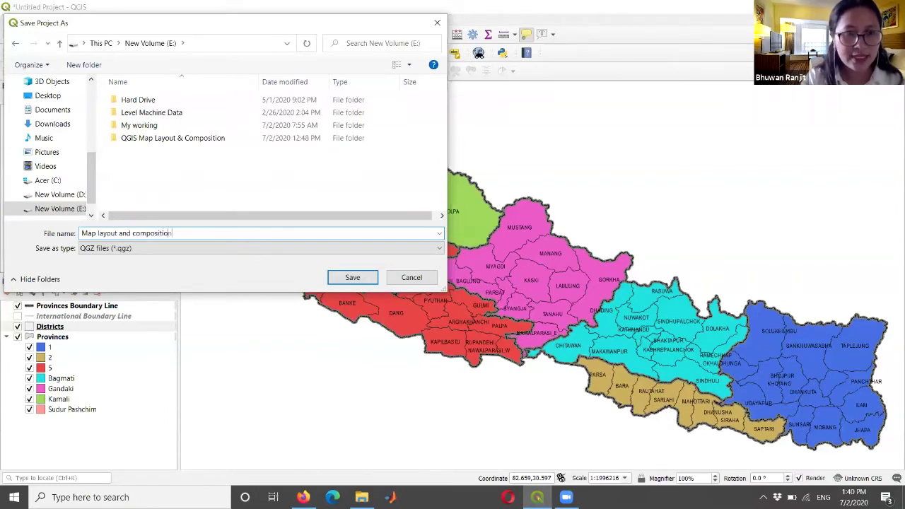
click(367, 277)
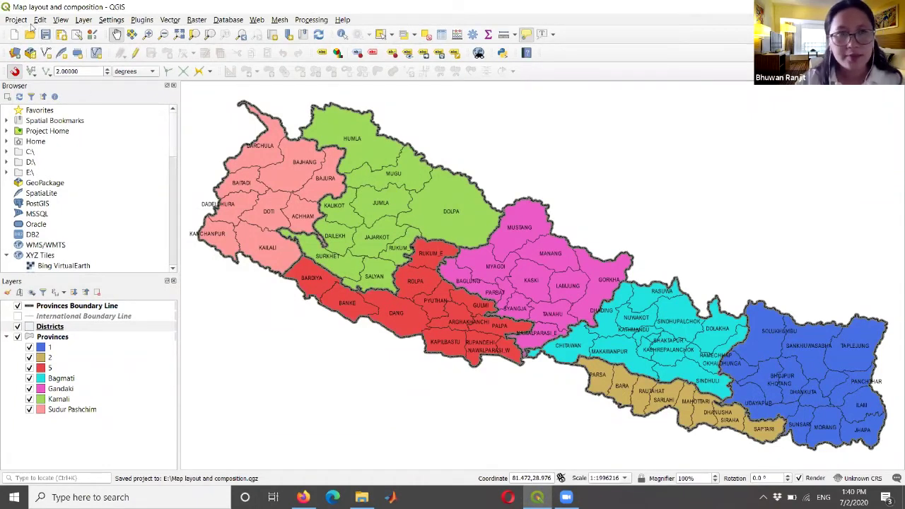
- Create a print layout titled "QGIS Map Layout Session" and save the project from its maximized window
click(17, 20)
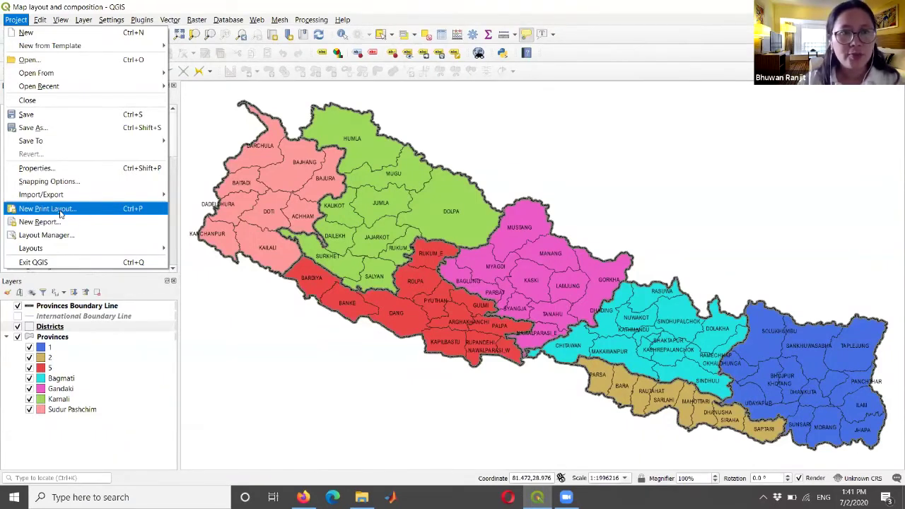
click(61, 214)
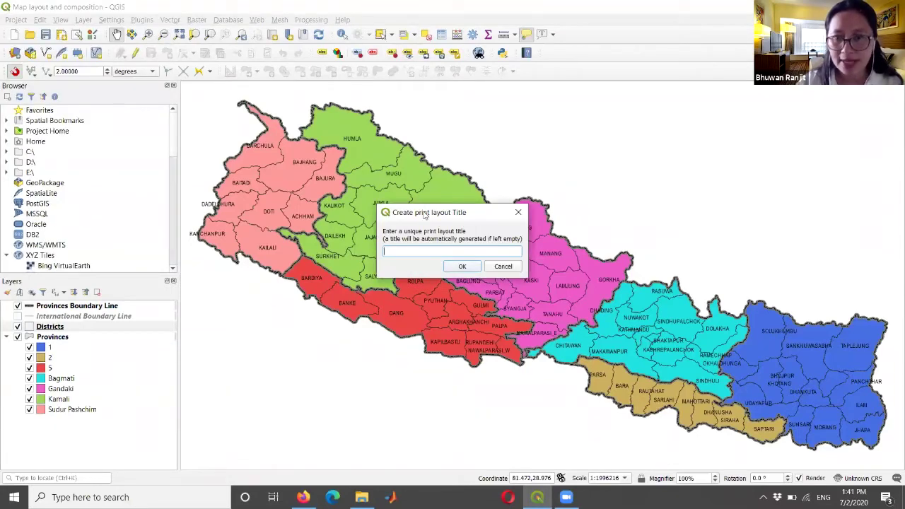
drag(427, 216, 404, 173)
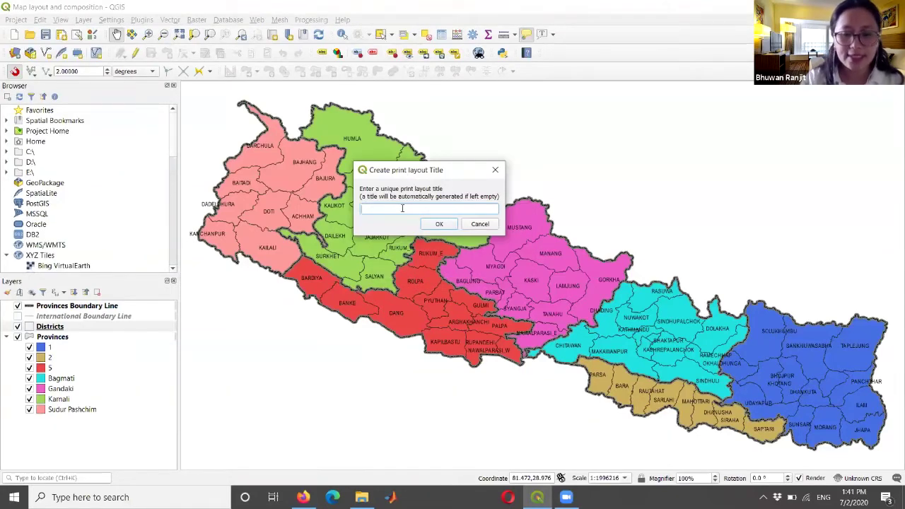
text(QGIS )
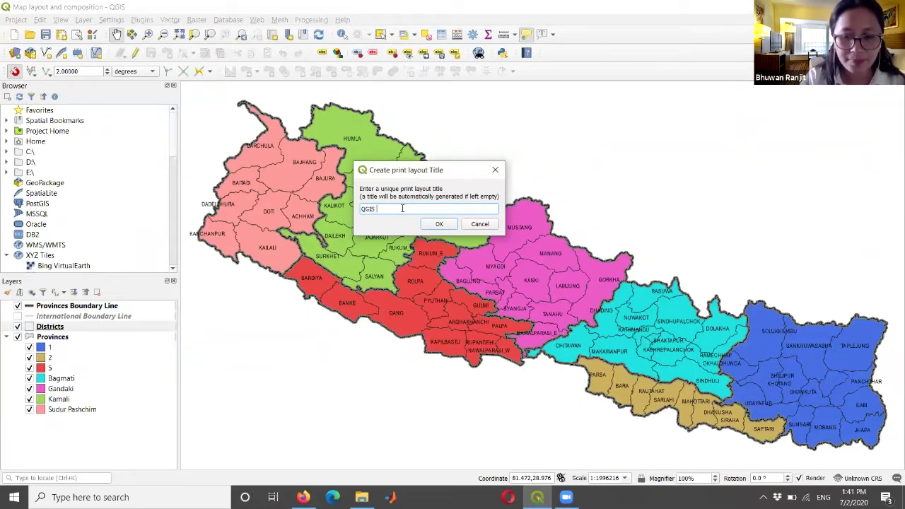
text(Ma)
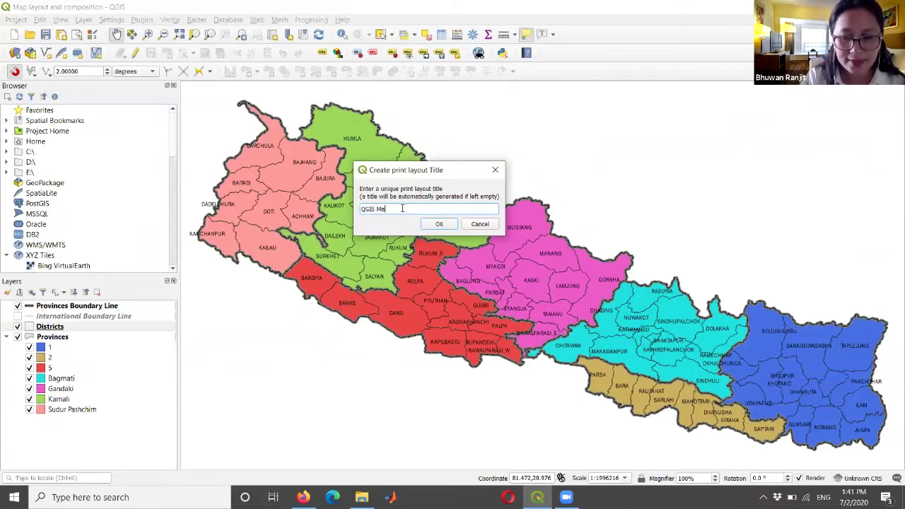
text(p Layout Session)
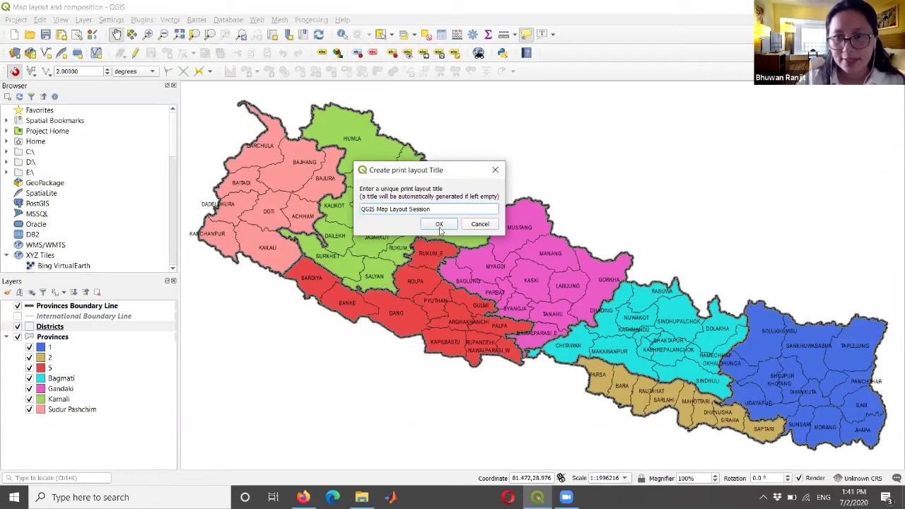
click(439, 224)
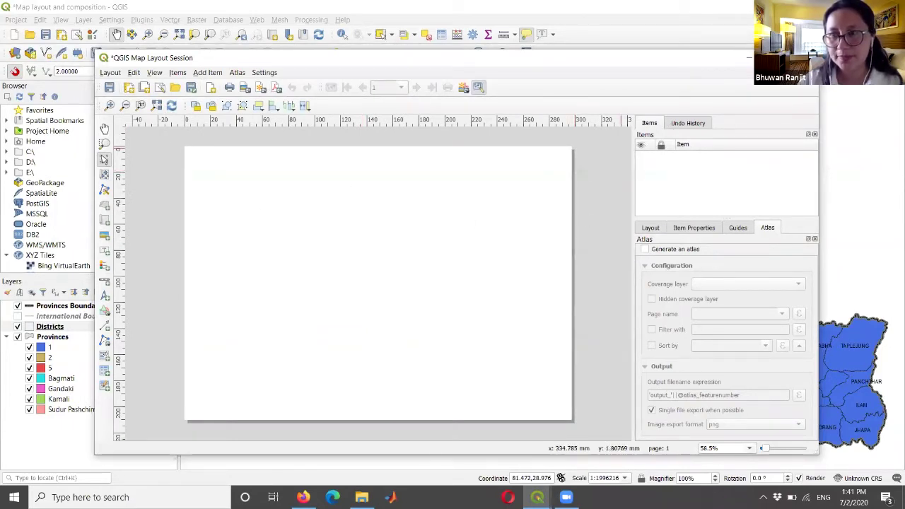
double_click(742, 57)
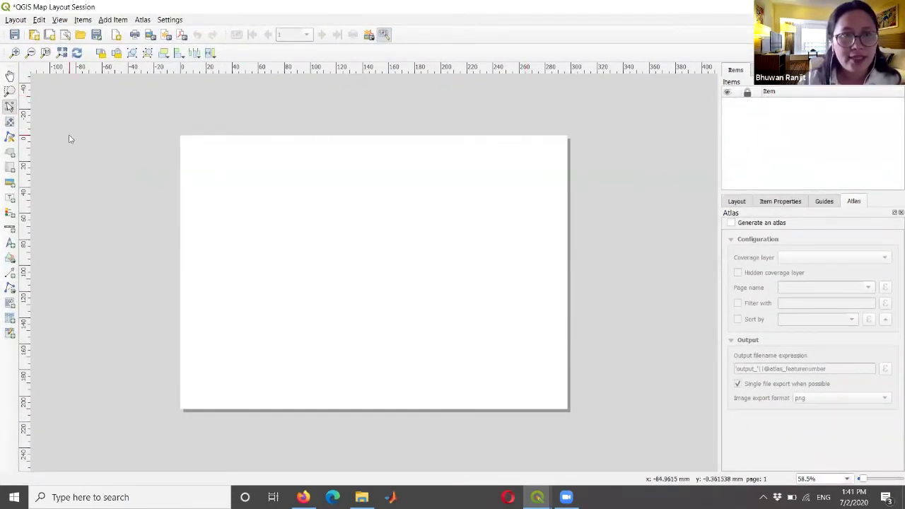
click(14, 35)
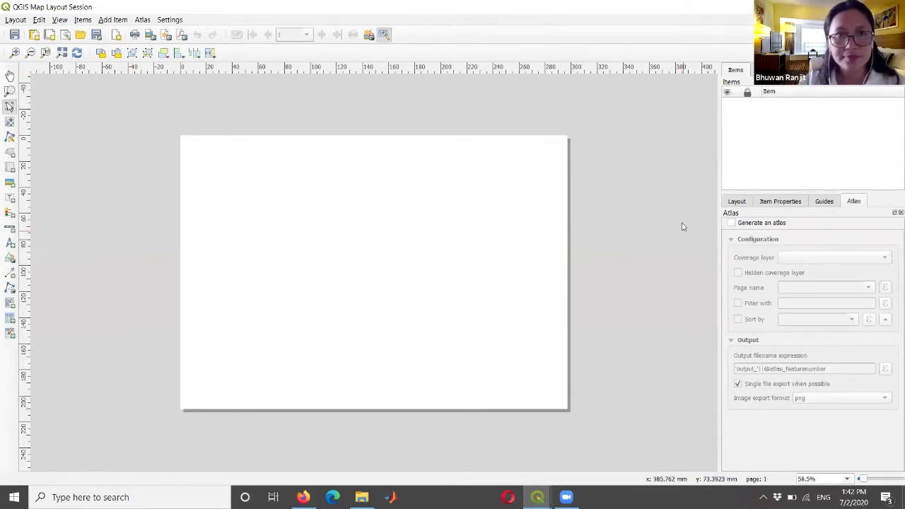
- View the main map window, return to the QGIS Map Layout Session window and maximize it
double_click(251, 11)
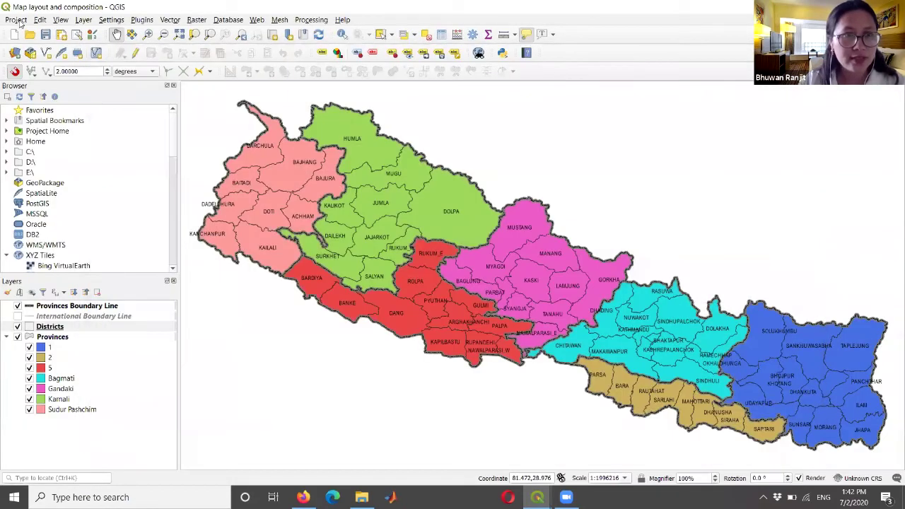
click(17, 20)
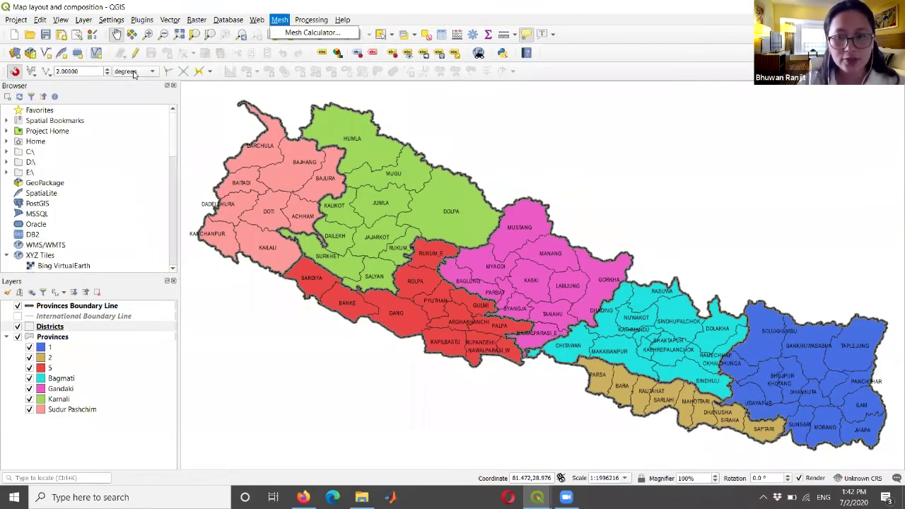
click(537, 496)
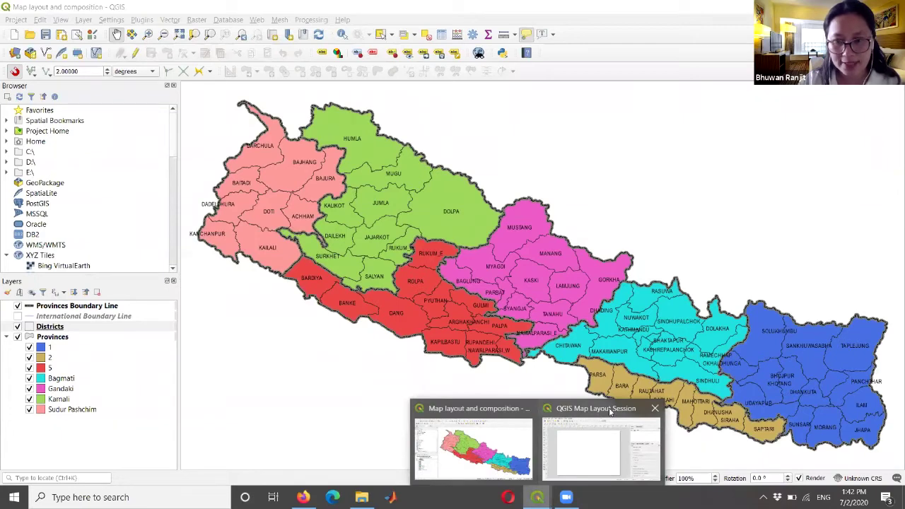
mouse_move(609, 410)
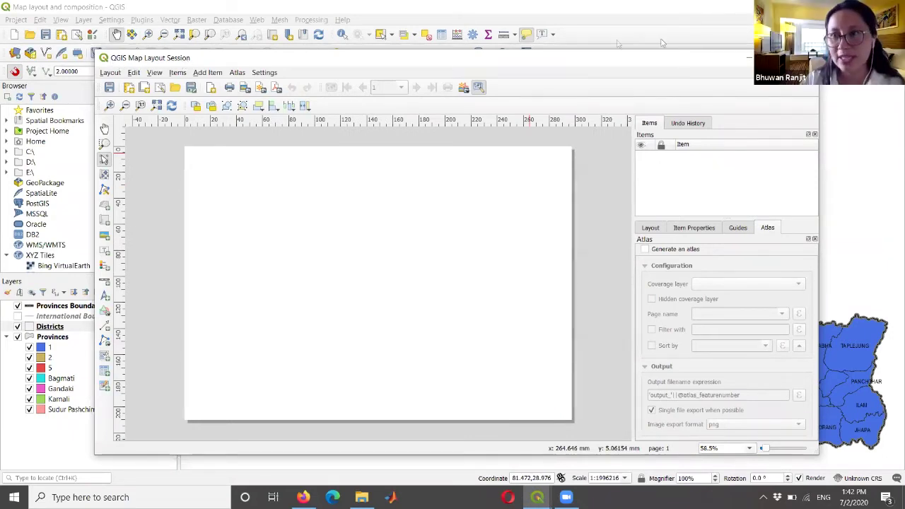
click(768, 58)
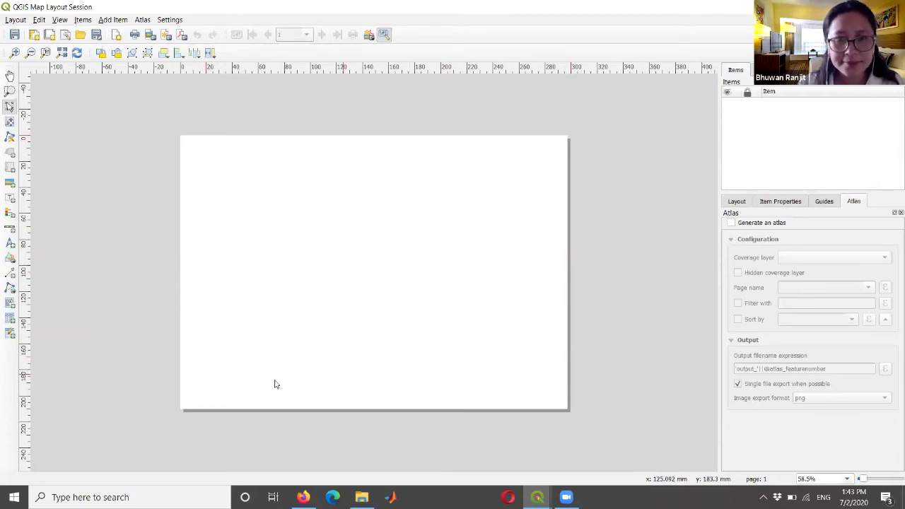
- Set the layout page size to A3 with Landscape orientation in the page properties
right_click(209, 359)
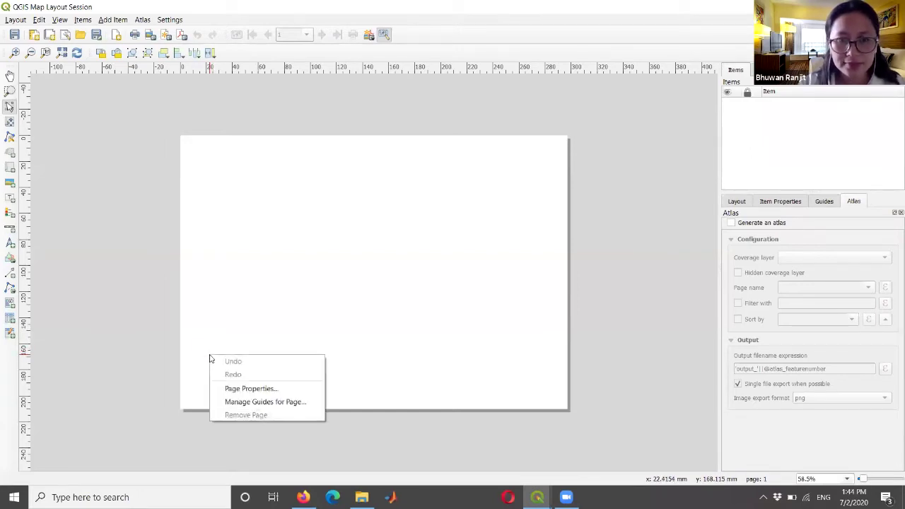
click(241, 388)
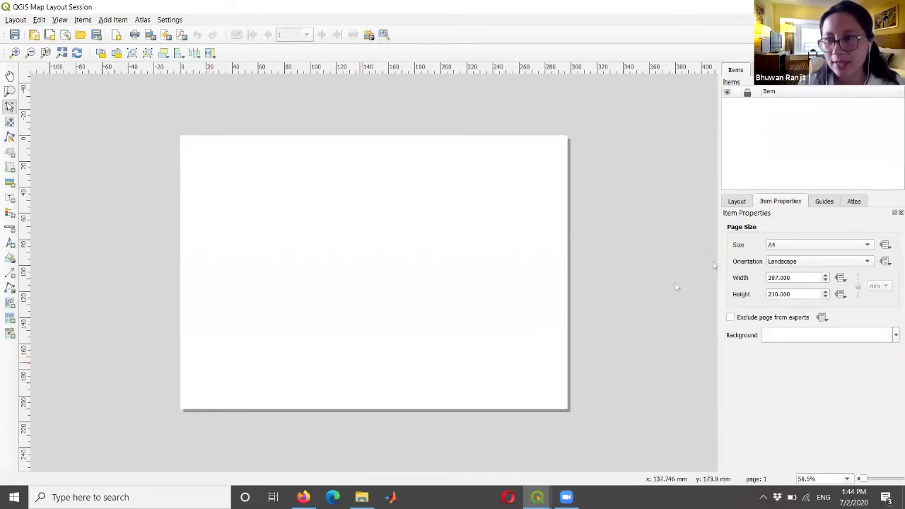
click(804, 251)
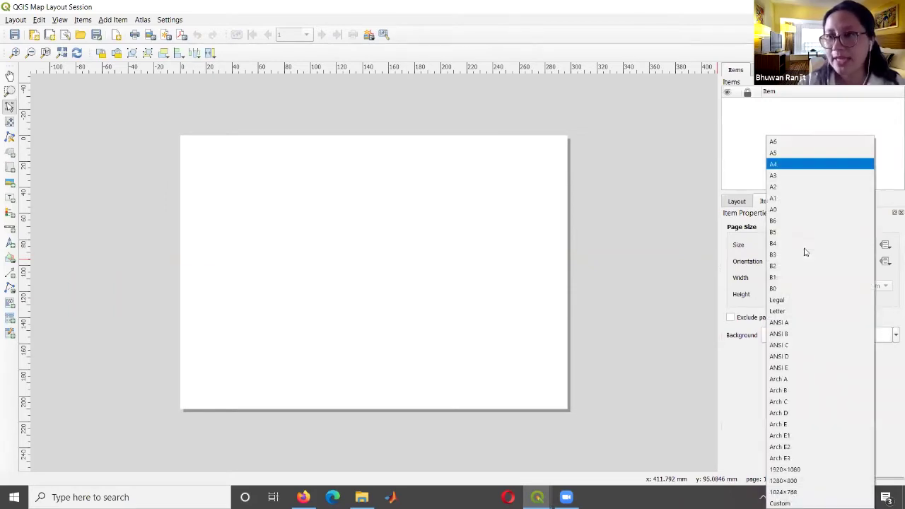
click(775, 177)
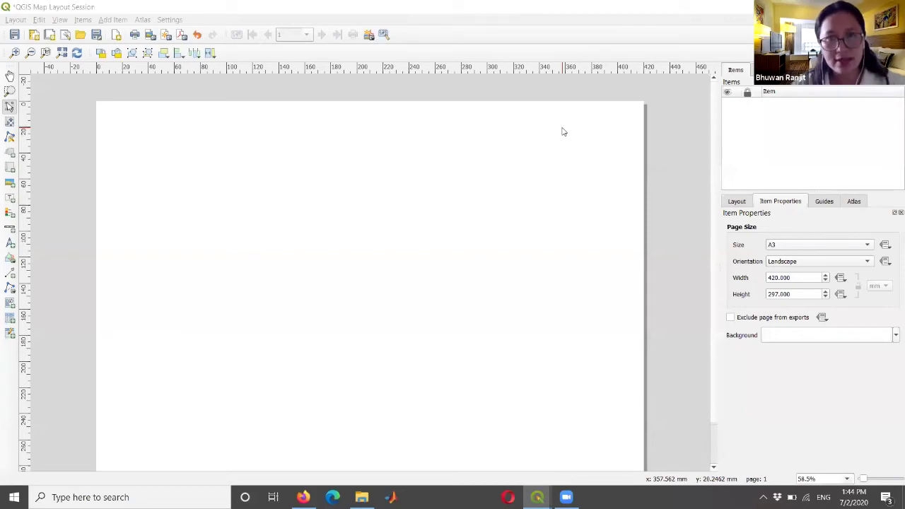
click(861, 261)
click(823, 266)
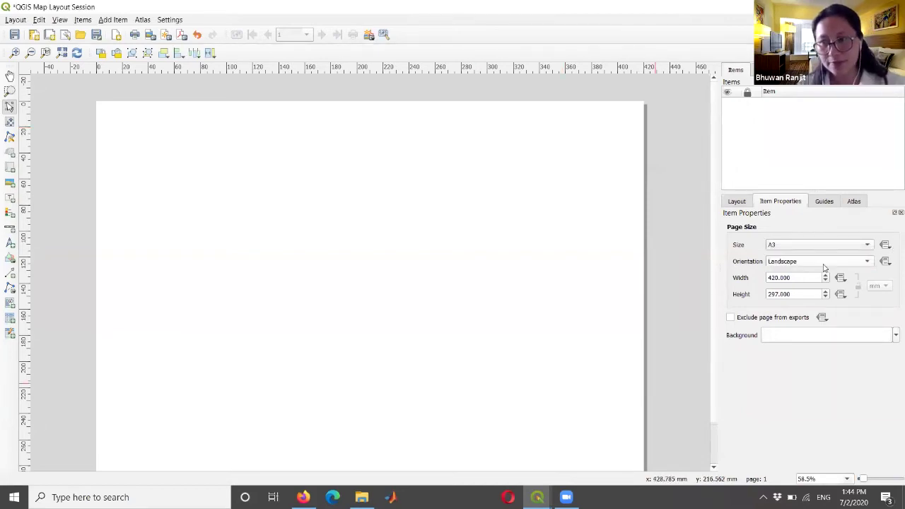
click(685, 202)
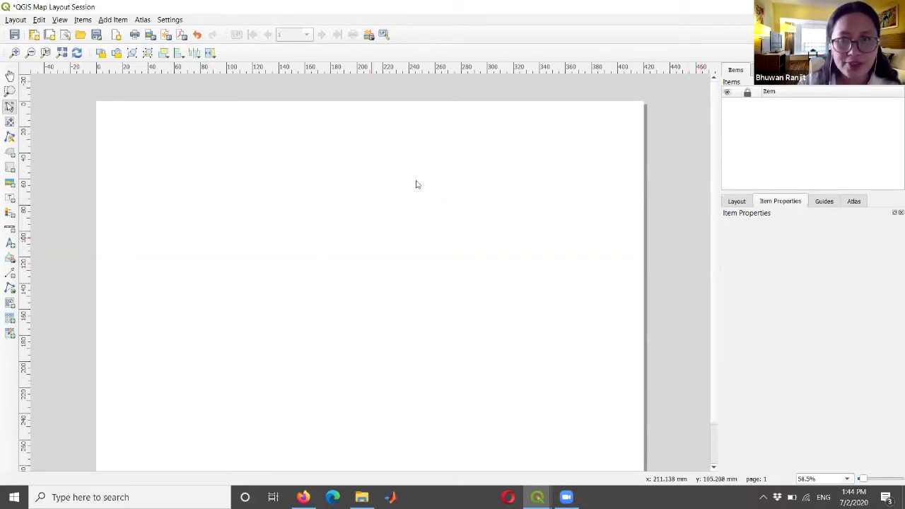
click(62, 53)
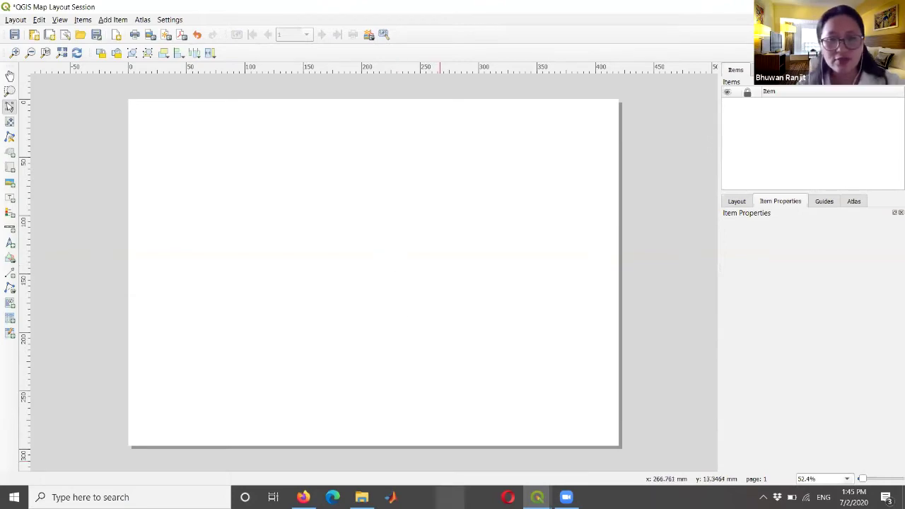
- Switch from the print layout to the main map project window
click(537, 497)
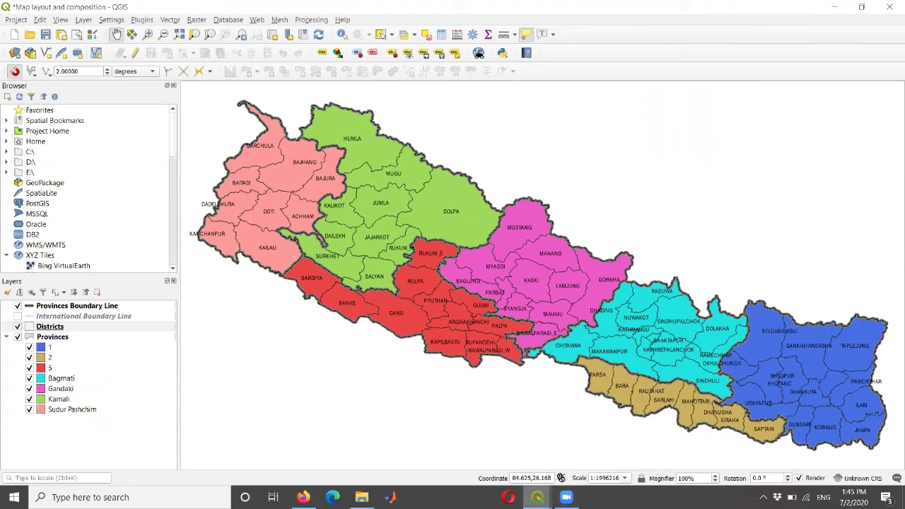
- Switch to the QGIS Map Layout Session window, view the page at 100%, and fit the full page in view
mouse_move(537, 497)
click(593, 445)
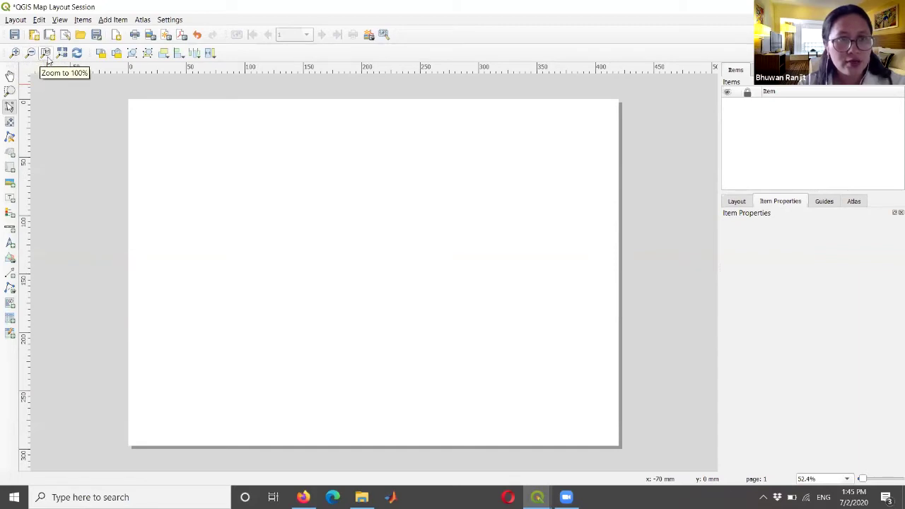
click(47, 57)
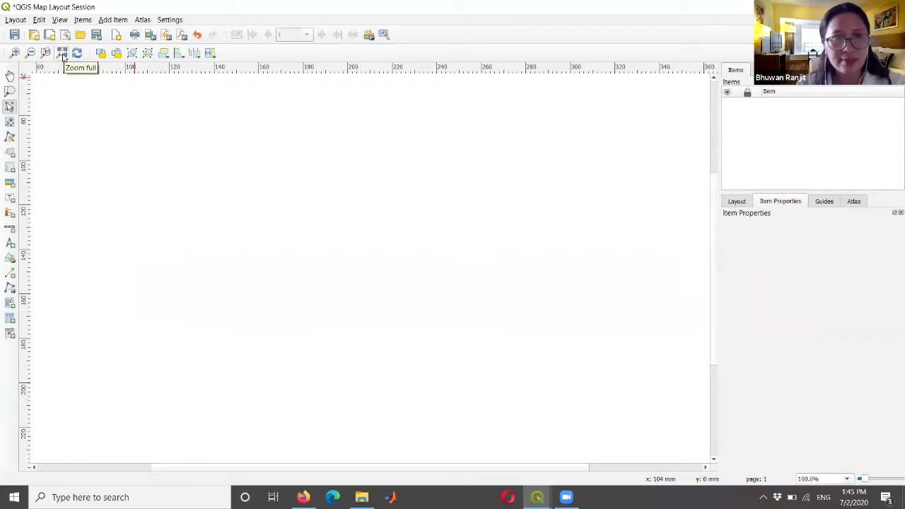
click(62, 54)
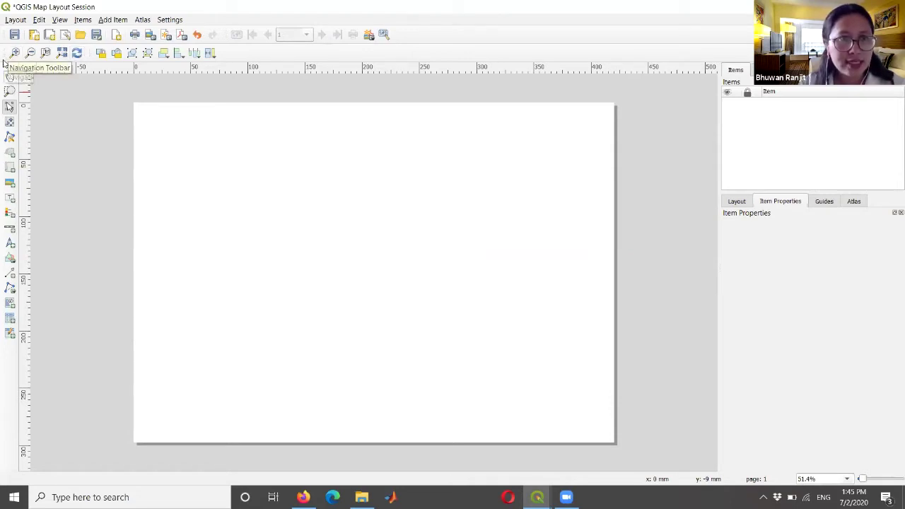
click(83, 20)
mouse_move(190, 144)
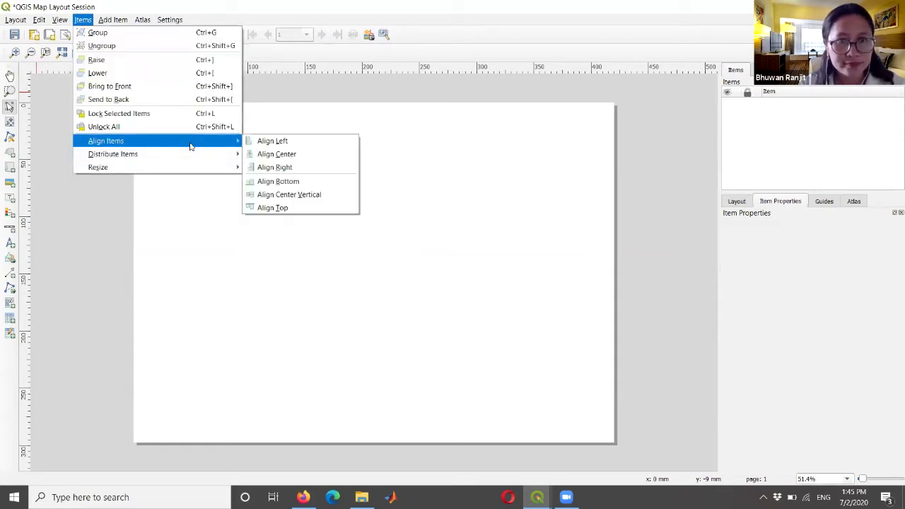
mouse_move(60, 21)
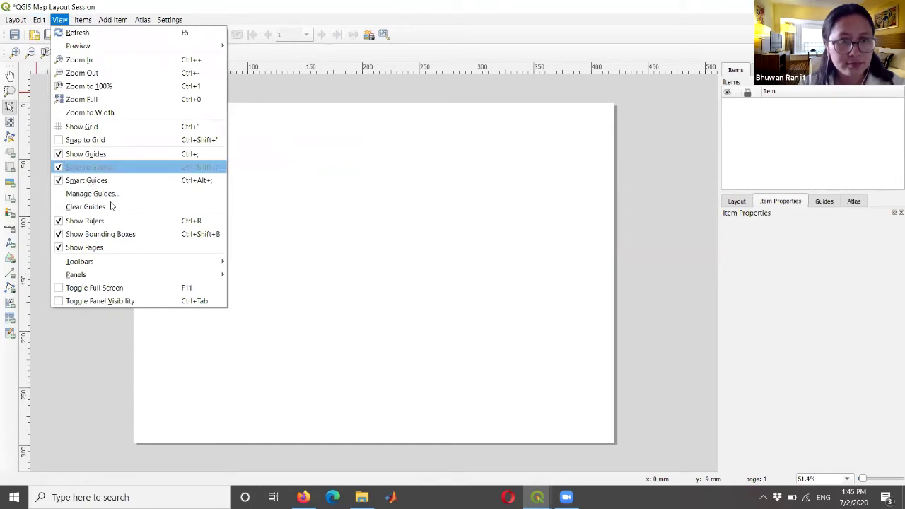
mouse_move(184, 266)
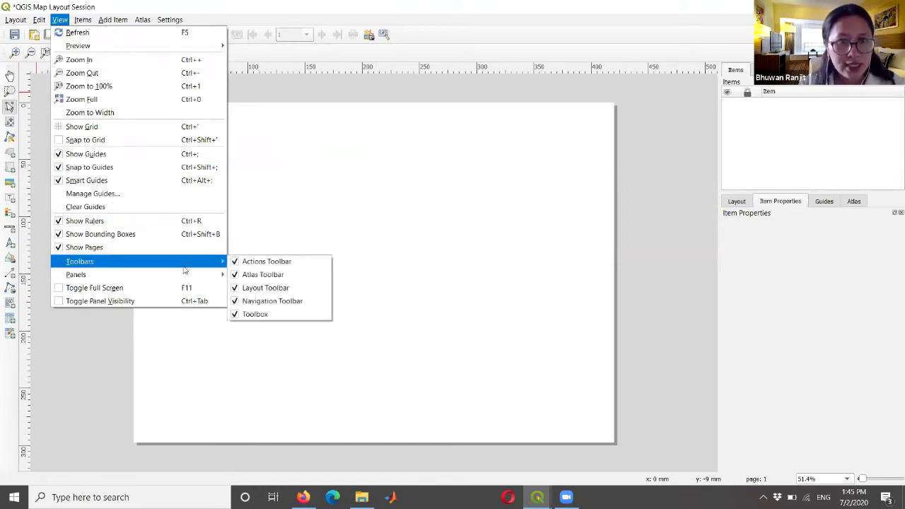
click(58, 19)
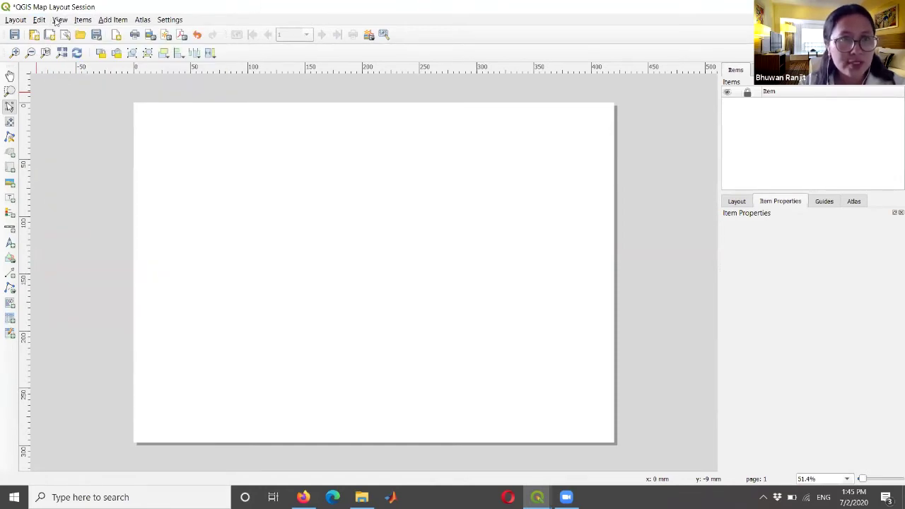
- Hide the Navigation Toolbar in the layout window
click(56, 22)
mouse_move(148, 265)
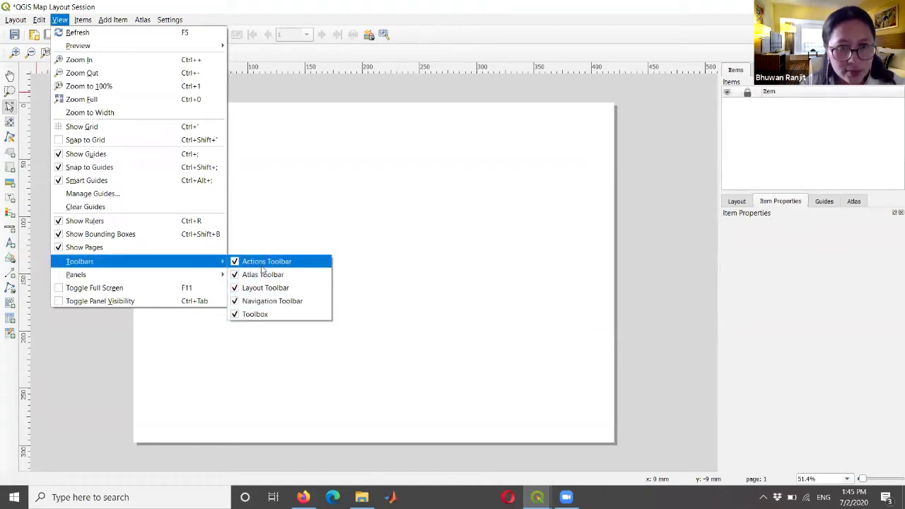
click(233, 304)
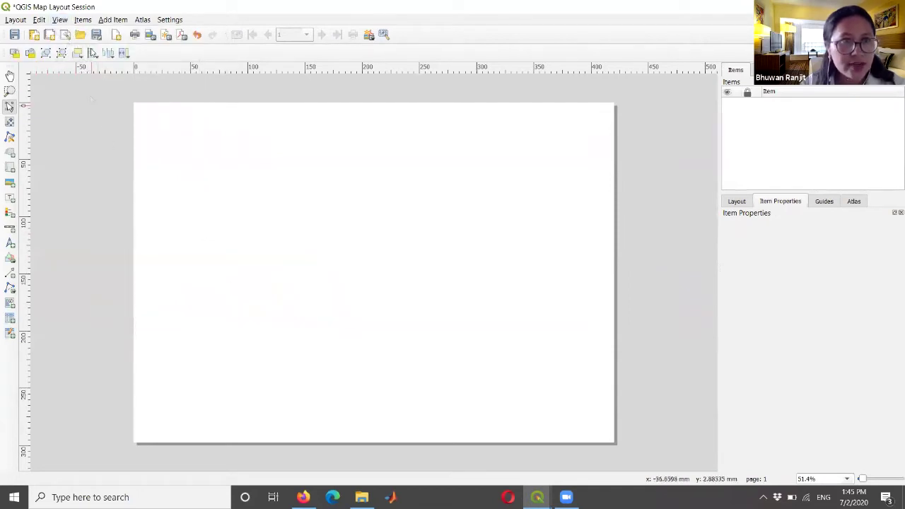
click(58, 22)
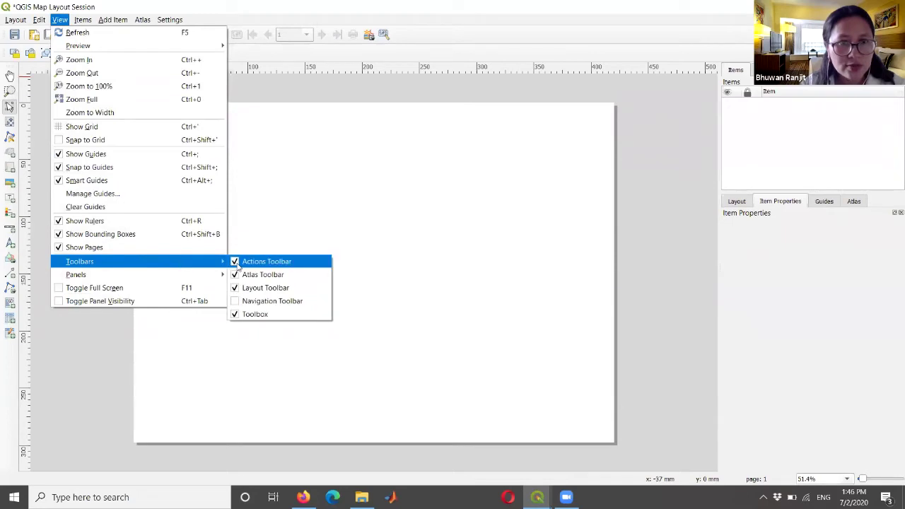
click(105, 301)
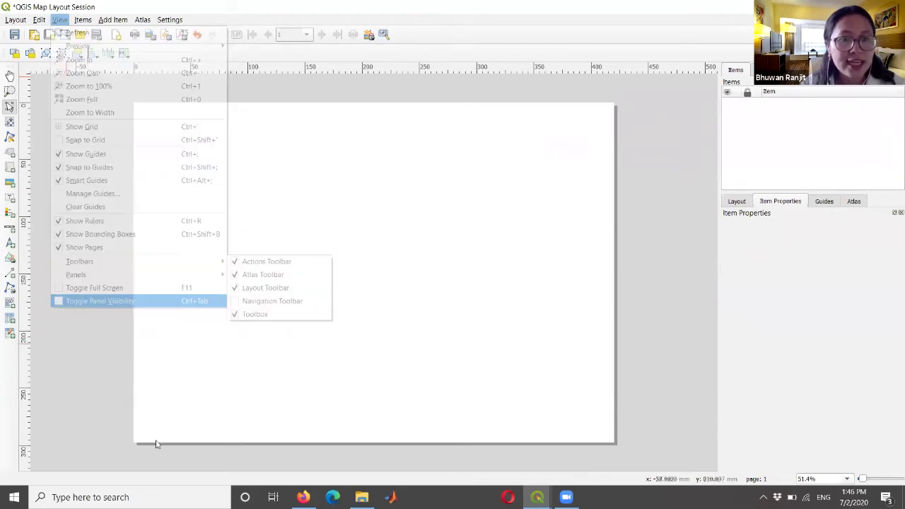
- Return to the main project window to look up the New Print Layout command, and switch back to the QGIS Map Layout Session window
click(537, 497)
click(596, 415)
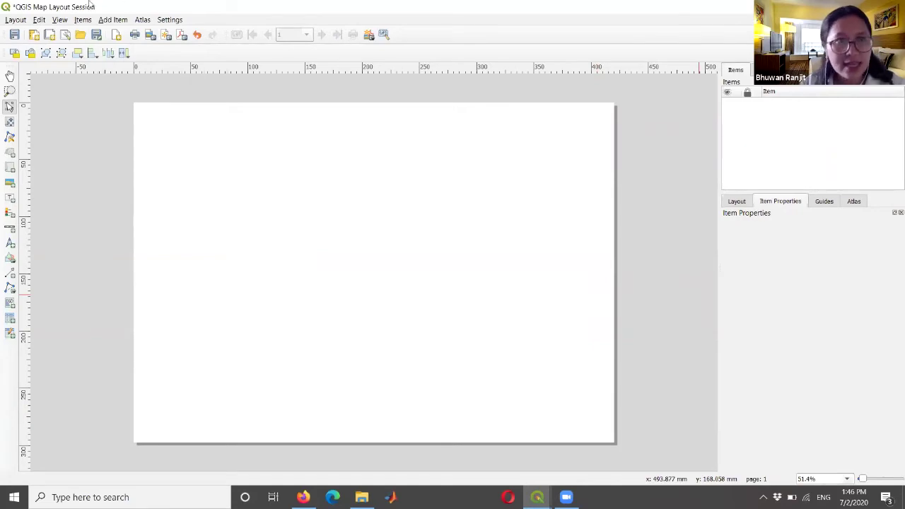
key(alt+Tab)
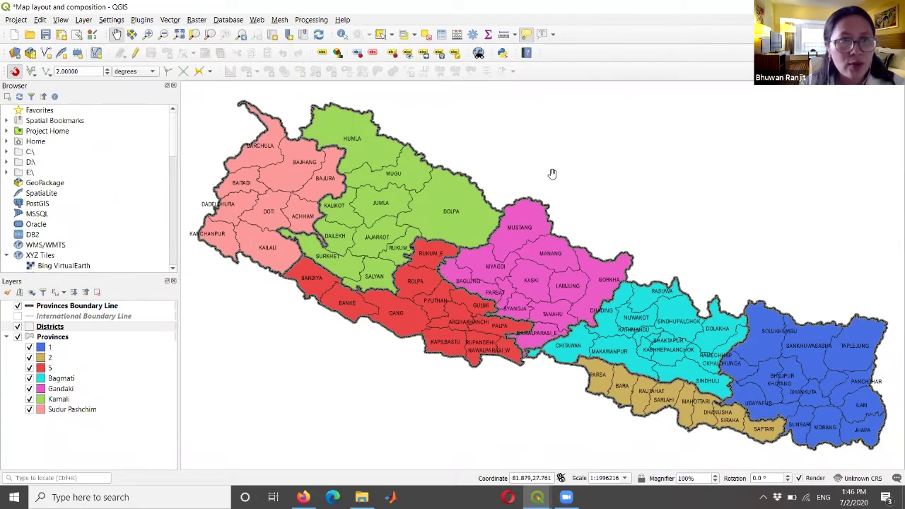
click(9, 20)
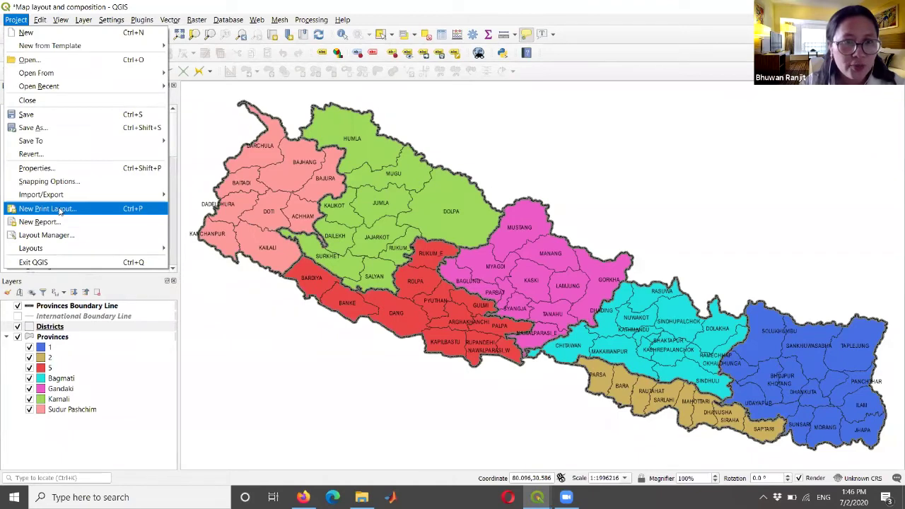
click(60, 210)
mouse_move(537, 497)
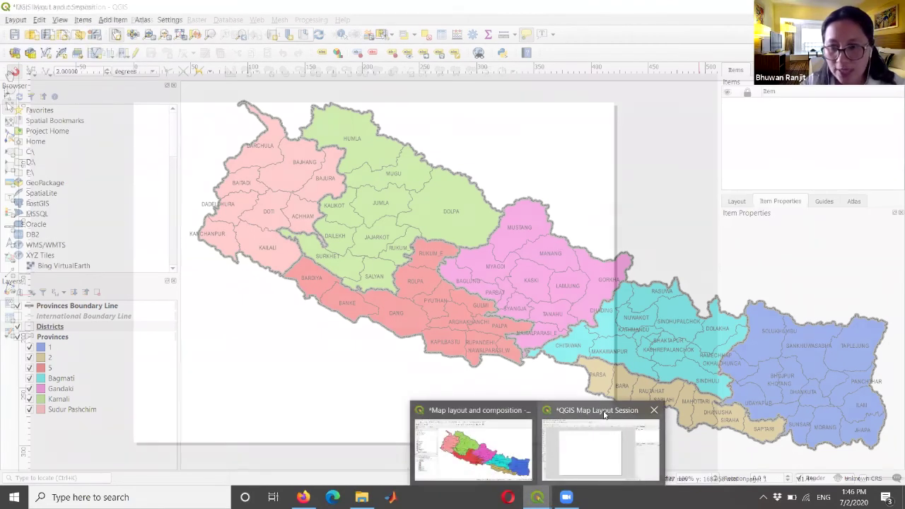
click(605, 413)
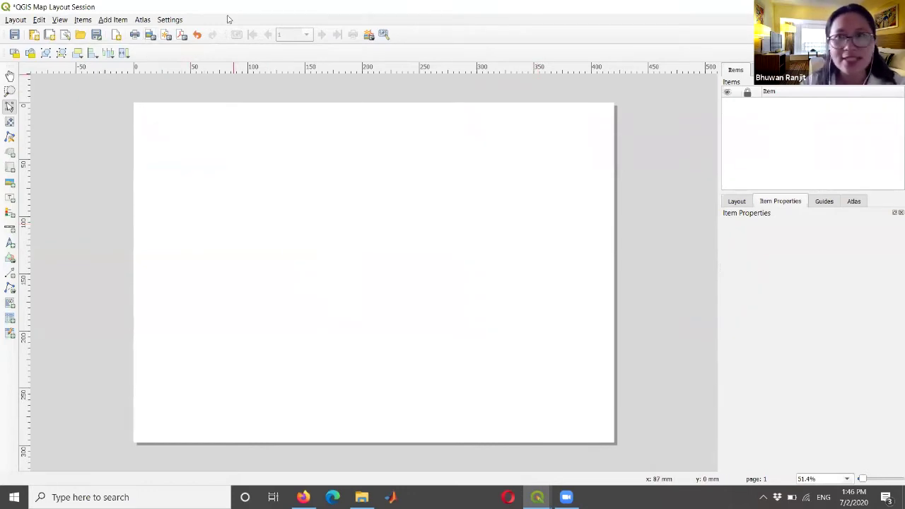
- Show the Navigation Toolbar in the layout window again and fit the full page in view
click(60, 20)
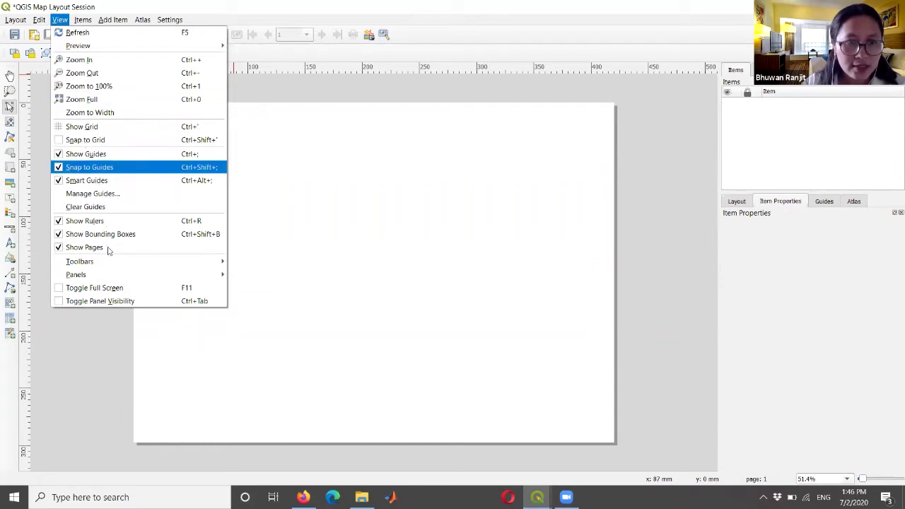
mouse_move(121, 261)
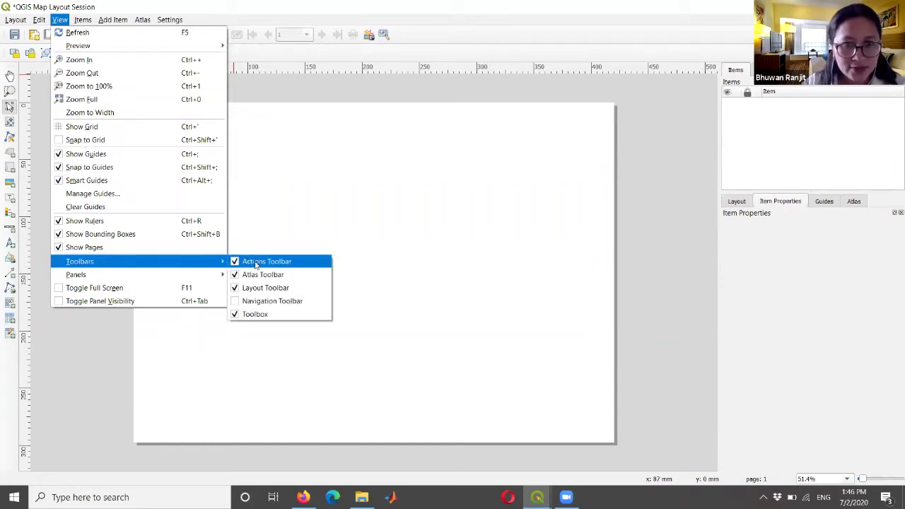
click(238, 303)
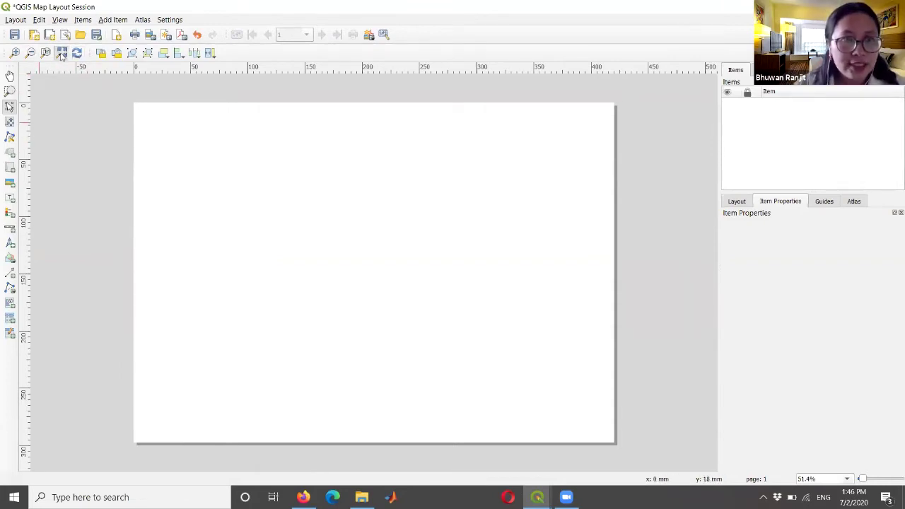
click(61, 53)
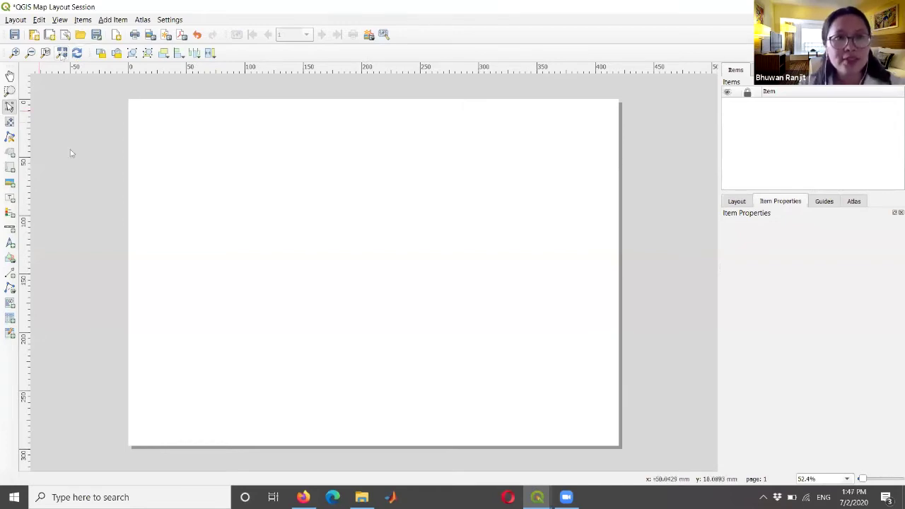
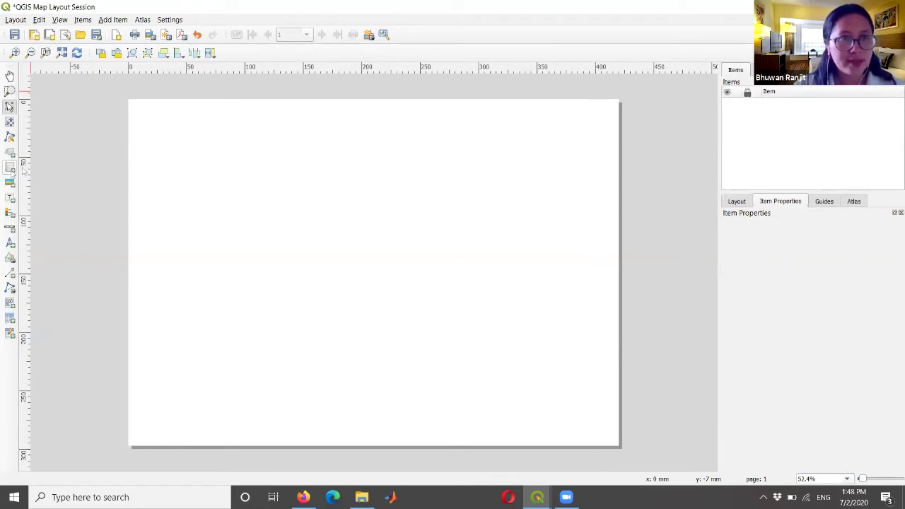
- Hide the layout window's Toolbox and show it again
click(60, 19)
mouse_move(210, 263)
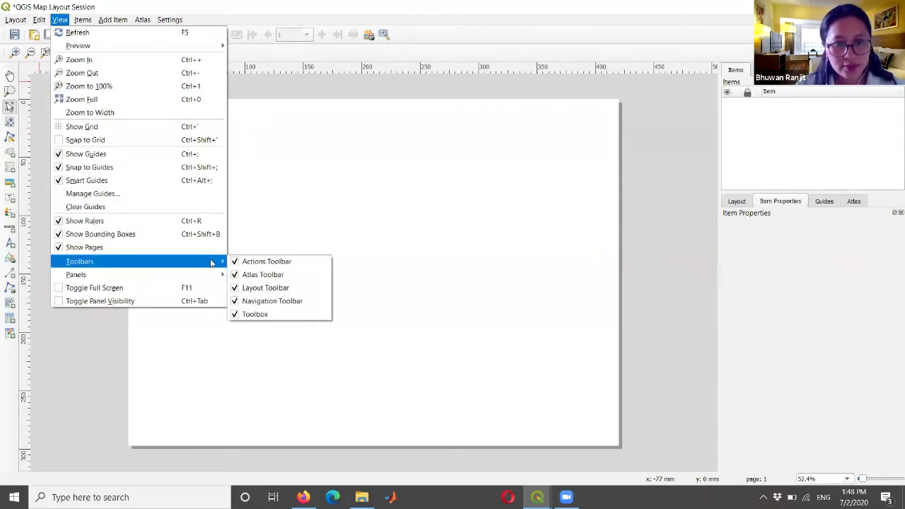
click(236, 314)
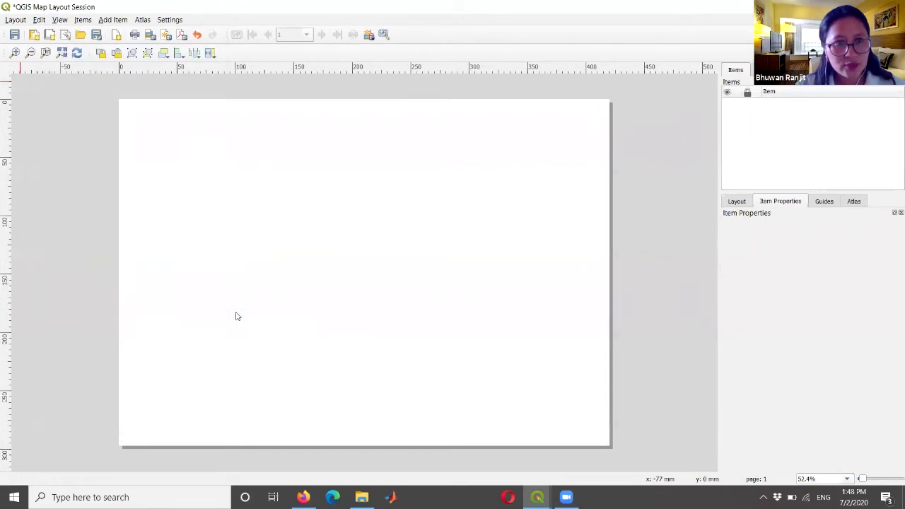
click(60, 19)
mouse_move(162, 262)
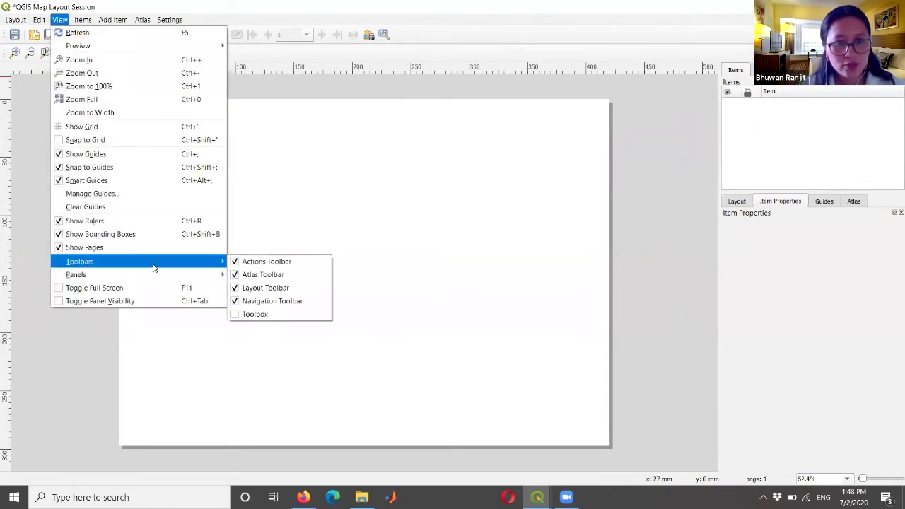
click(242, 315)
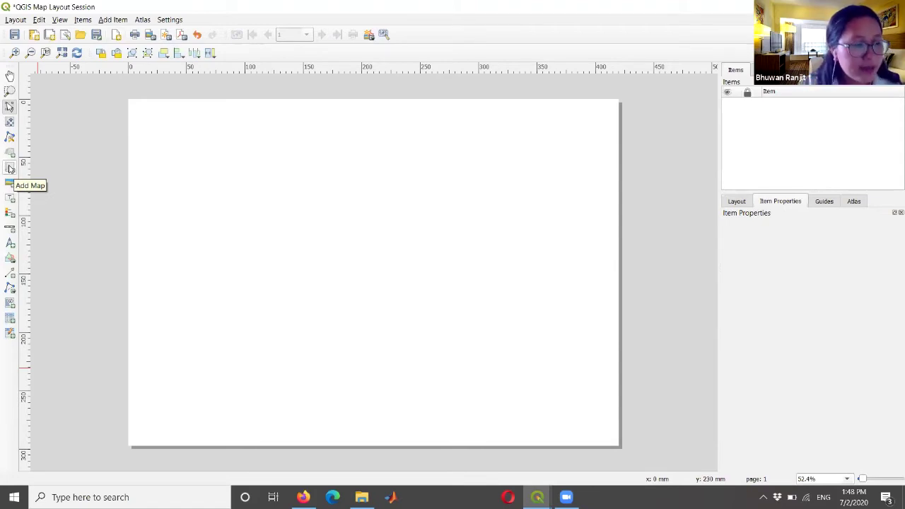
- Place a small map about 50 mm wide near the page's upper-left corner and undo the placement
click(113, 20)
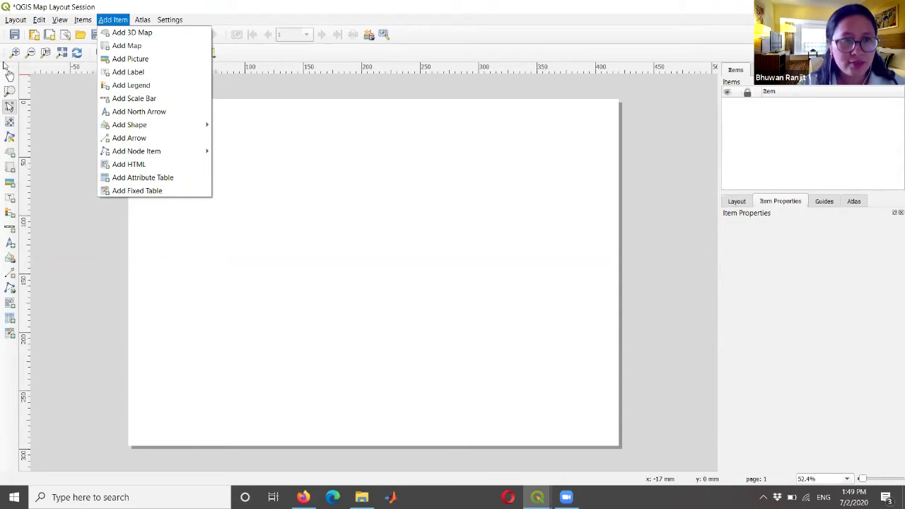
click(10, 169)
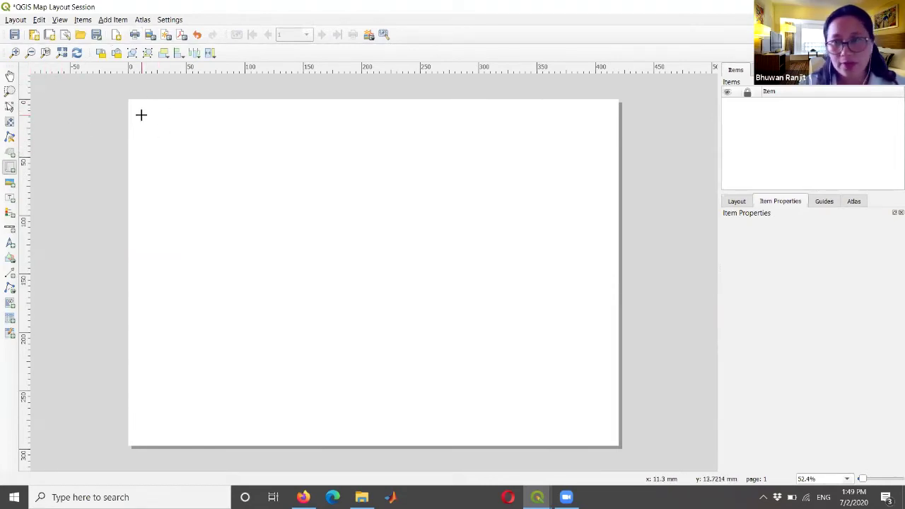
click(10, 75)
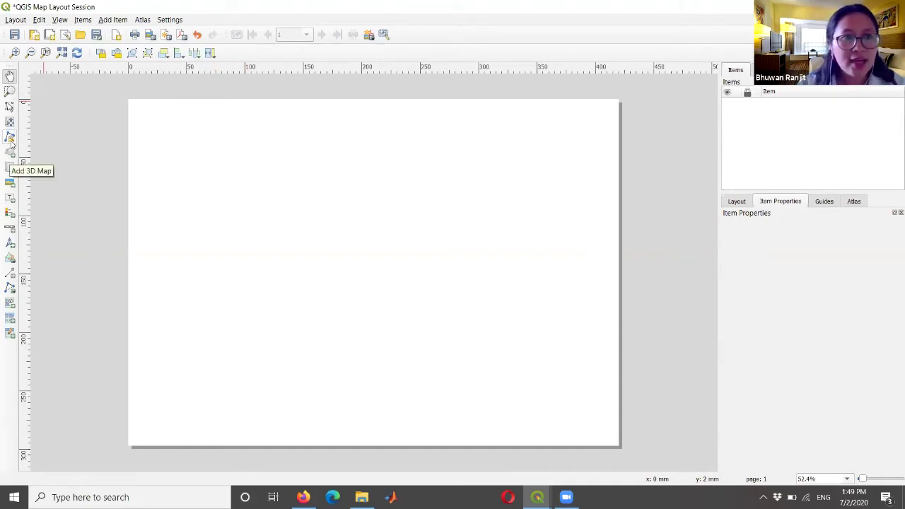
click(10, 167)
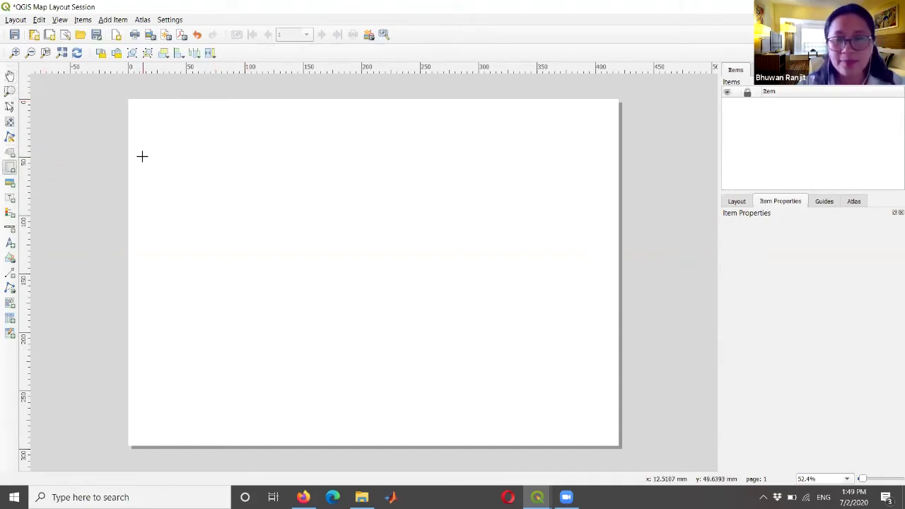
drag(142, 155, 200, 173)
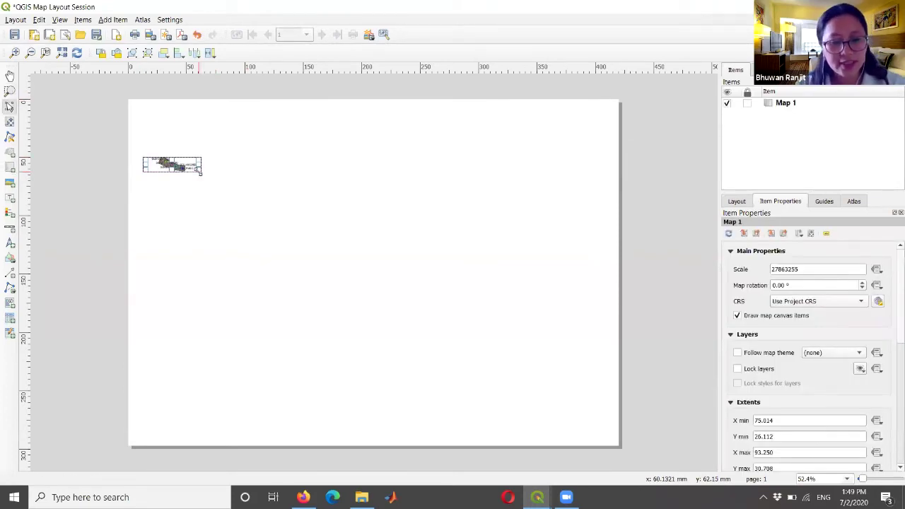
key(ctrl+z)
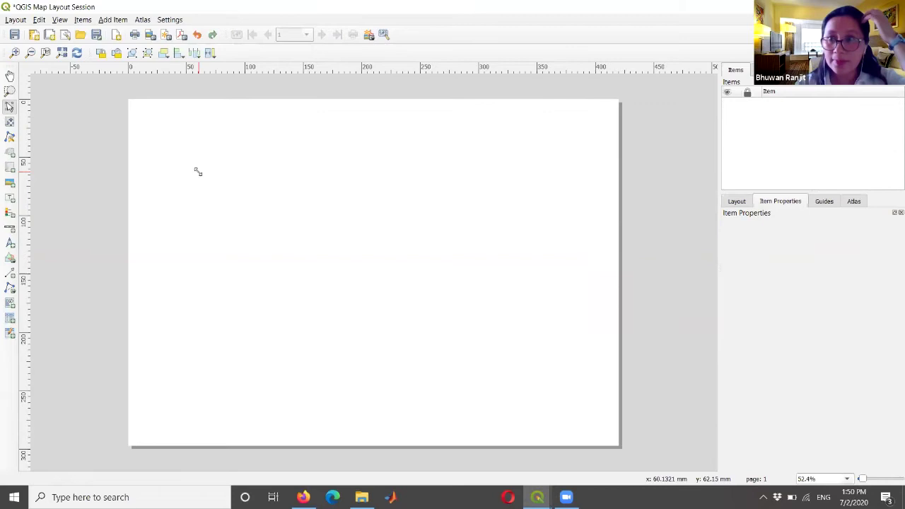
- Add a map covering nearly the whole page, about 400 by 280 mm with narrow margins, and select it
click(10, 167)
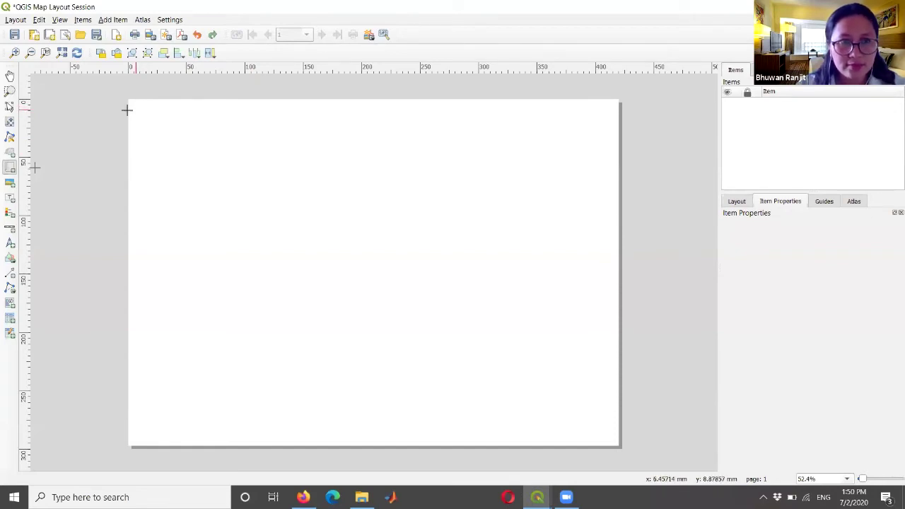
click(10, 170)
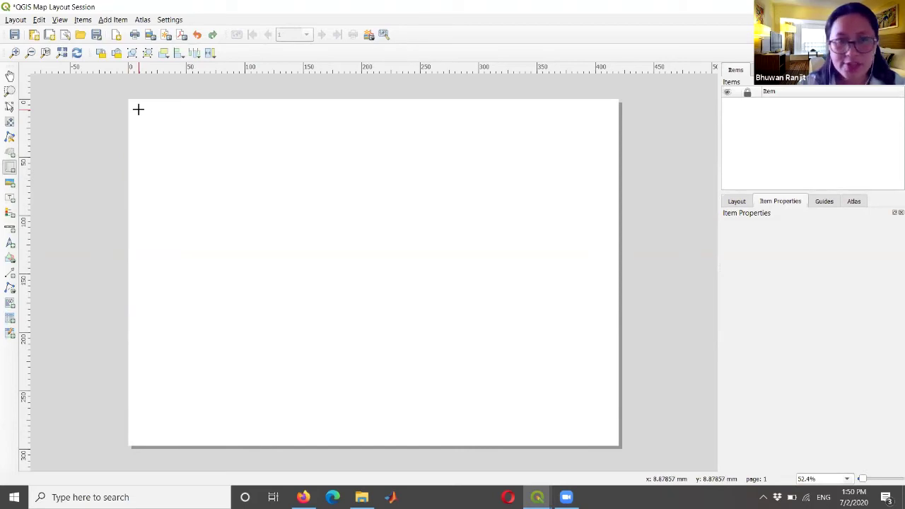
drag(138, 108, 608, 437)
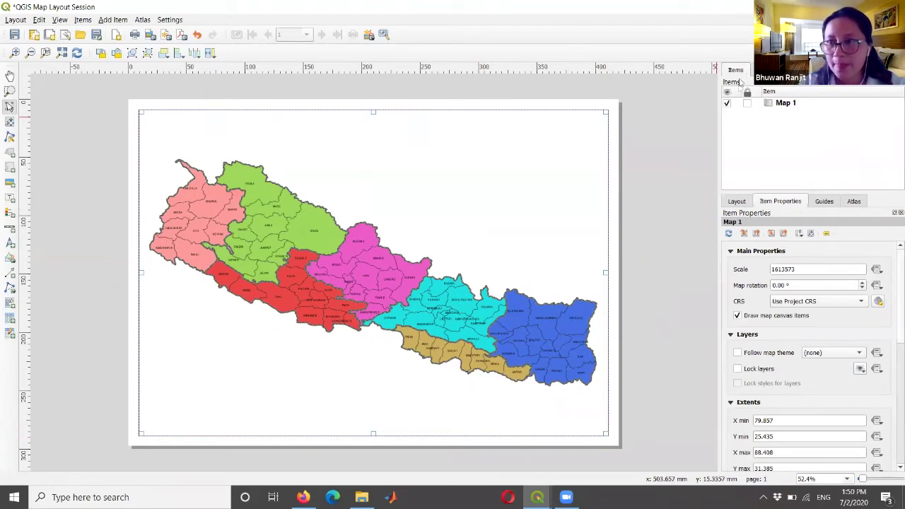
click(783, 105)
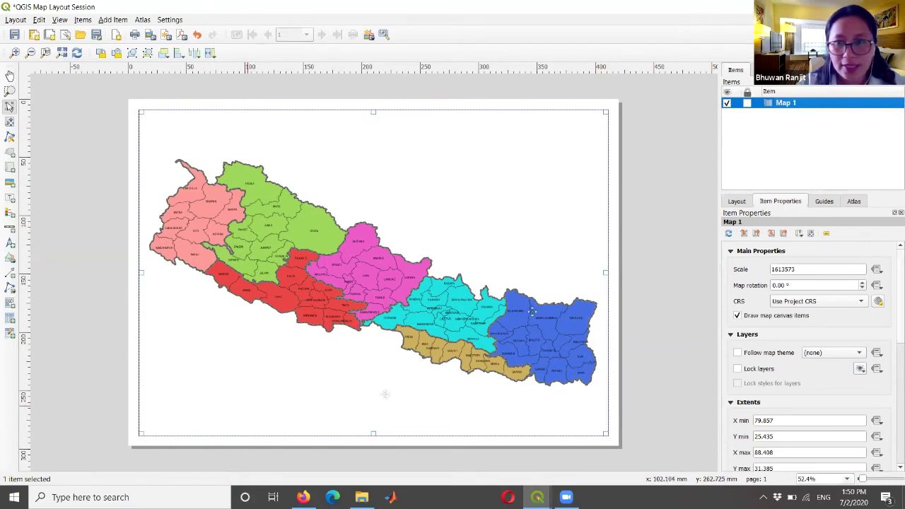
- Select Map 1 on the layout page and set its scale to 1550000
click(645, 189)
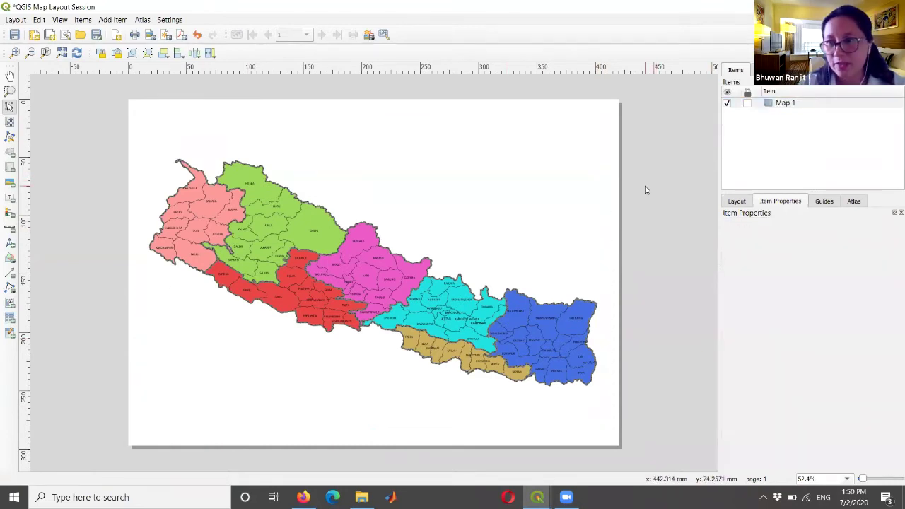
click(426, 229)
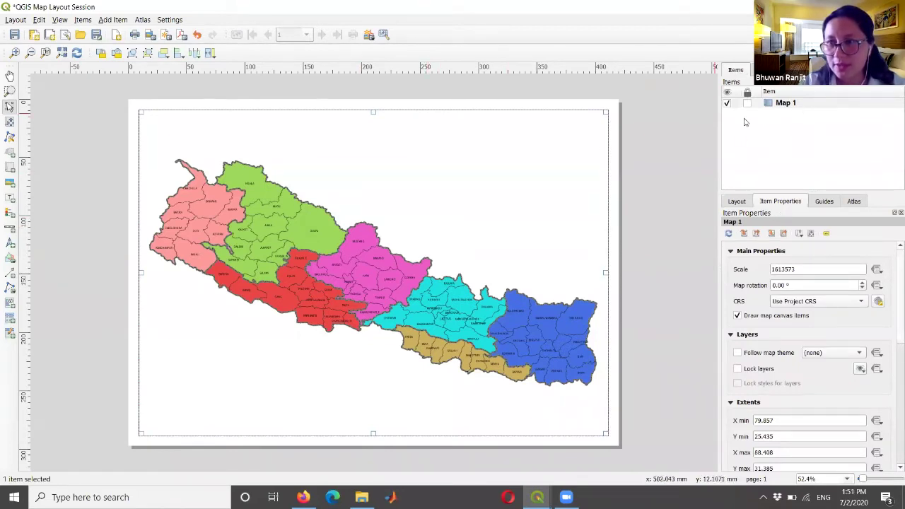
click(756, 104)
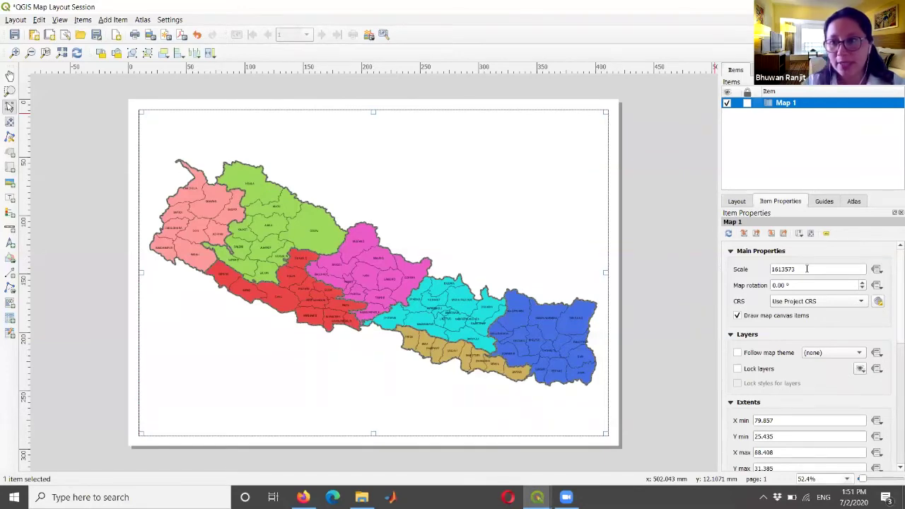
click(807, 268)
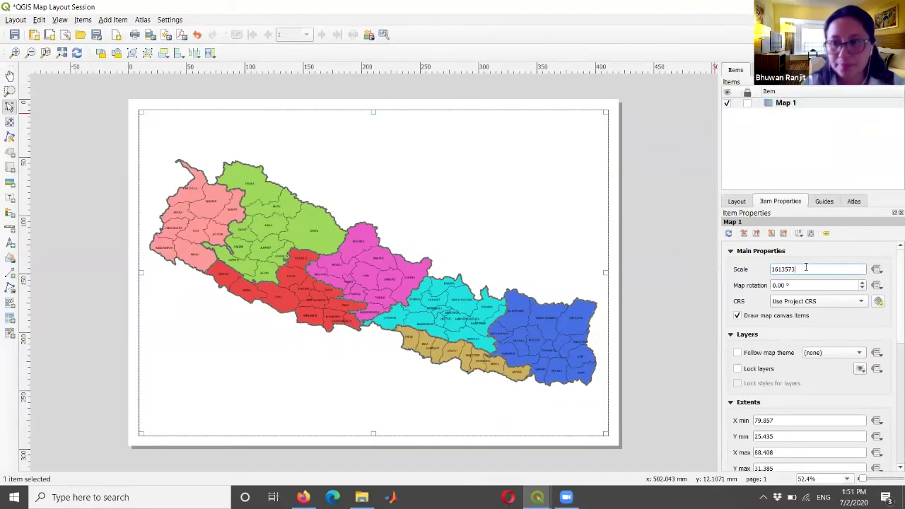
key(BackSpace)
key(BackSpace)
key(BackSpace)
key(BackSpace)
key(BackSpace)
key(BackSpace)
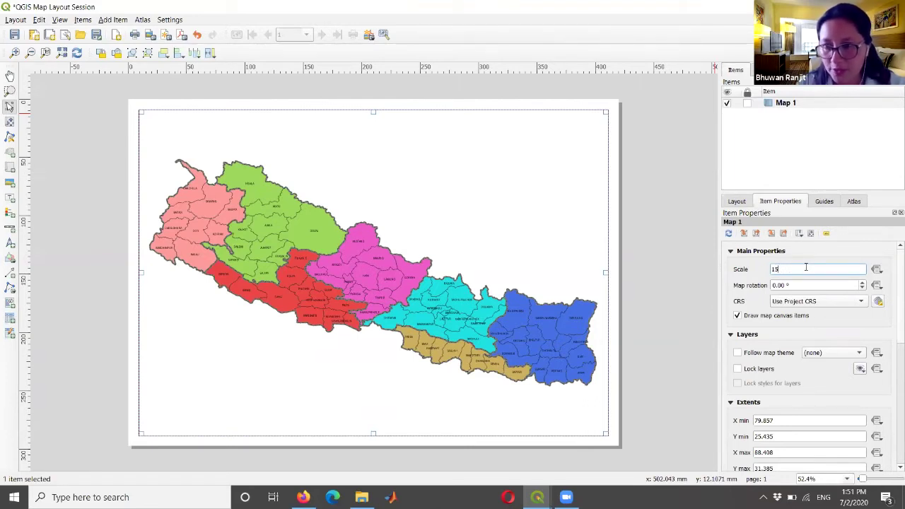
text(550000)
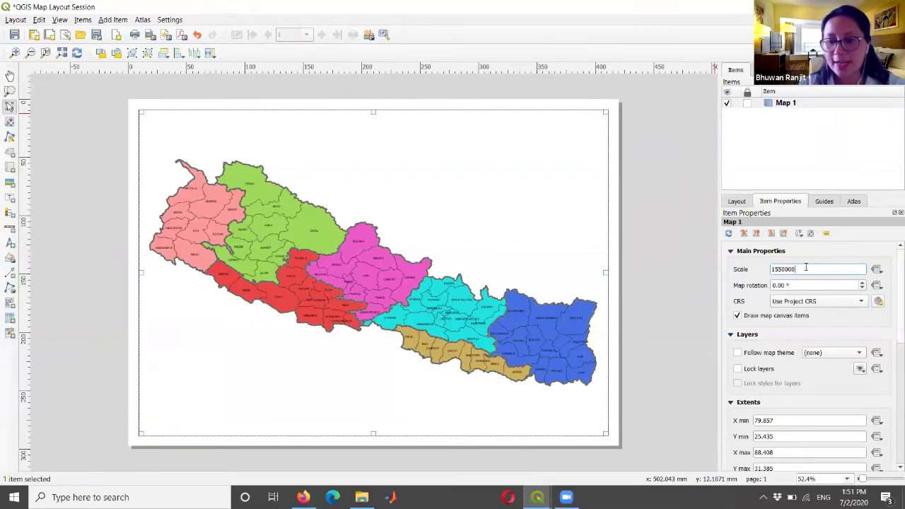
key(Return)
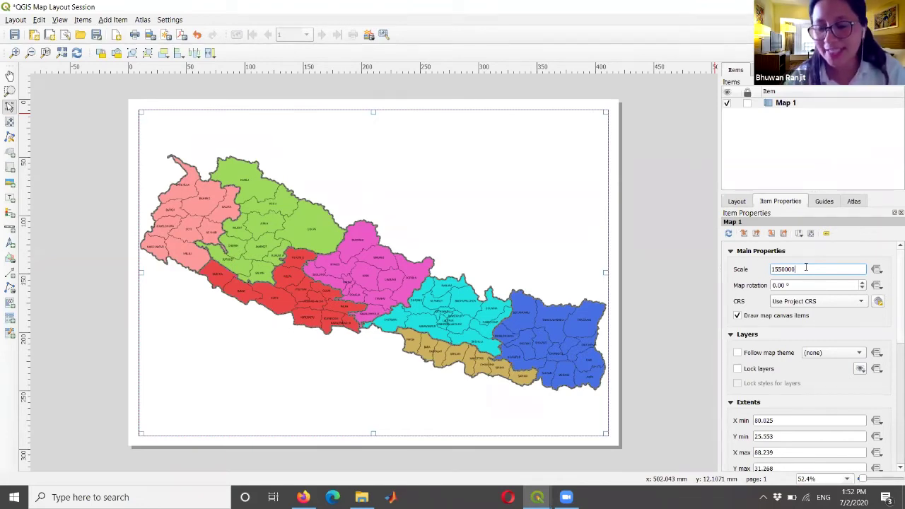
click(665, 277)
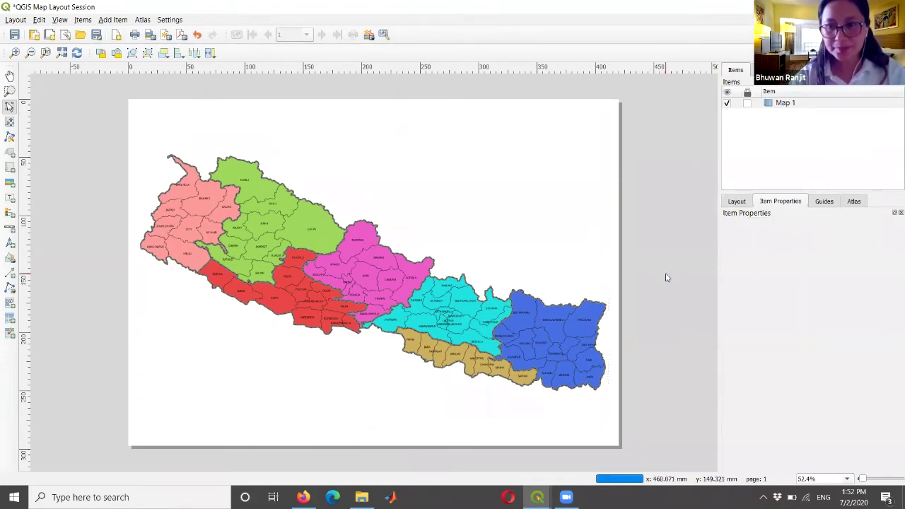
click(530, 237)
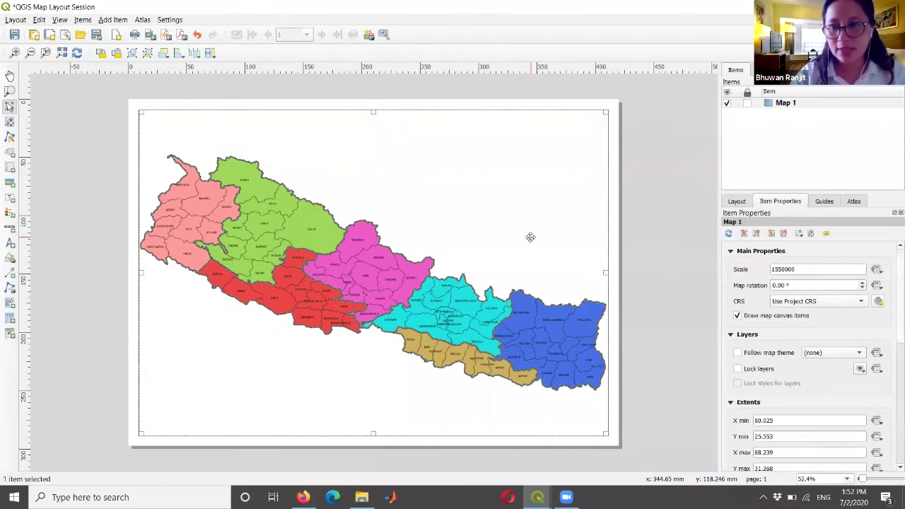
- Add a small north arrow about 5 mm wide and 8 mm high in the blank area near the page's upper-right corner
click(684, 186)
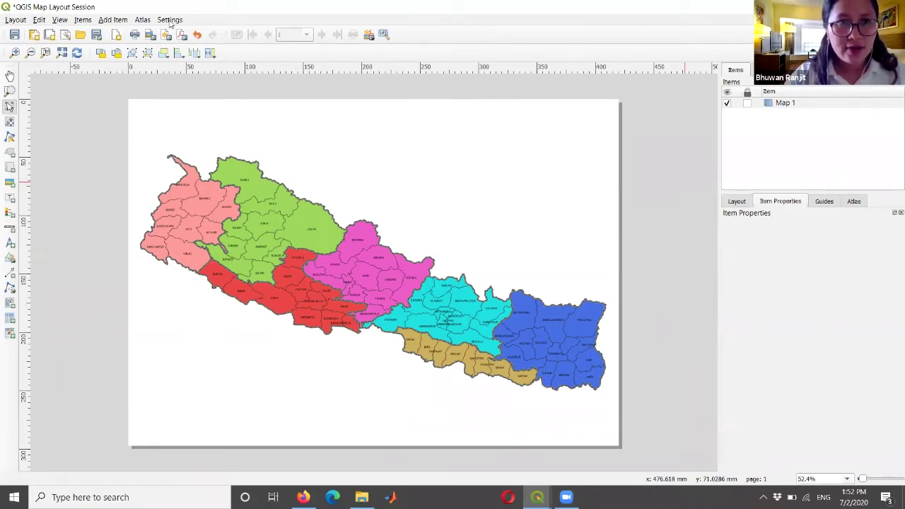
click(114, 20)
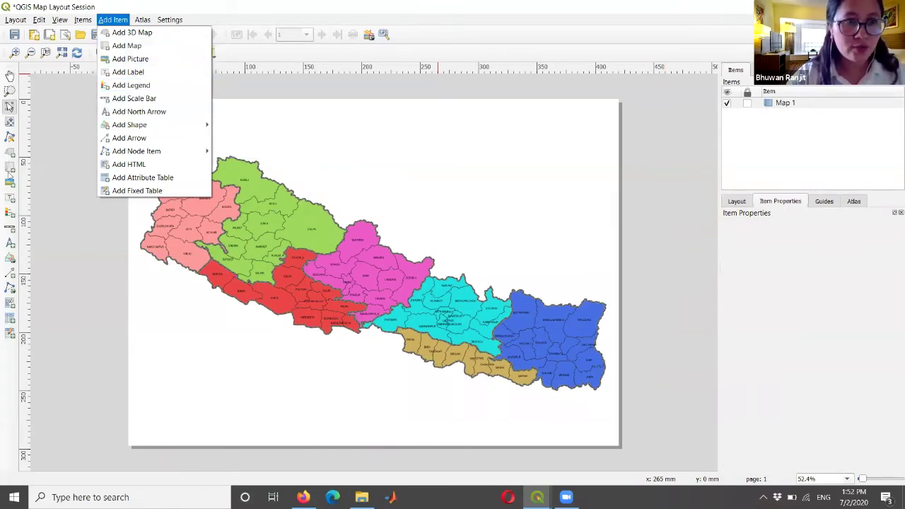
click(49, 310)
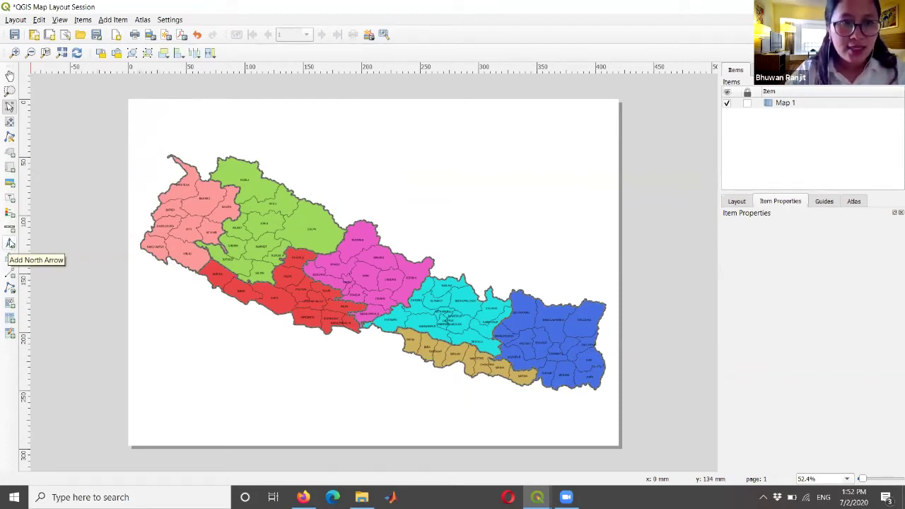
click(11, 243)
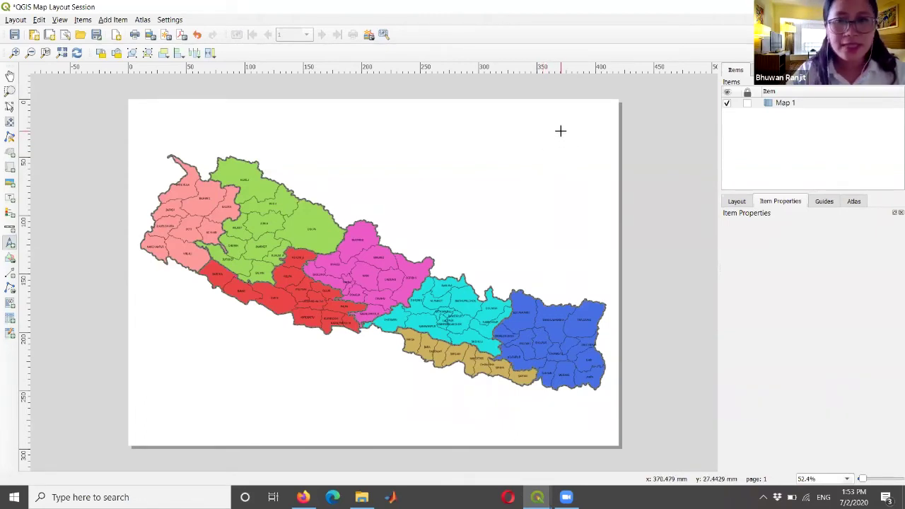
mouse_move(564, 128)
mouse_down()
mouse_move(579, 163)
mouse_move(568, 138)
mouse_up()
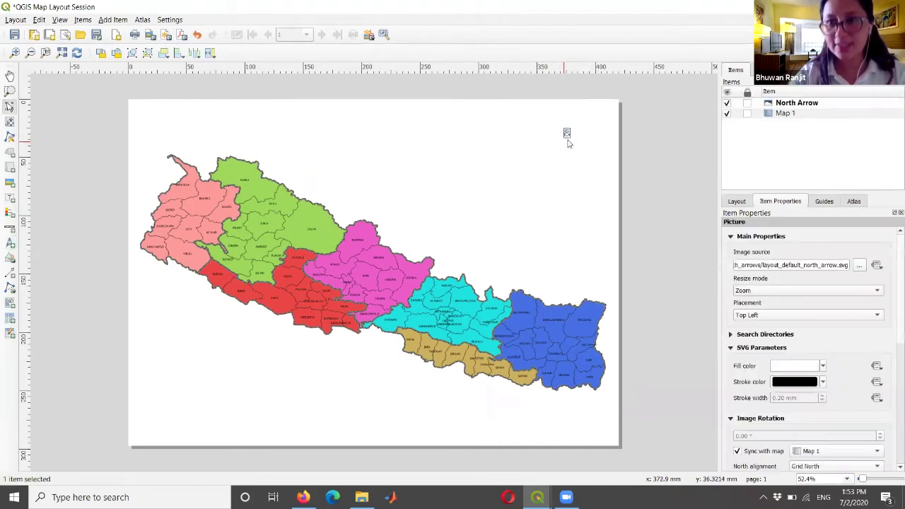
- View the north arrow at 100% zoom and compare its item properties with those of Map 1
click(46, 53)
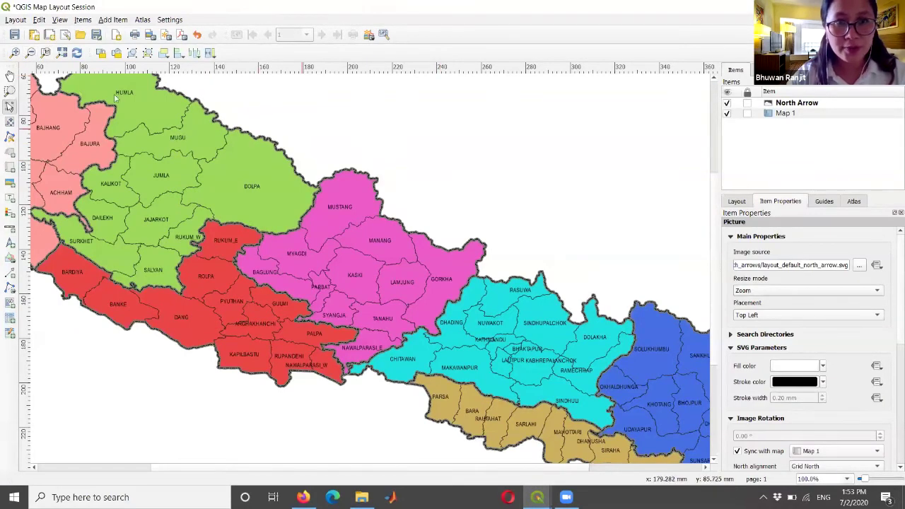
click(9, 76)
drag(418, 167, 507, 230)
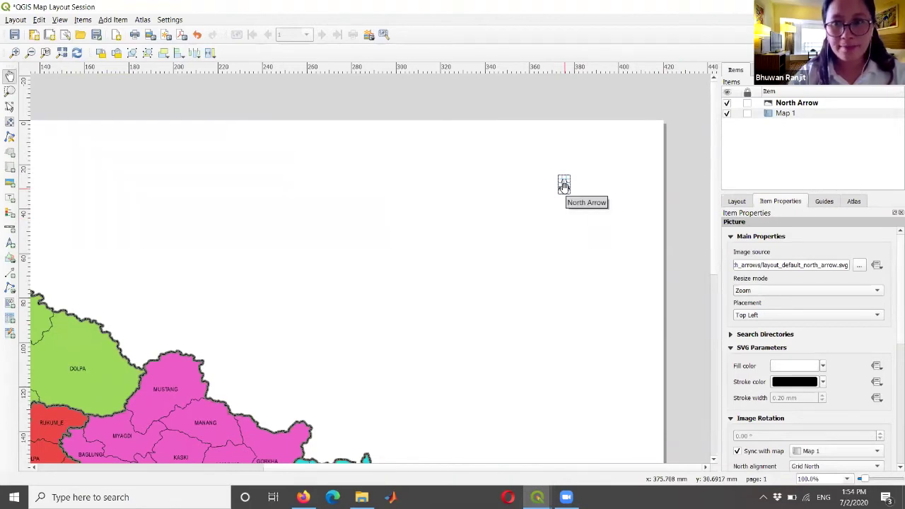
click(759, 104)
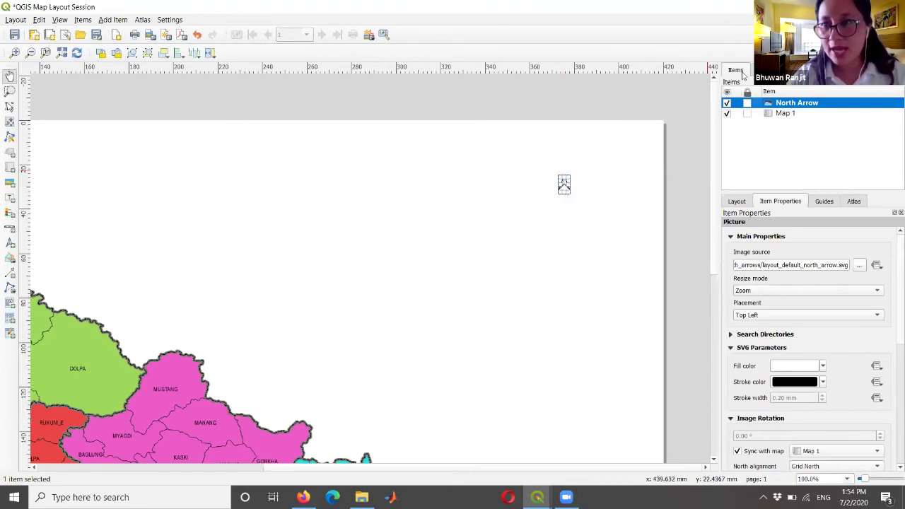
click(756, 115)
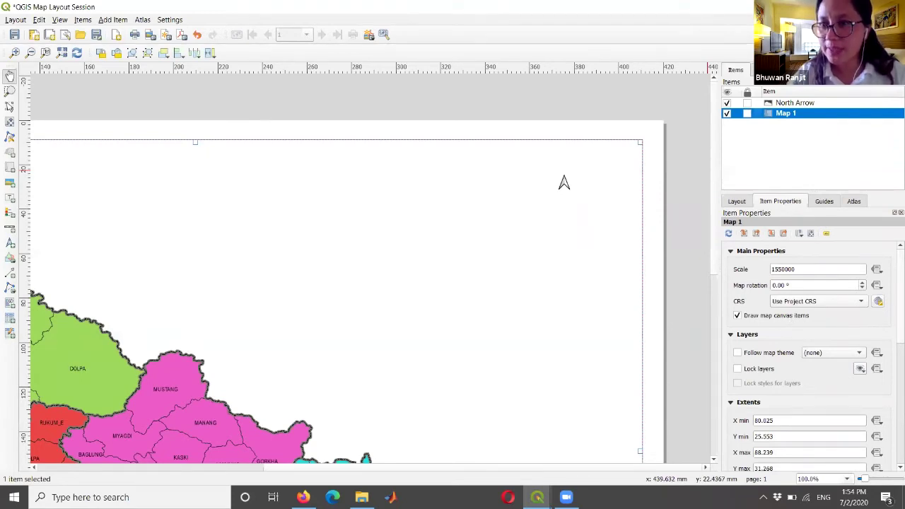
click(756, 104)
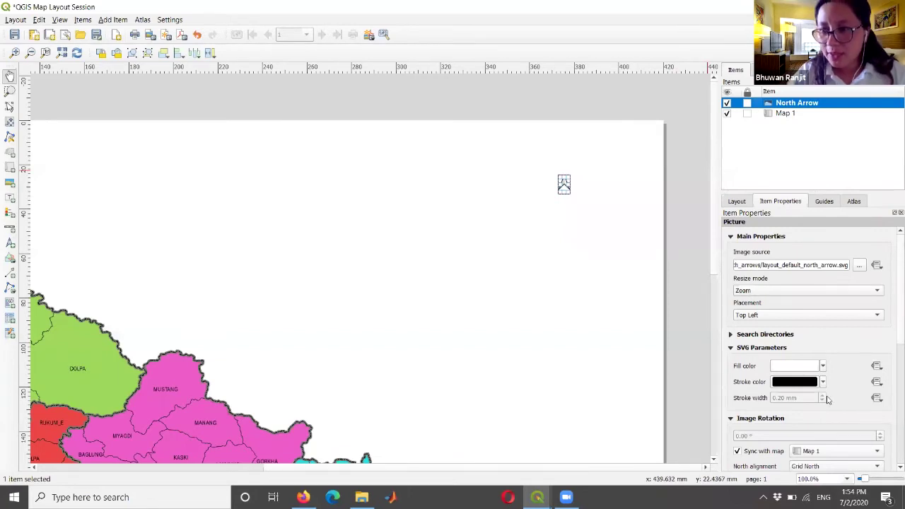
- Examine the north arrow's image source, placement, SVG parameters and image rotation settings, including the stroke colour choices
scroll(892, 318, down, 2)
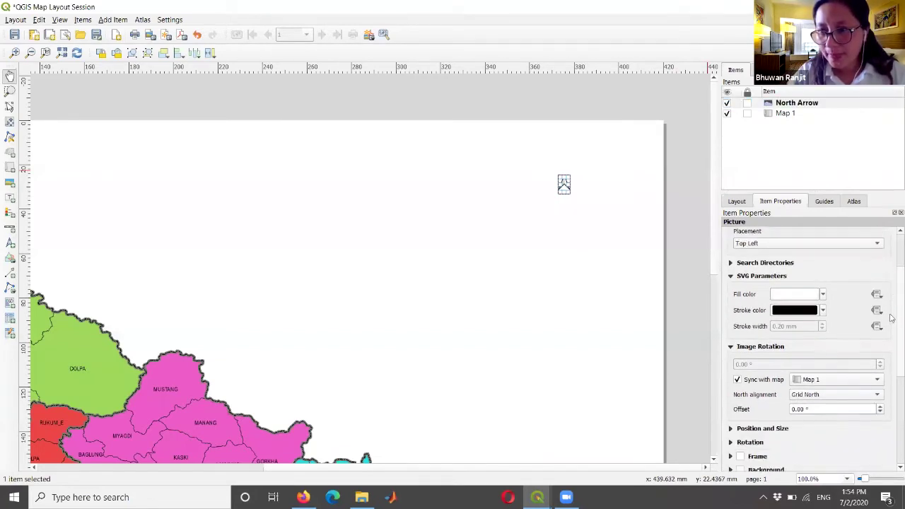
scroll(892, 318, down, 5)
scroll(892, 337, up, 4)
scroll(891, 337, up, 3)
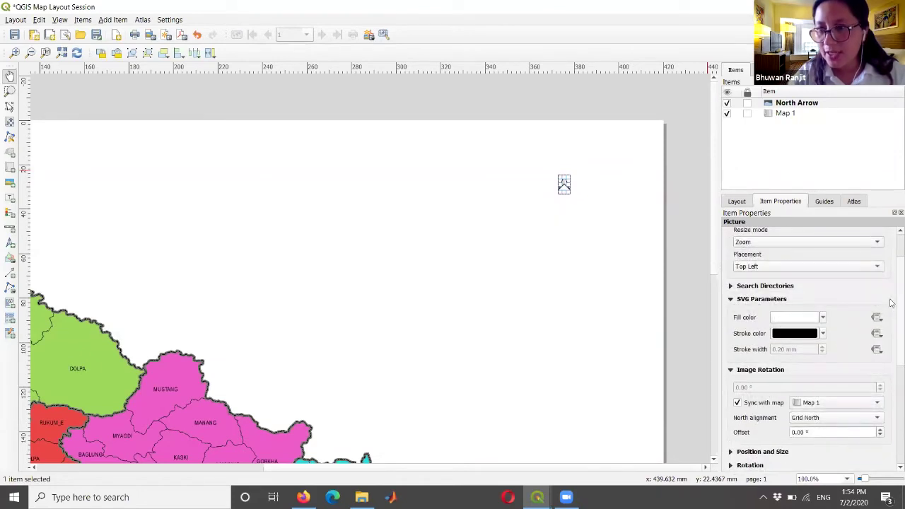
click(821, 333)
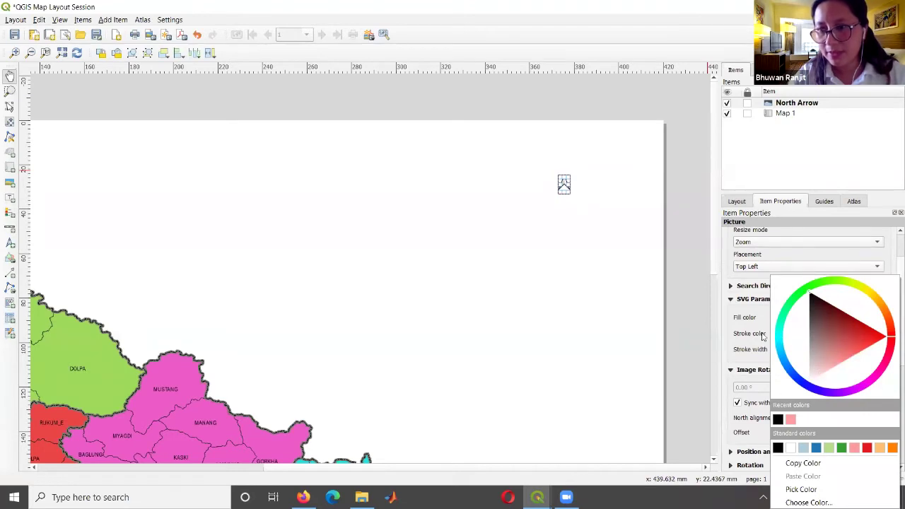
click(727, 278)
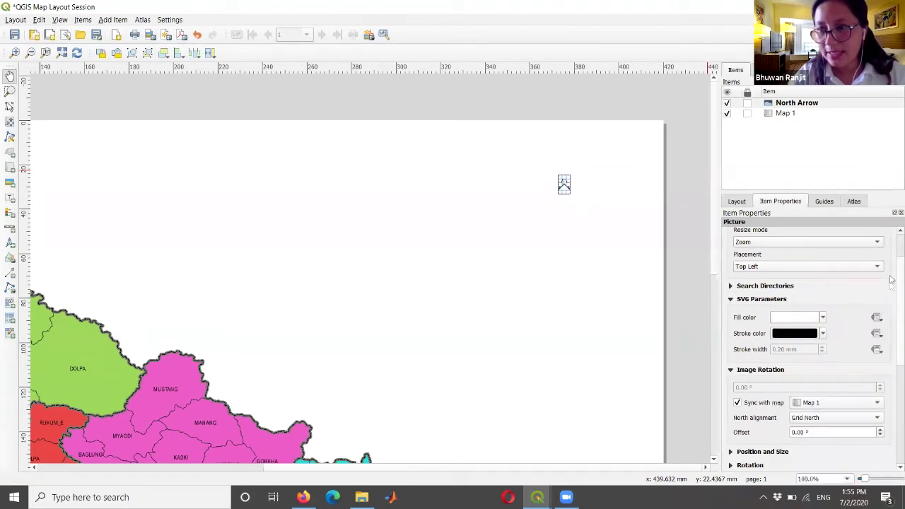
scroll(892, 272, up, 2)
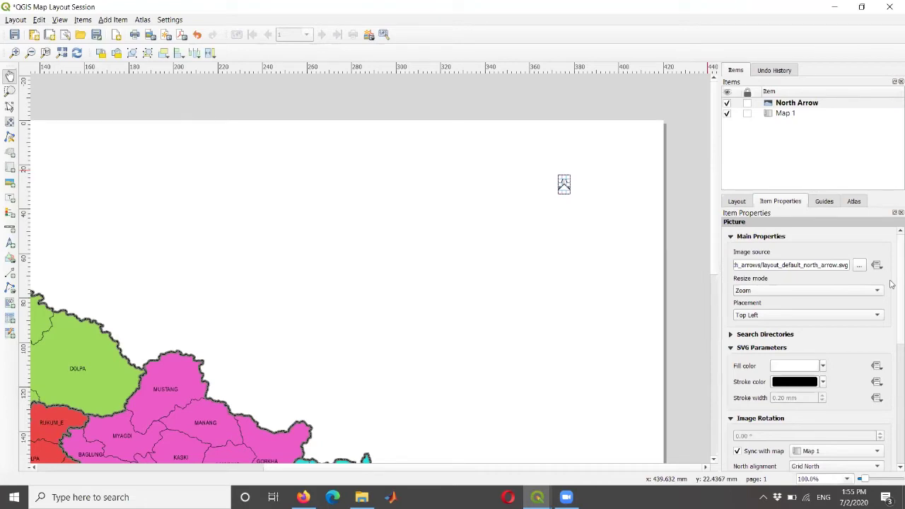
scroll(890, 302, down, 2)
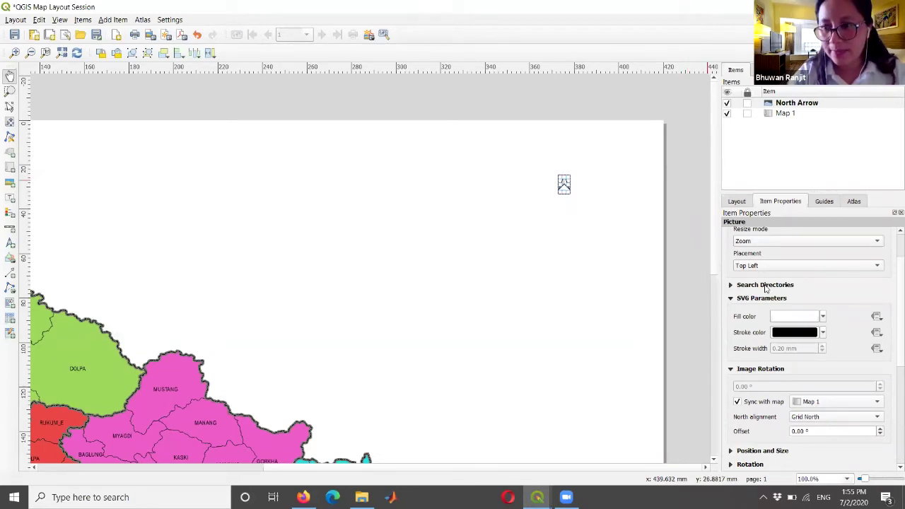
- Browse the north arrow's SVG search directories, try the balance-scales symbol, and restore the arrowhead symbol
click(766, 285)
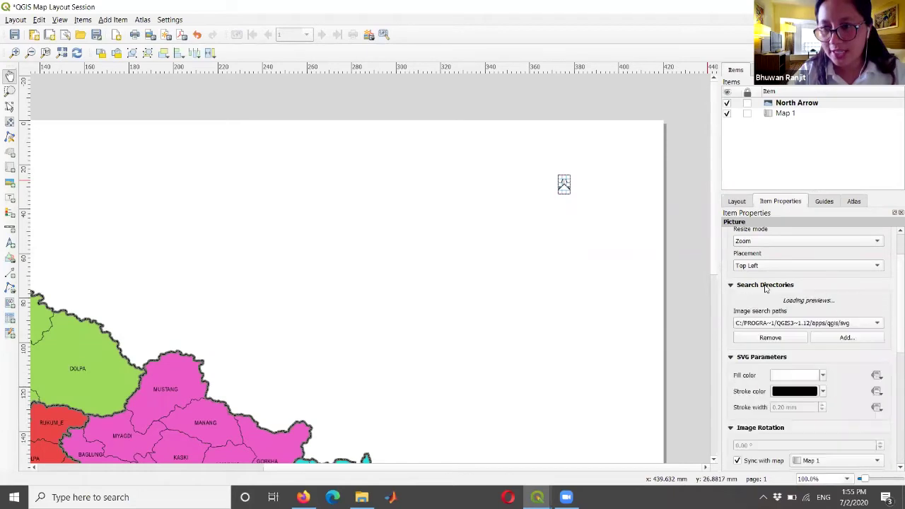
click(809, 324)
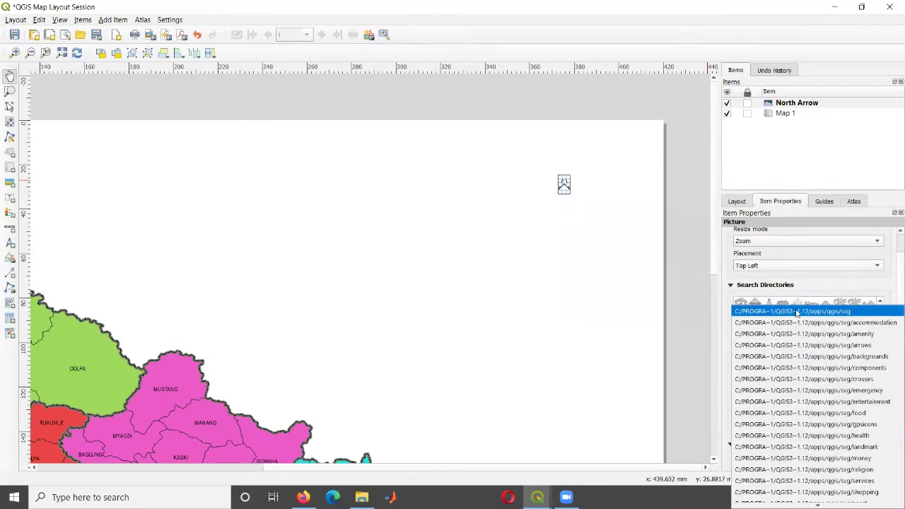
click(830, 293)
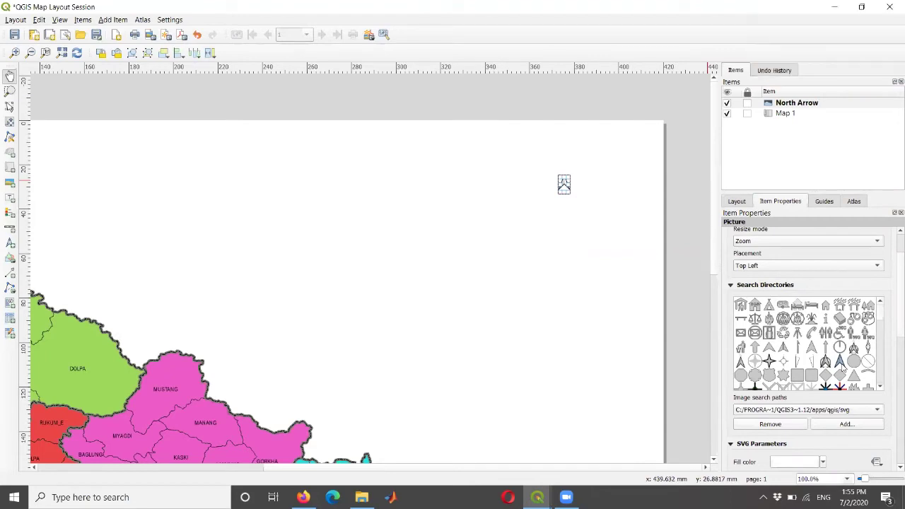
click(830, 425)
click(437, 23)
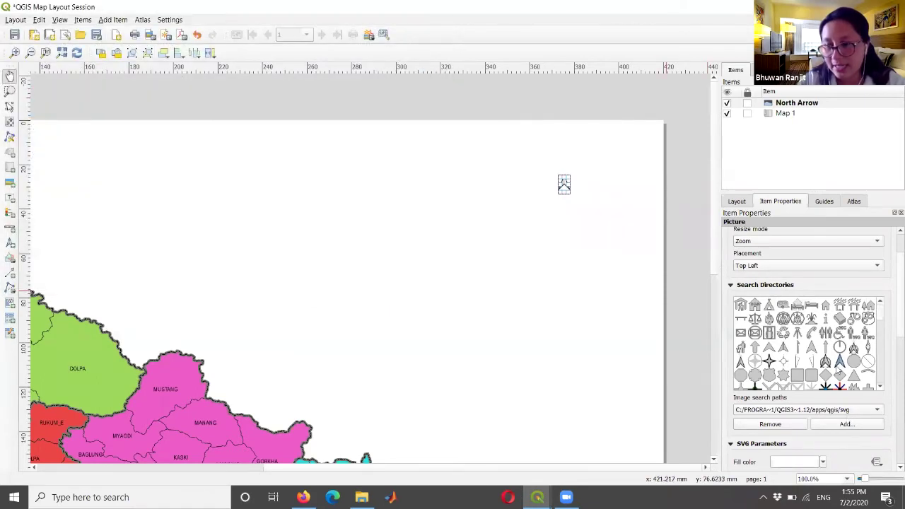
click(754, 319)
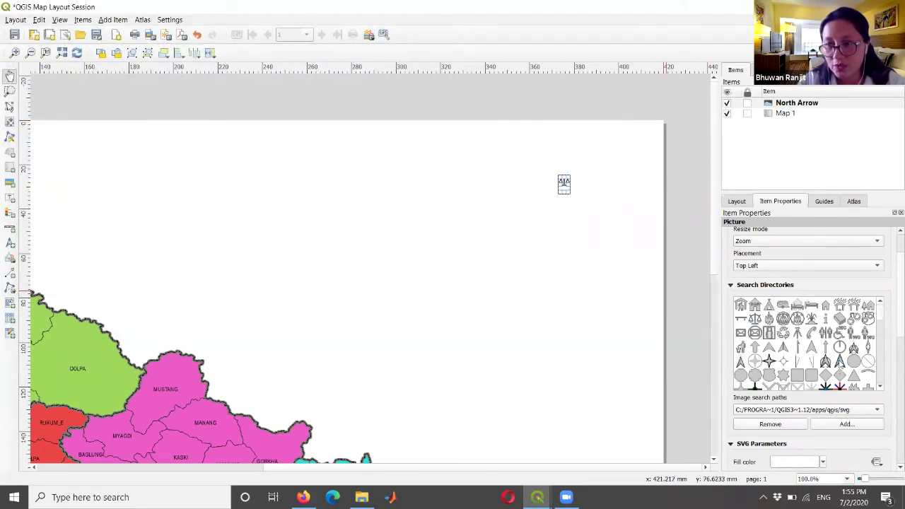
click(839, 362)
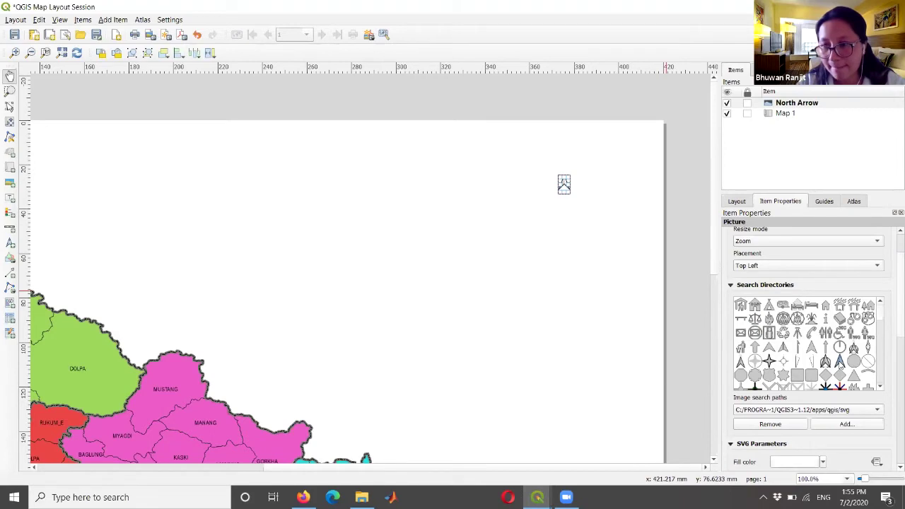
- Select Map 1, fit the full page in view, and hide the north arrow and show it again
click(756, 116)
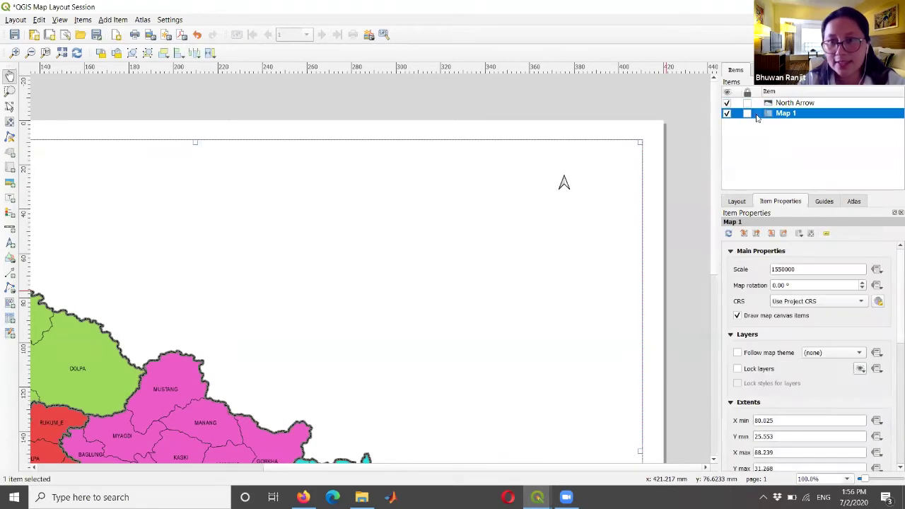
click(691, 104)
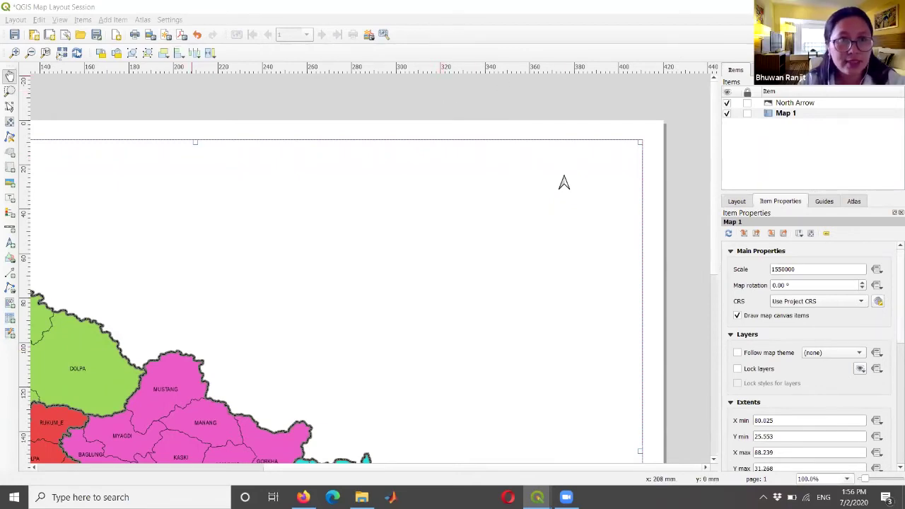
click(61, 53)
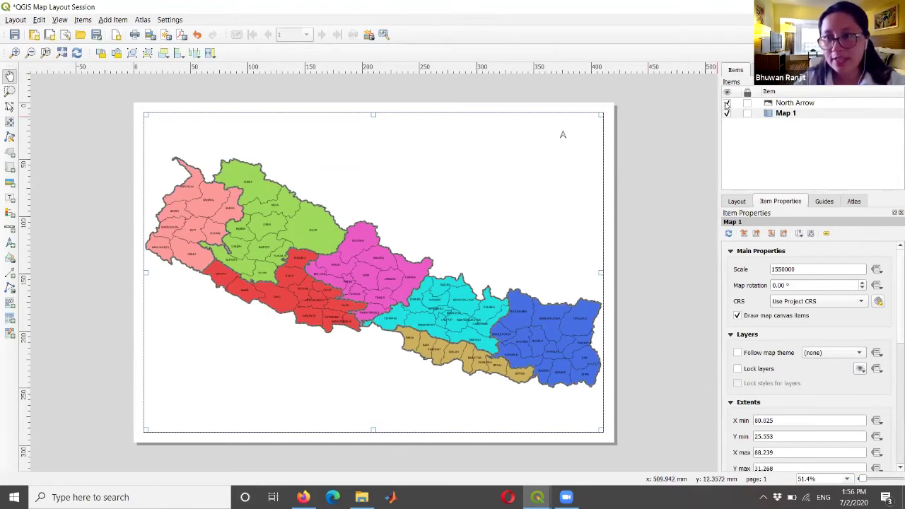
click(726, 104)
click(726, 103)
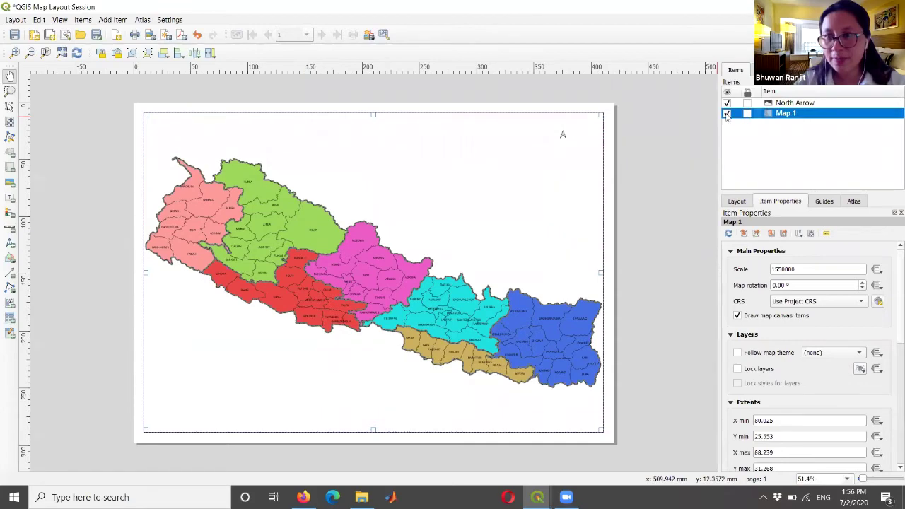
- Hide Map 1 and the north arrow one at a time and show each again on the page
click(727, 114)
click(727, 114)
click(726, 104)
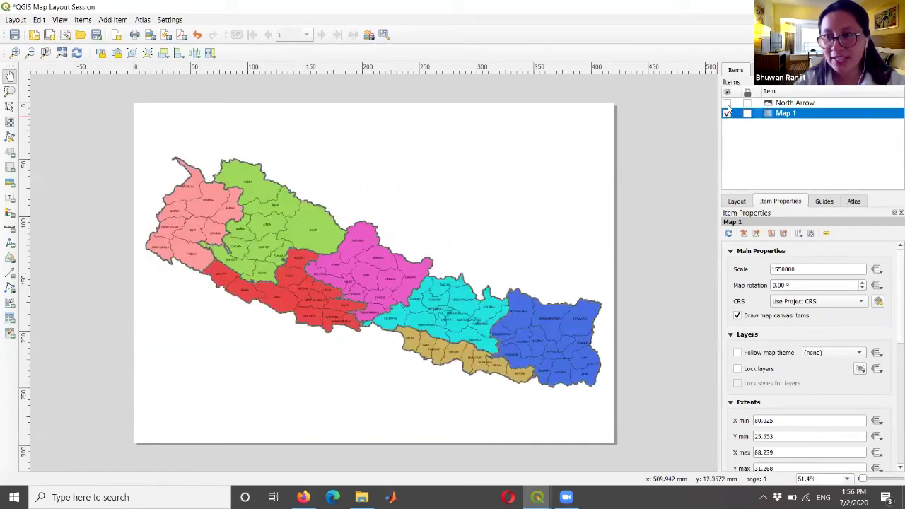
click(726, 104)
click(726, 113)
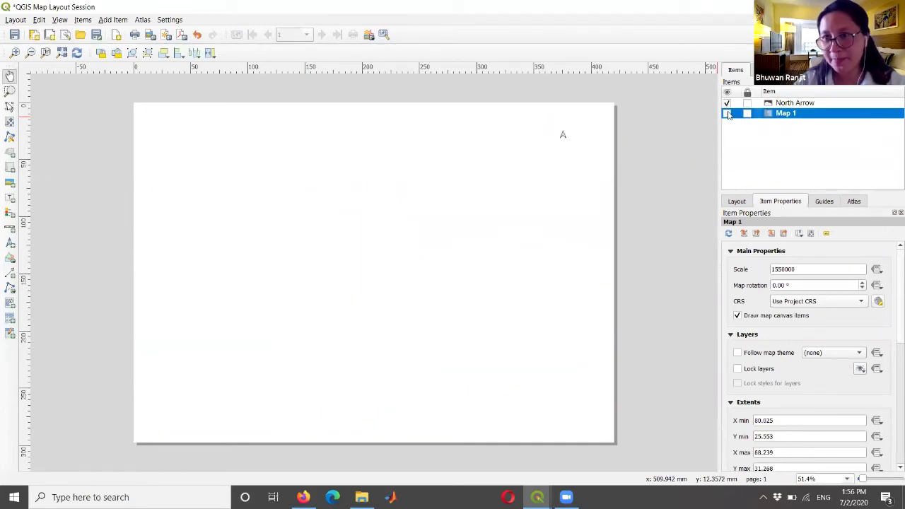
key(space)
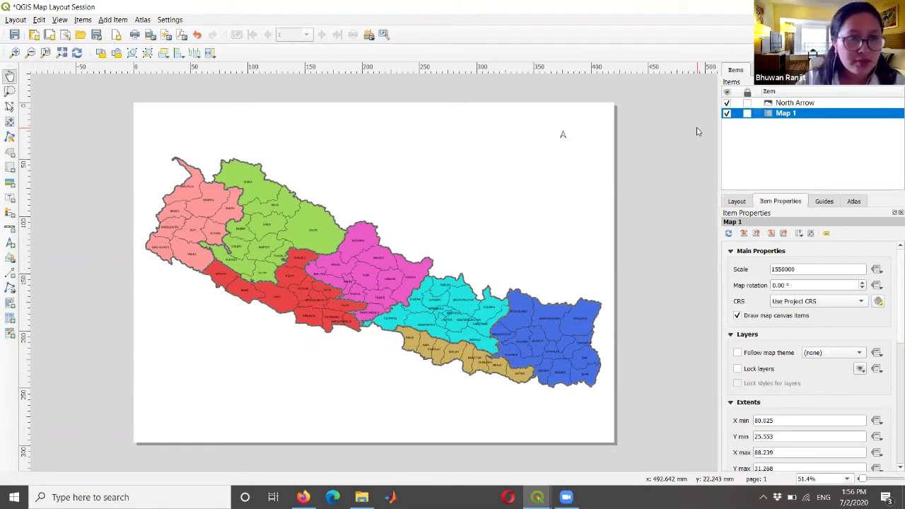
- Add a small picture frame in the page's lower-left corner, below the map
click(10, 182)
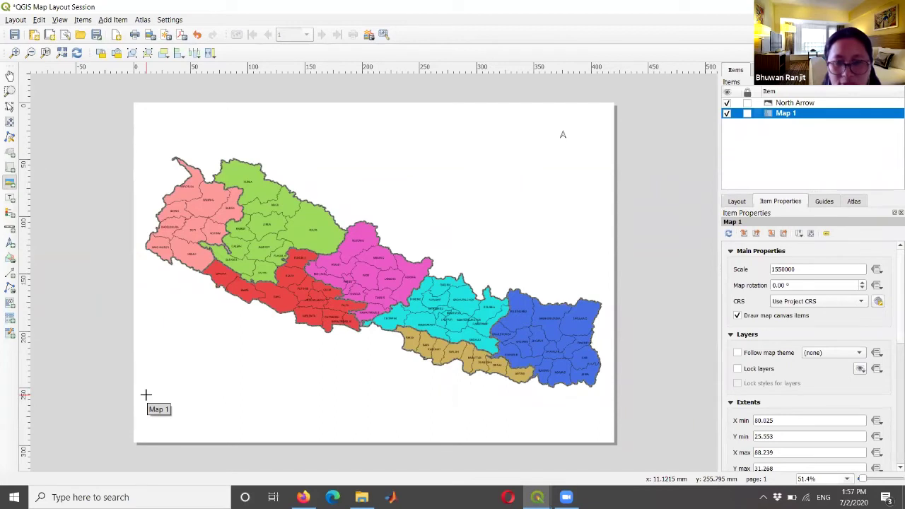
drag(145, 395, 144, 395)
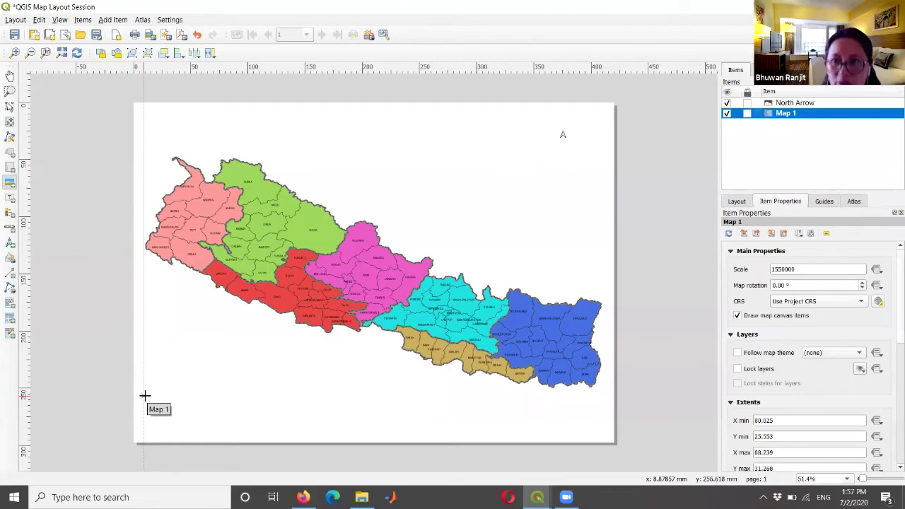
drag(144, 395, 184, 429)
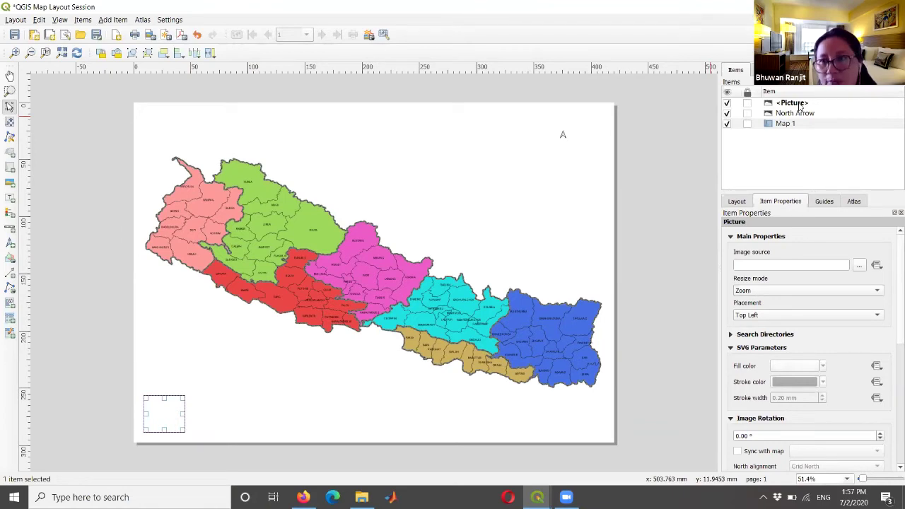
- Compare the item properties of the new picture, the north arrow and Map 1, returning to the picture's properties
click(758, 104)
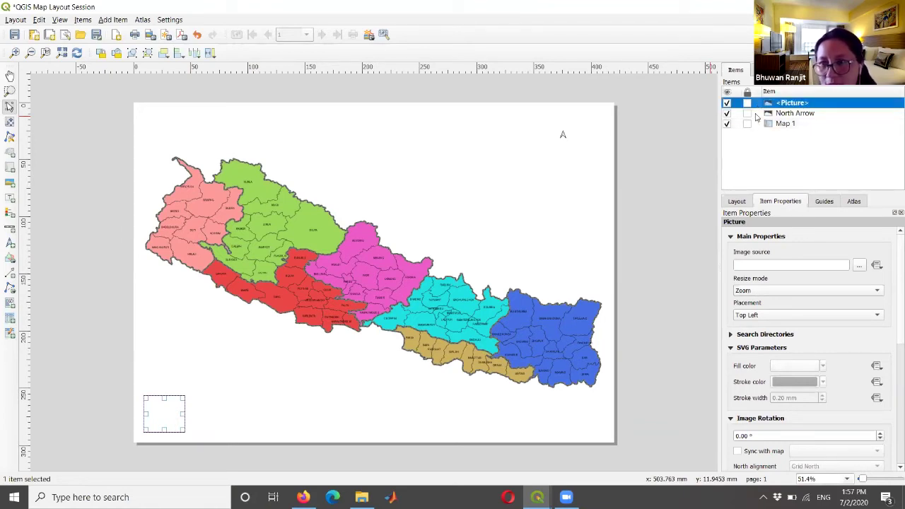
click(756, 115)
click(758, 124)
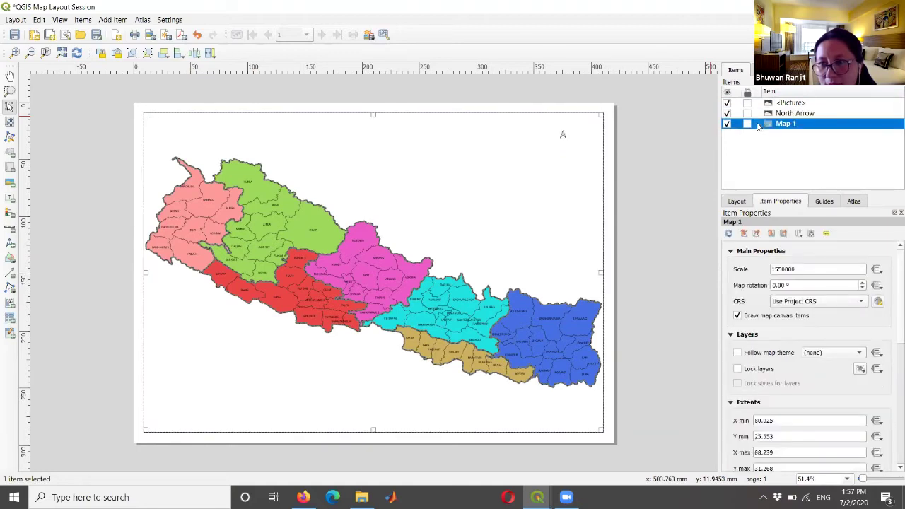
click(758, 104)
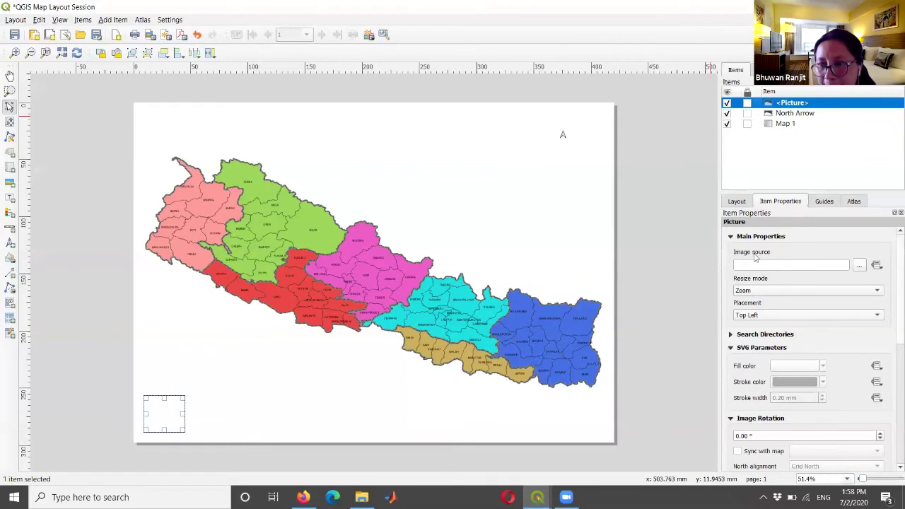
click(859, 265)
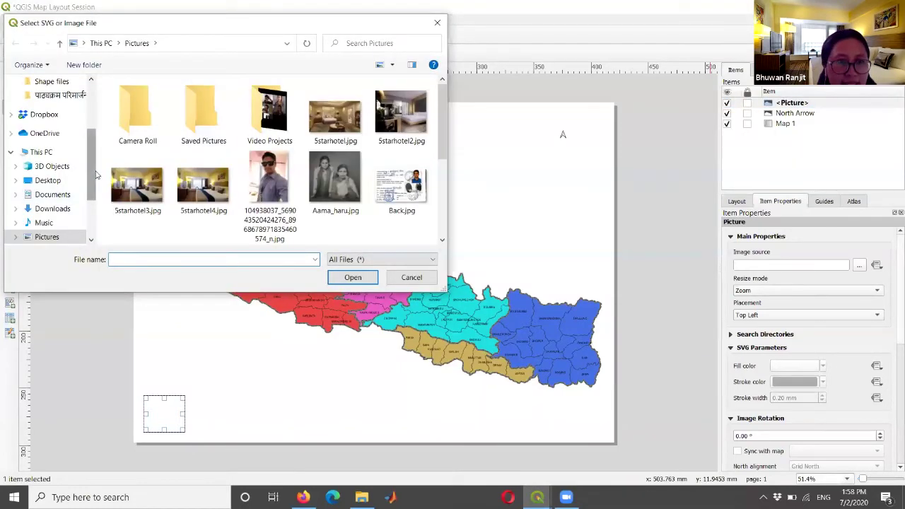
scroll(64, 207, down, 3)
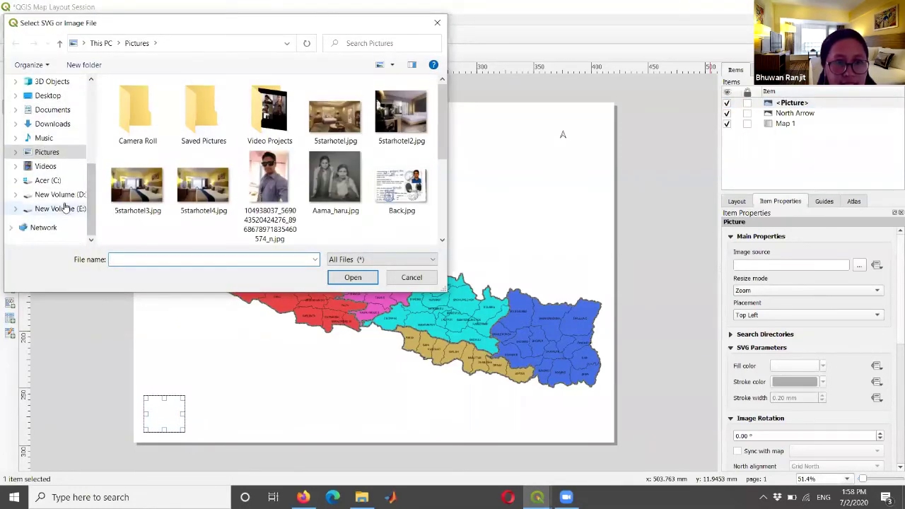
click(64, 208)
double_click(148, 140)
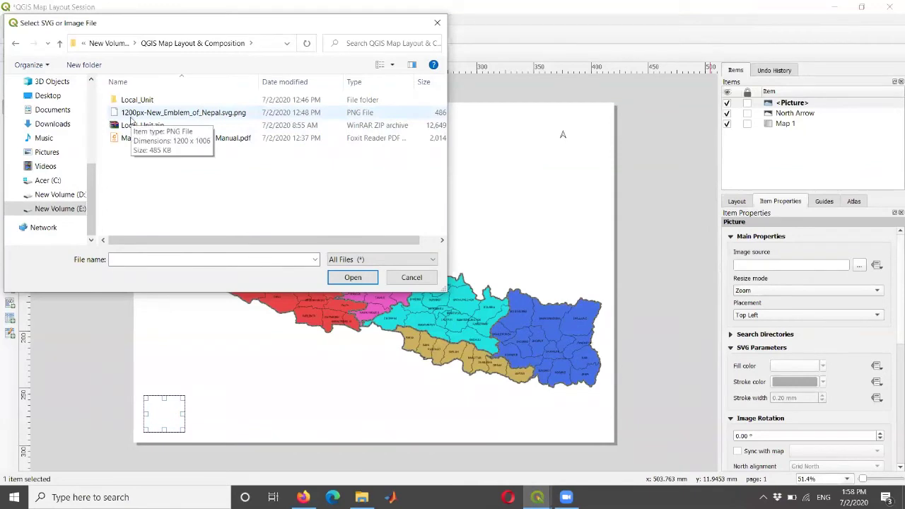
click(130, 118)
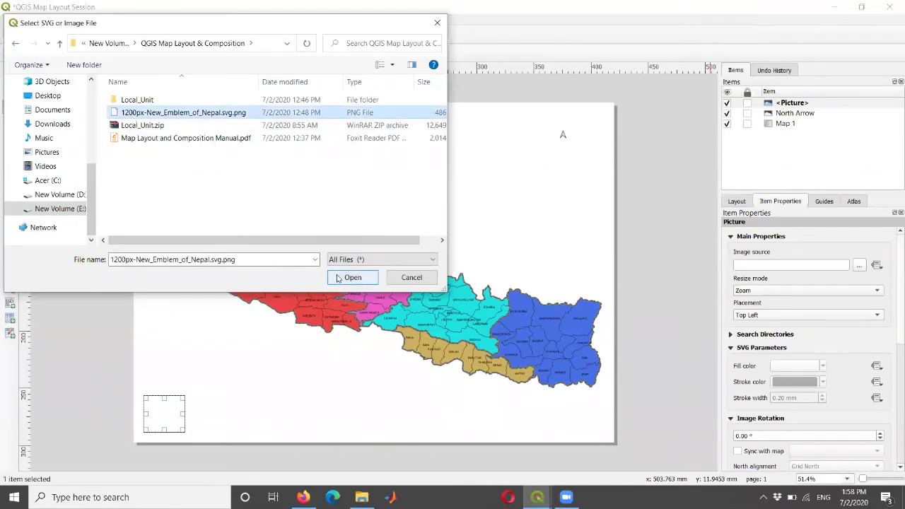
click(437, 24)
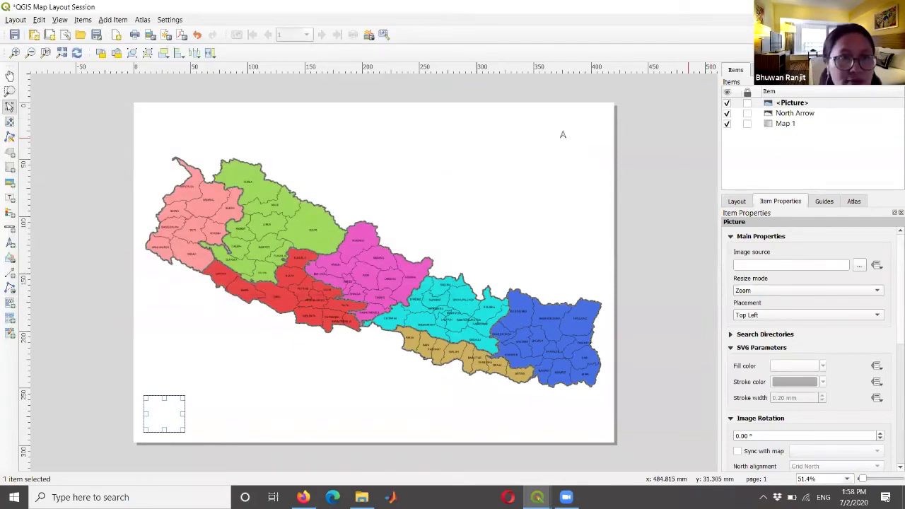
- Examine the item alignment and distribution commands and the list of available layout panels
click(81, 19)
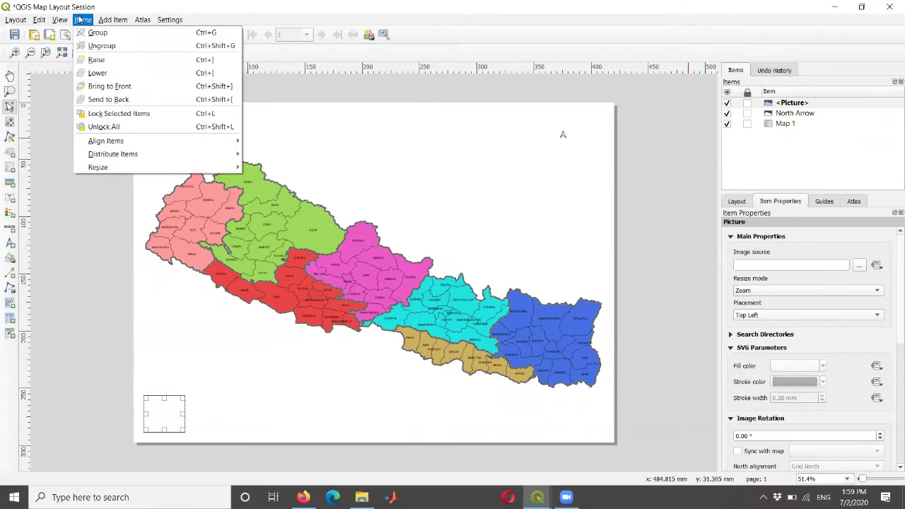
click(143, 20)
click(83, 20)
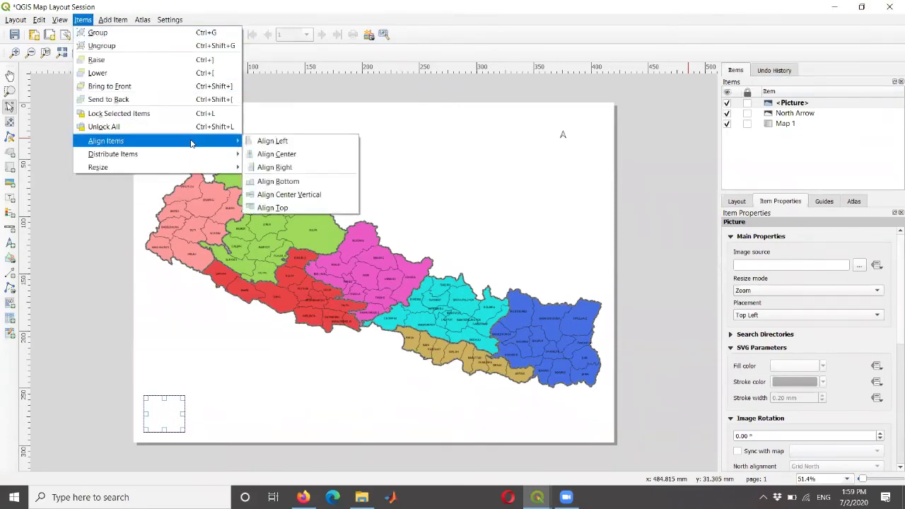
mouse_move(211, 157)
click(60, 20)
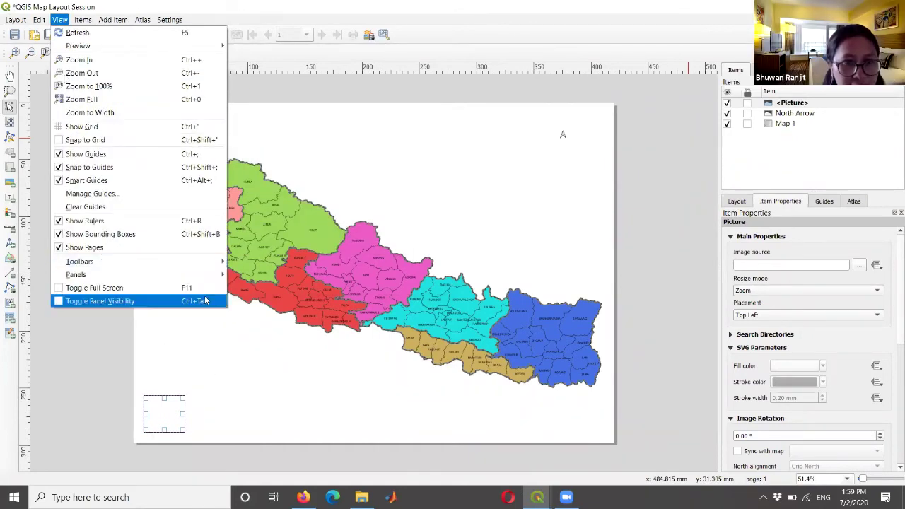
mouse_move(204, 279)
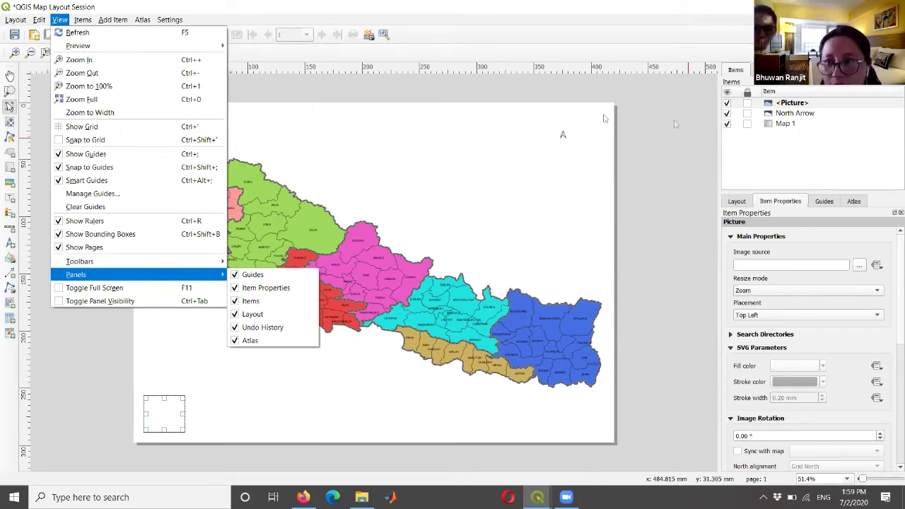
click(639, 147)
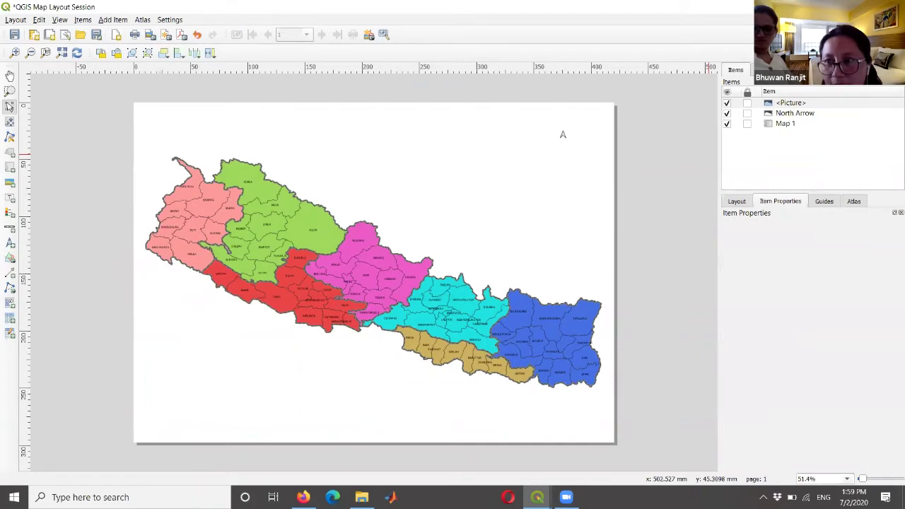
- Close the Items panel, turn it back on, and bring it in front of the Undo History
click(773, 70)
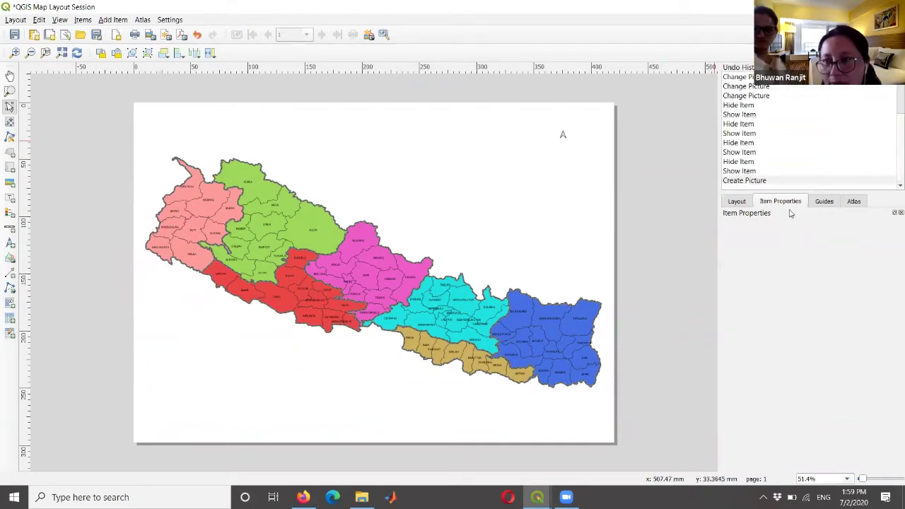
click(80, 20)
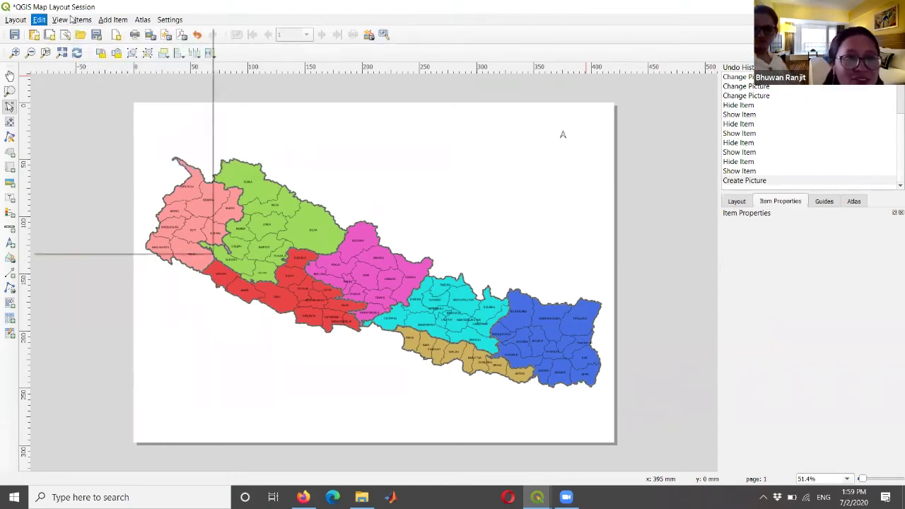
mouse_move(63, 22)
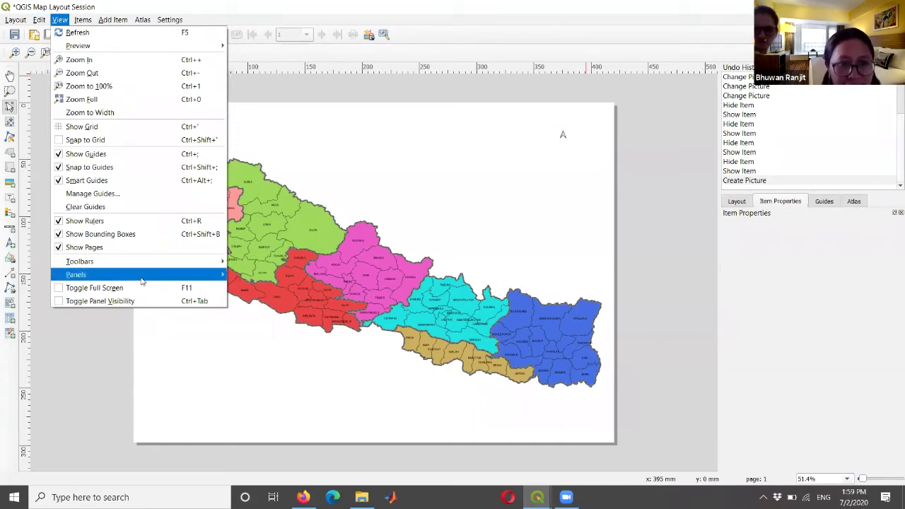
mouse_move(141, 280)
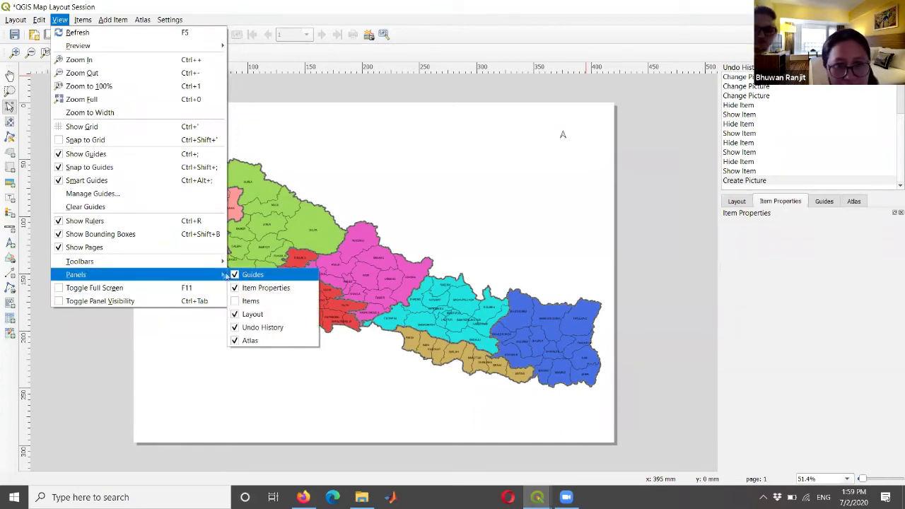
click(250, 301)
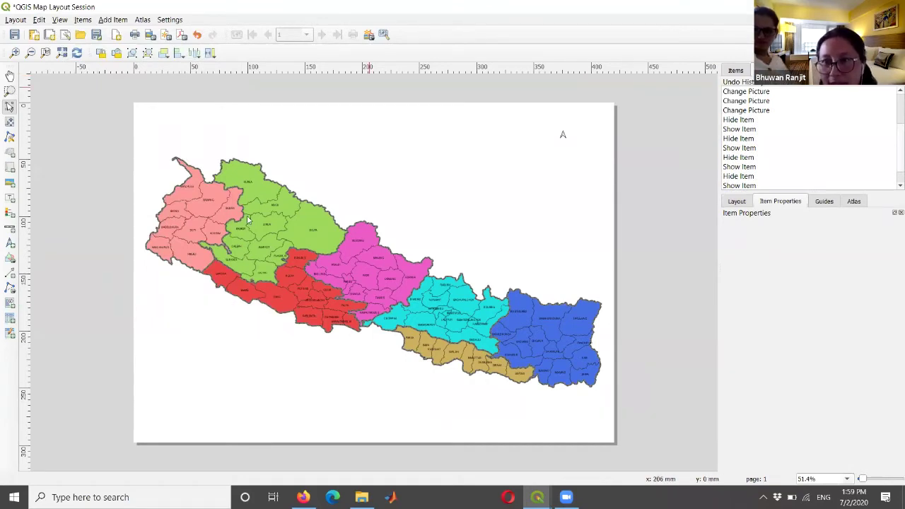
click(735, 69)
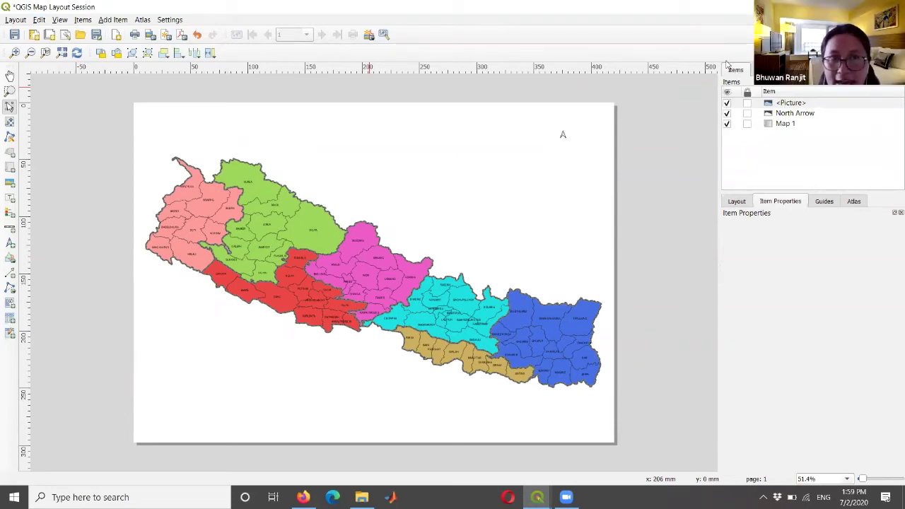
- Check which toolbars and panels are enabled in the layout window
click(59, 19)
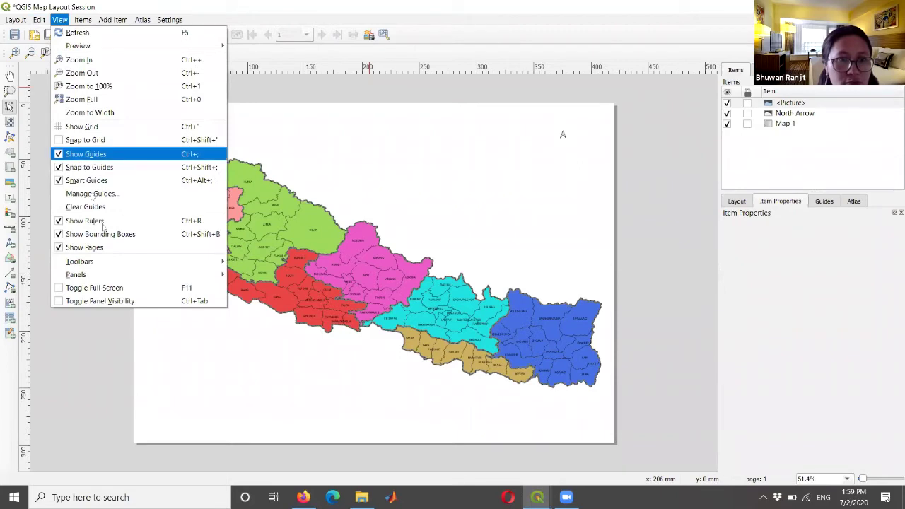
mouse_move(165, 263)
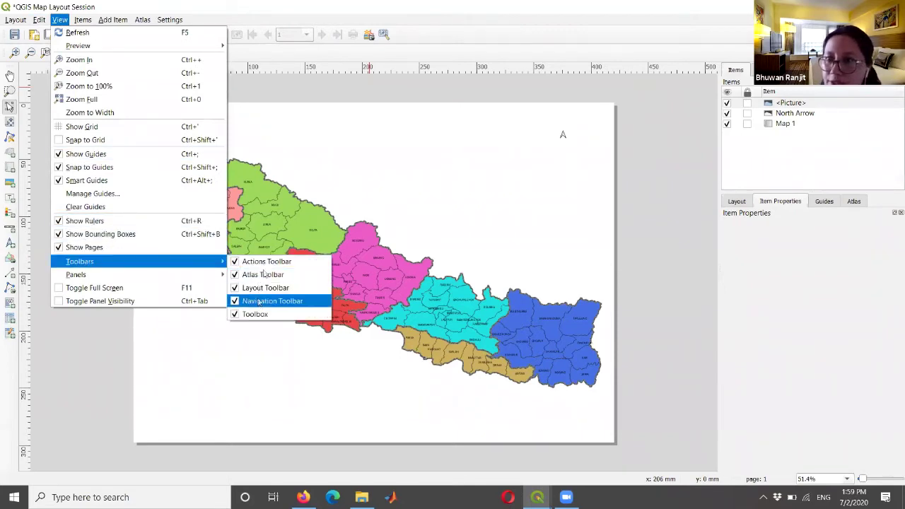
mouse_move(122, 277)
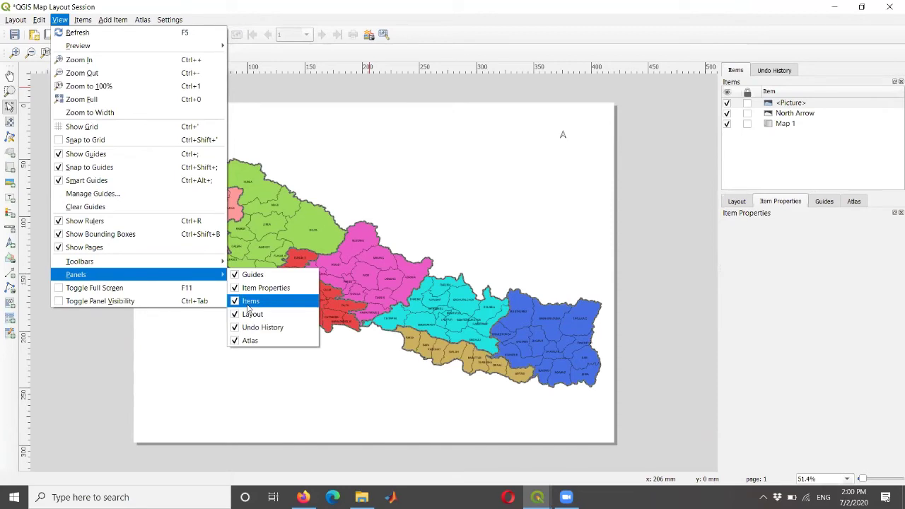
click(660, 170)
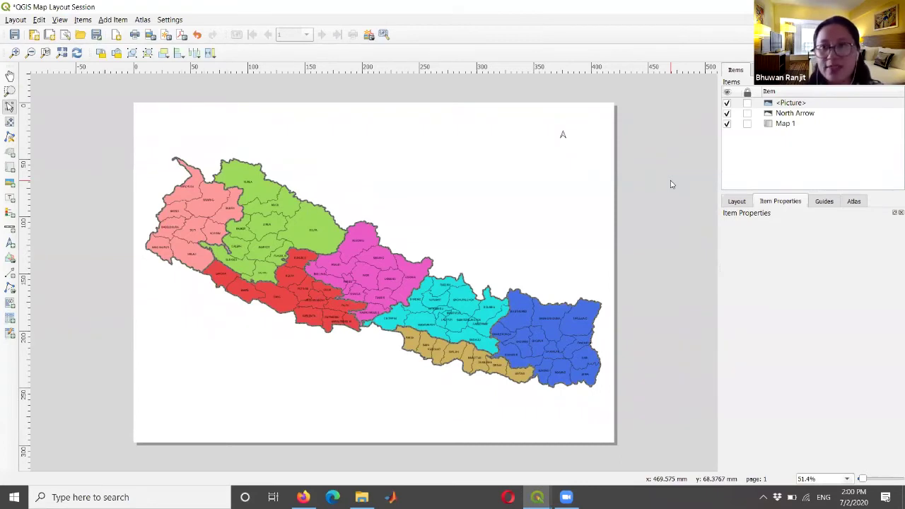
- Set the picture item's image source to 1200px-New_Emblem_of_Nepal.svg.png from the QGIS Map Layout & Composition folder on drive E
click(755, 105)
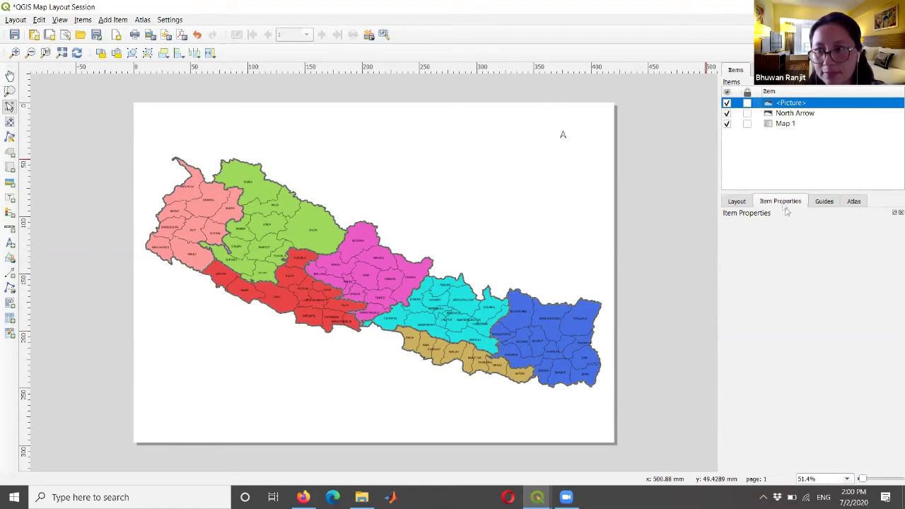
click(772, 103)
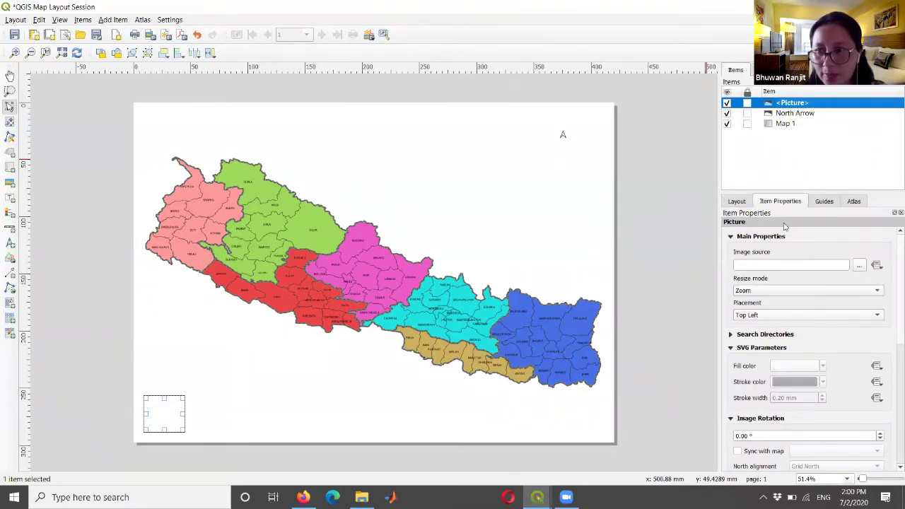
click(859, 267)
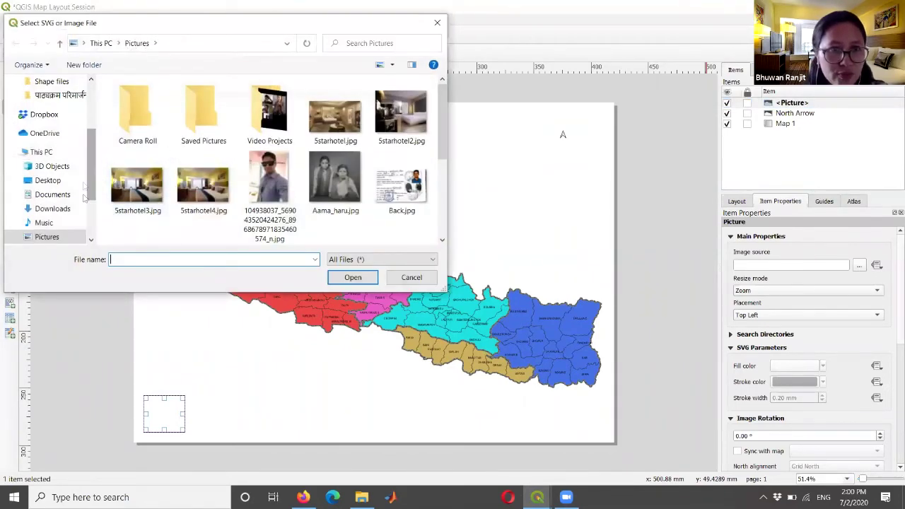
drag(90, 176, 90, 223)
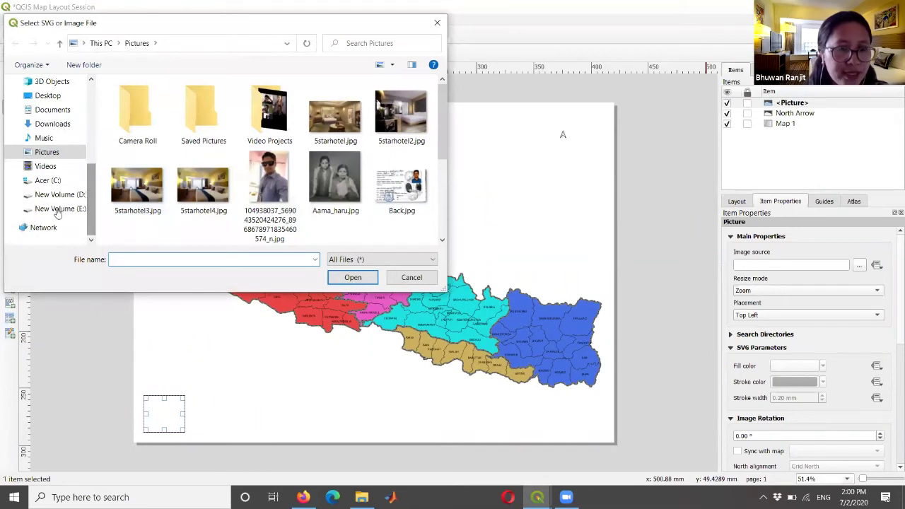
click(60, 209)
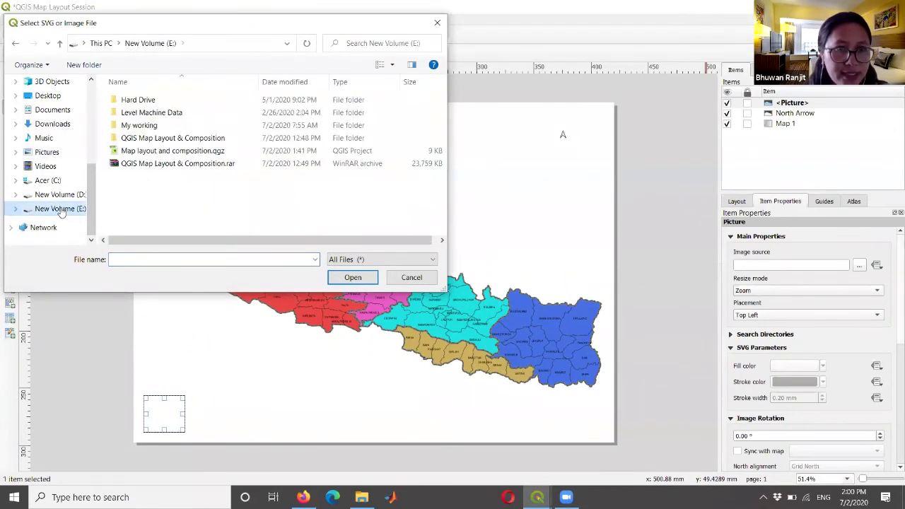
double_click(148, 139)
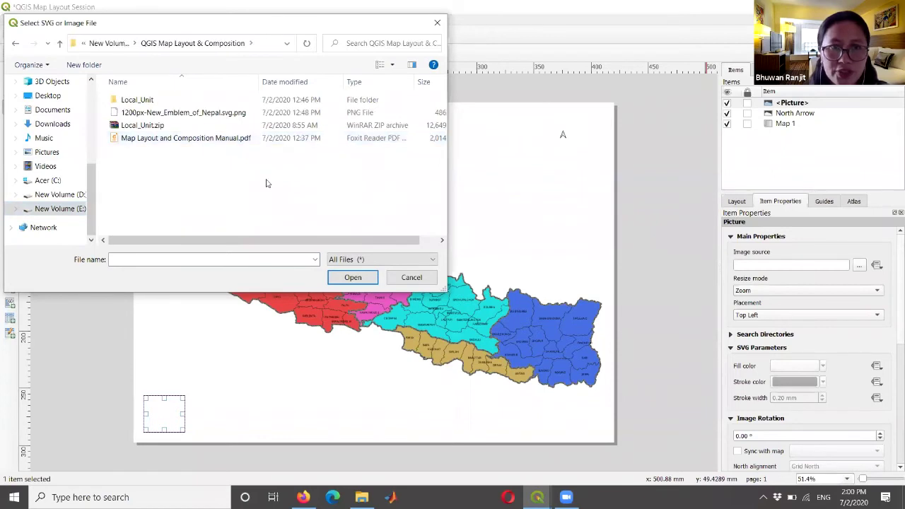
click(152, 115)
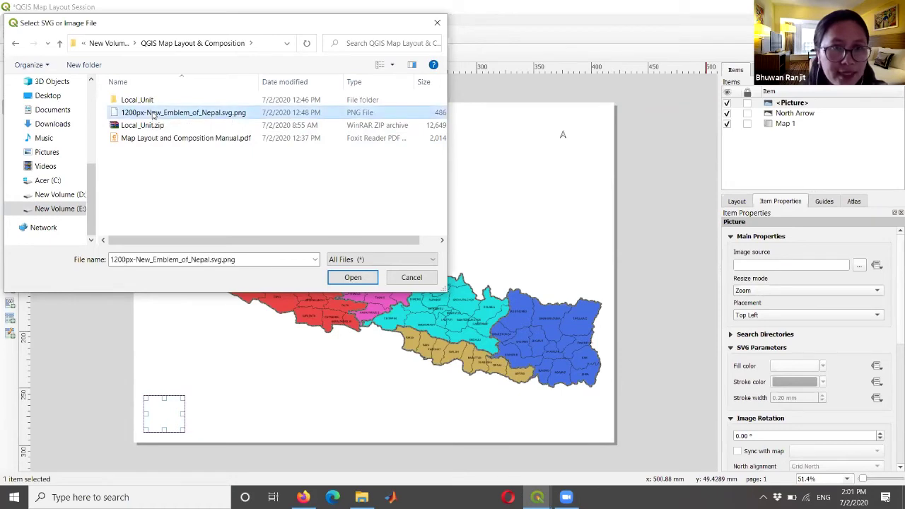
click(352, 277)
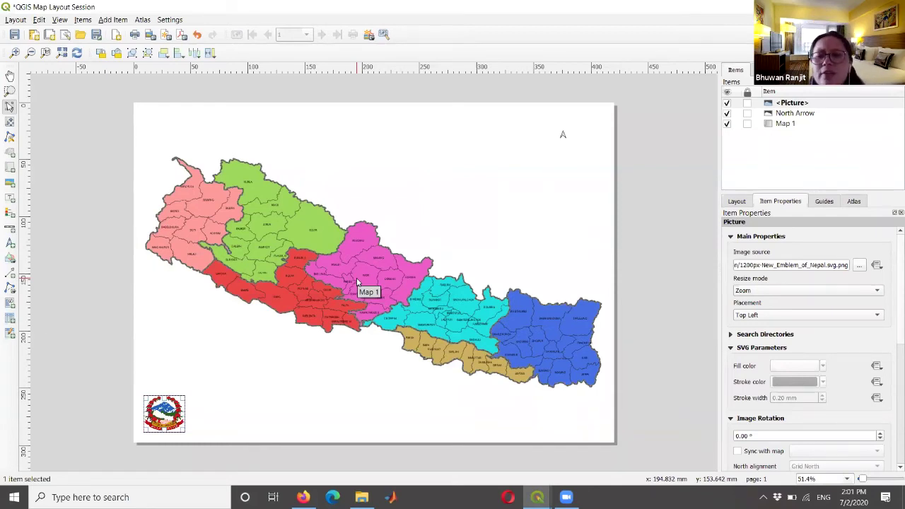
- Set the emblem picture's resize mode to Zoom and save the project
click(778, 290)
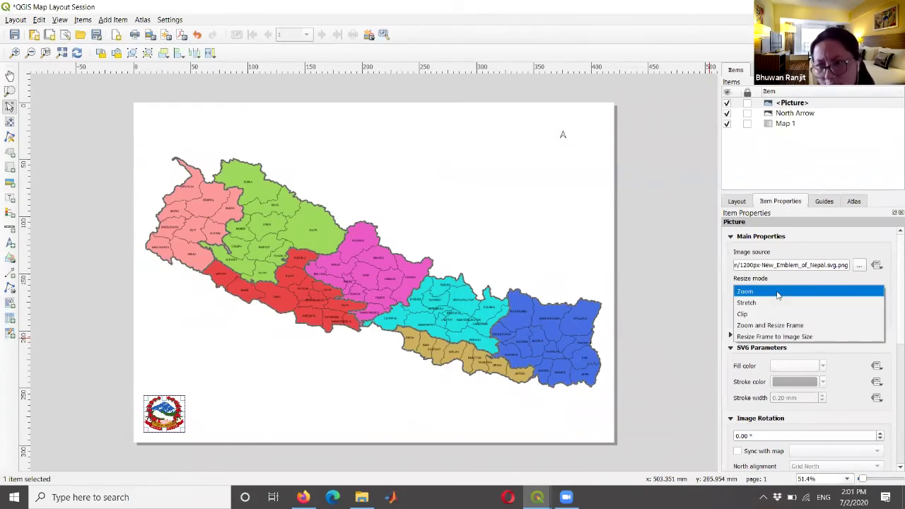
click(777, 292)
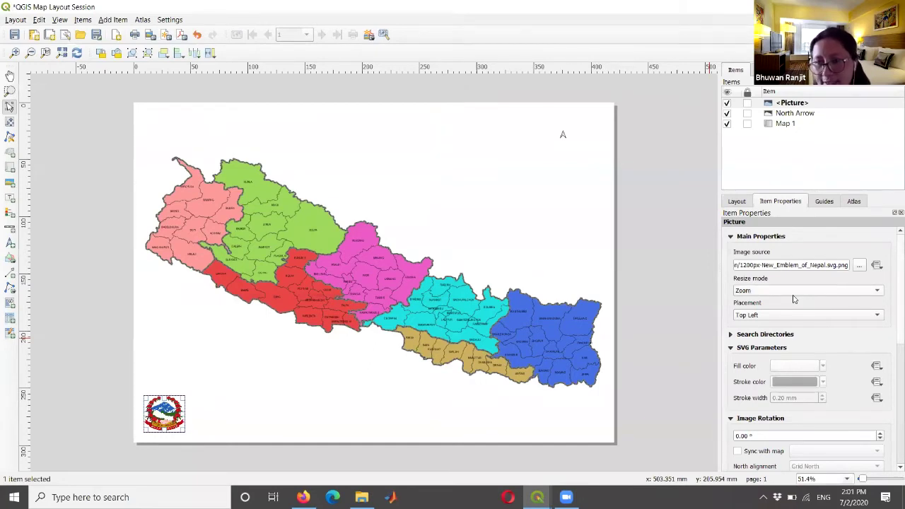
click(662, 262)
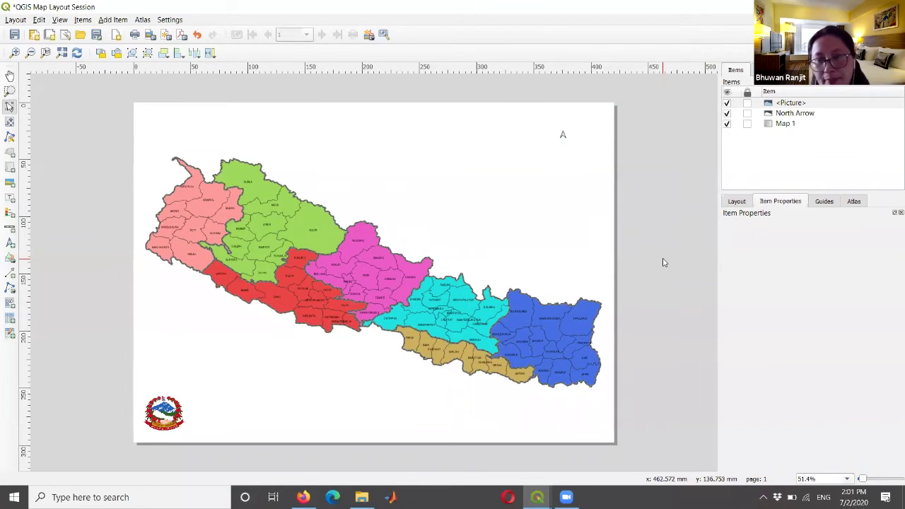
click(15, 34)
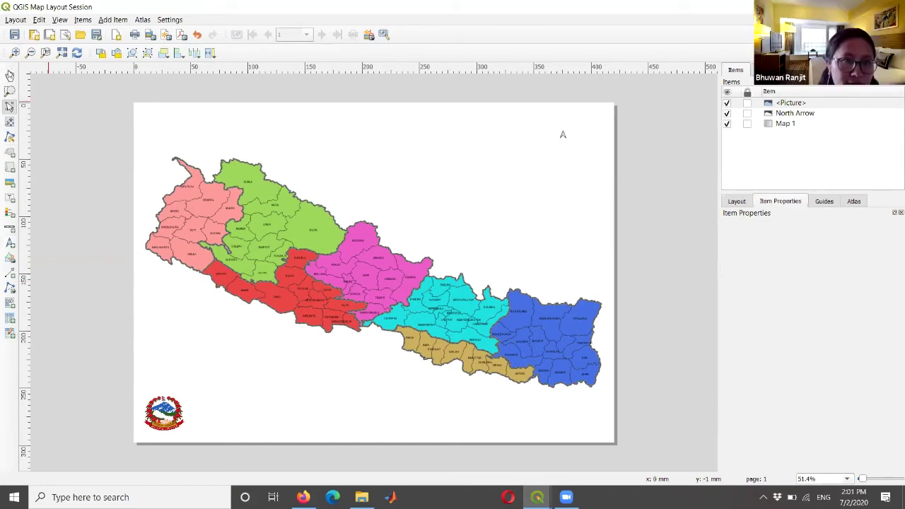
- Add a second picture frame about 38 mm wide and 36 mm high beside the emblem, below the map
click(9, 183)
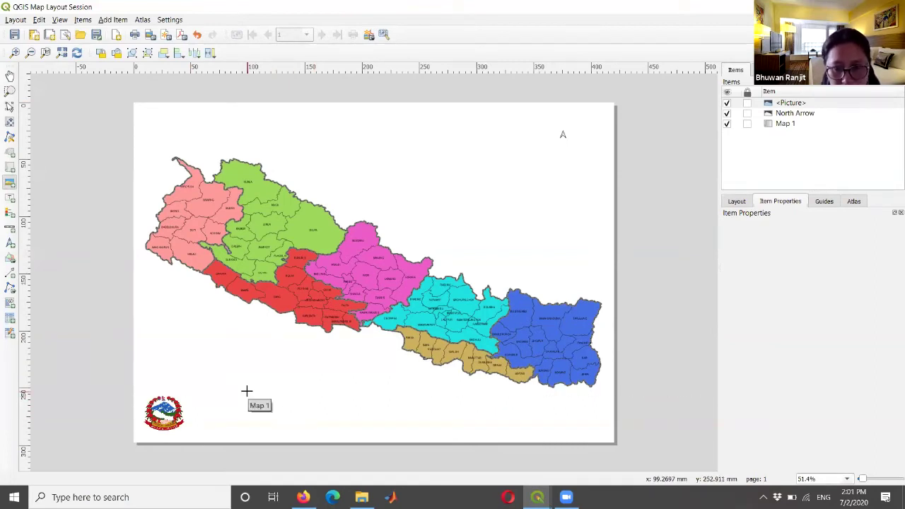
drag(247, 391, 290, 430)
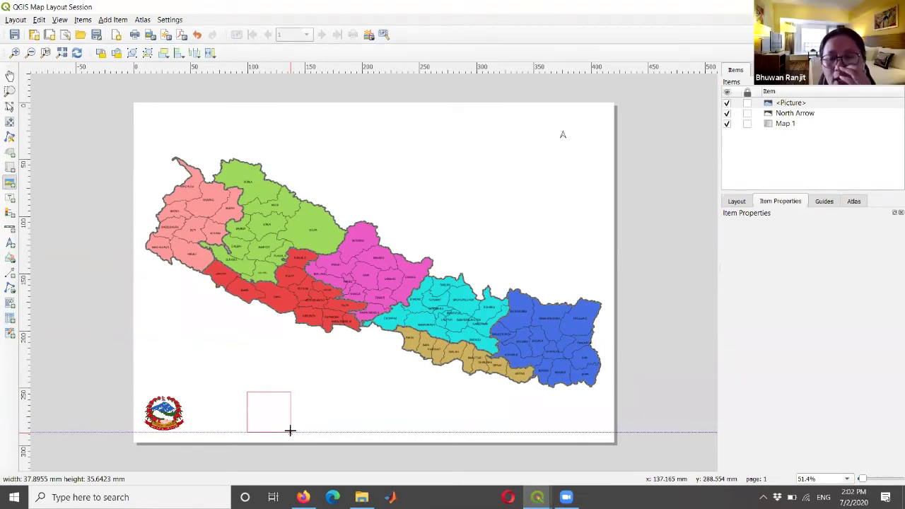
drag(290, 430, 290, 430)
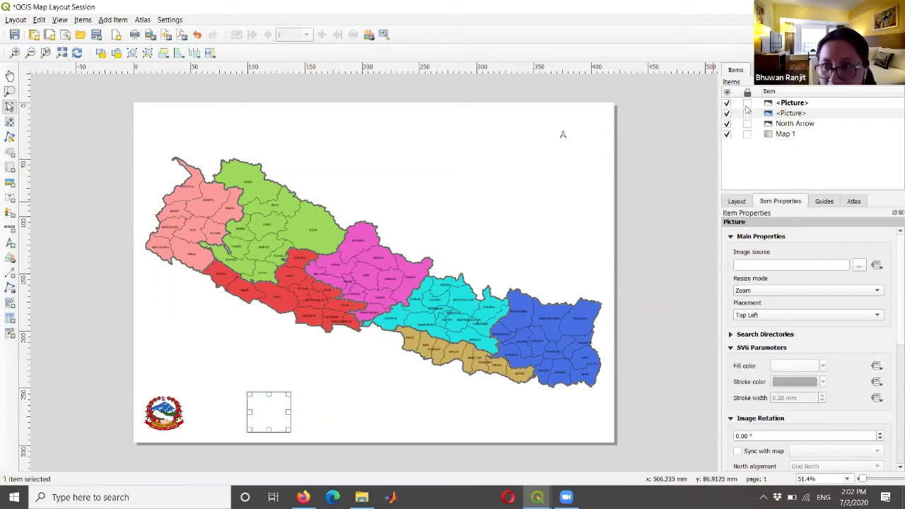
- Load 5starhotel4.jpg from the Pictures folder into the new picture frame with the resize mode Clip
click(805, 114)
click(812, 104)
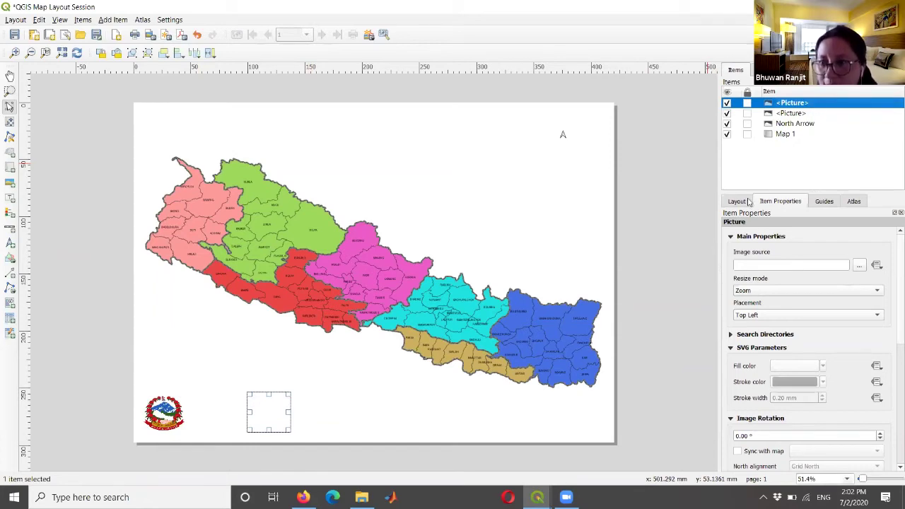
click(860, 266)
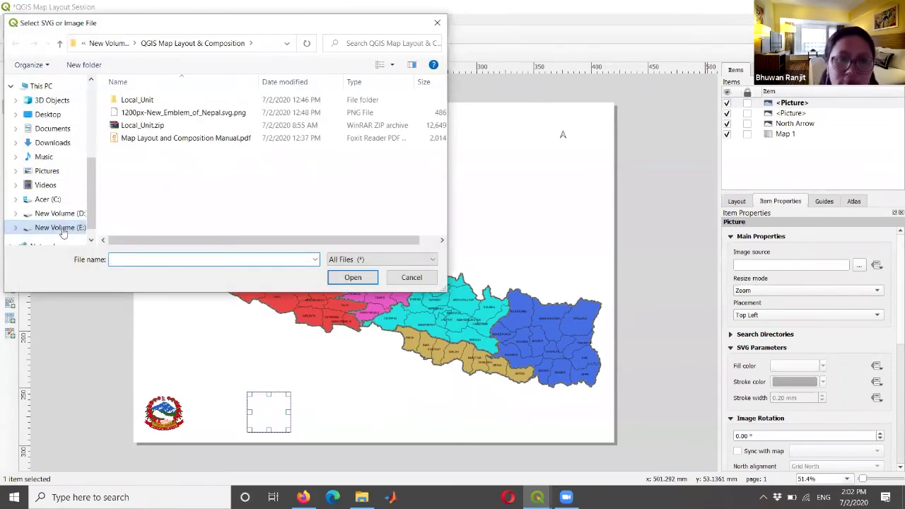
click(65, 173)
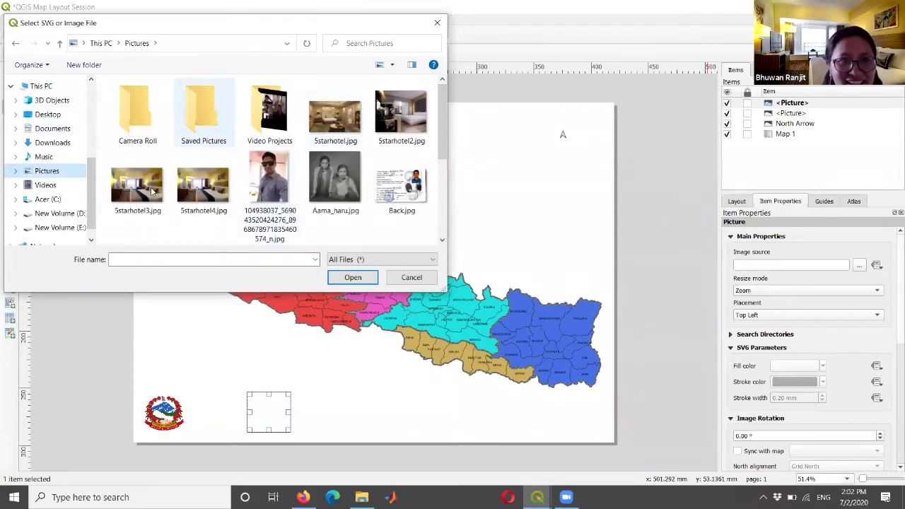
double_click(204, 185)
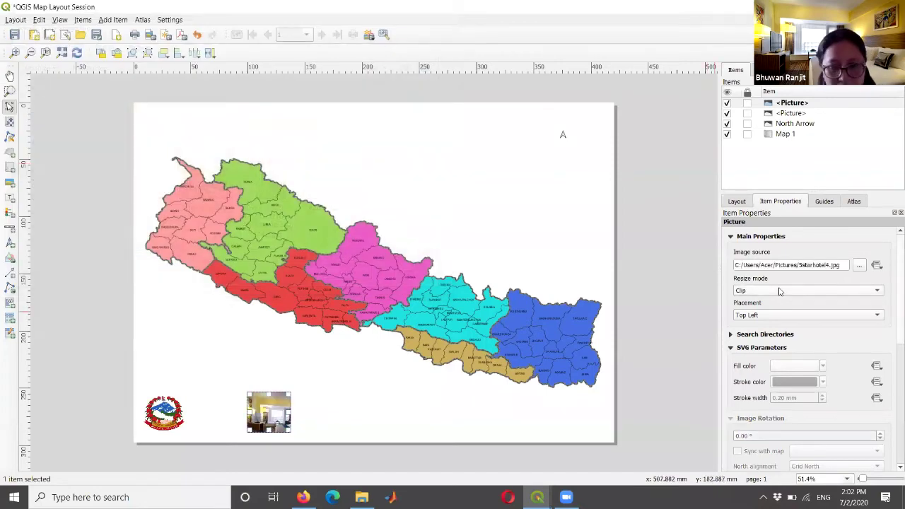
click(696, 186)
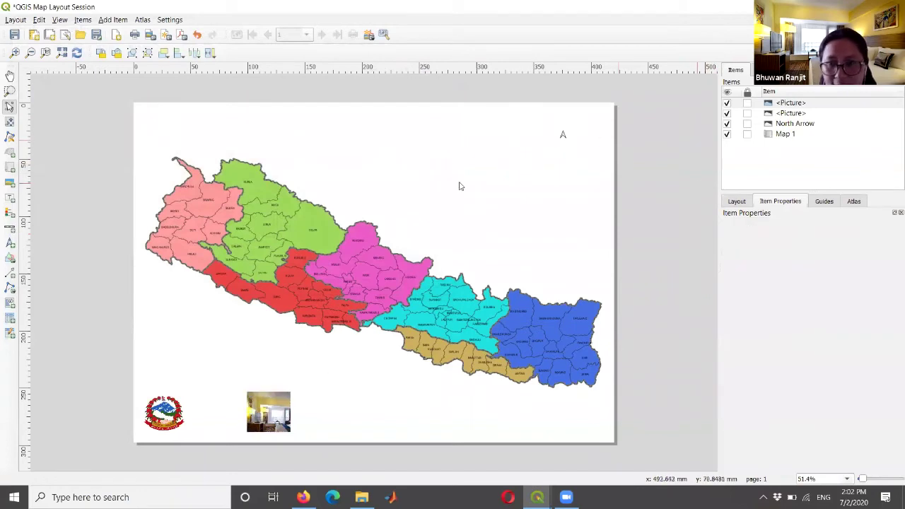
- Cut the hotel photo from the layout
click(256, 414)
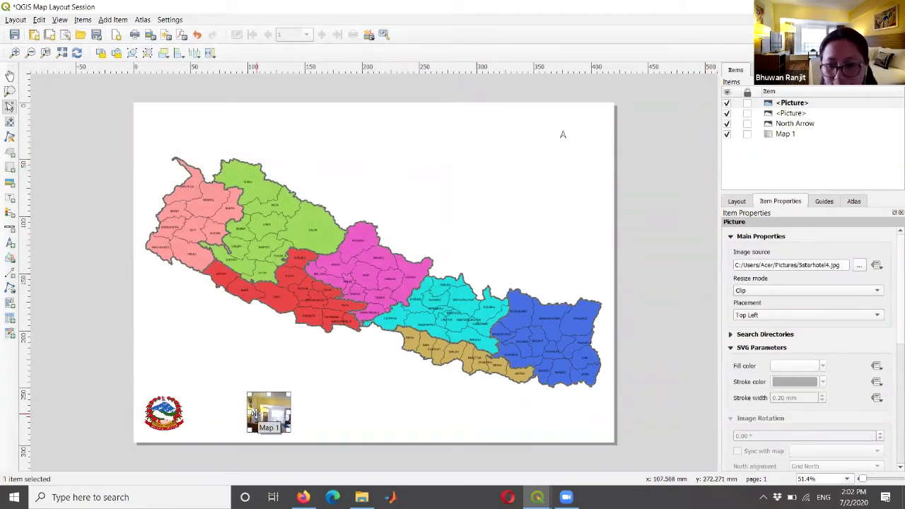
right_click(257, 417)
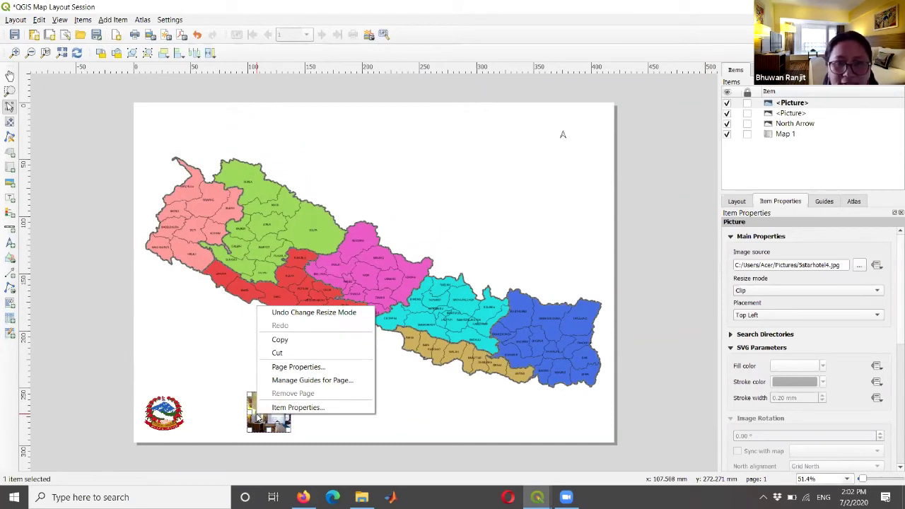
click(281, 354)
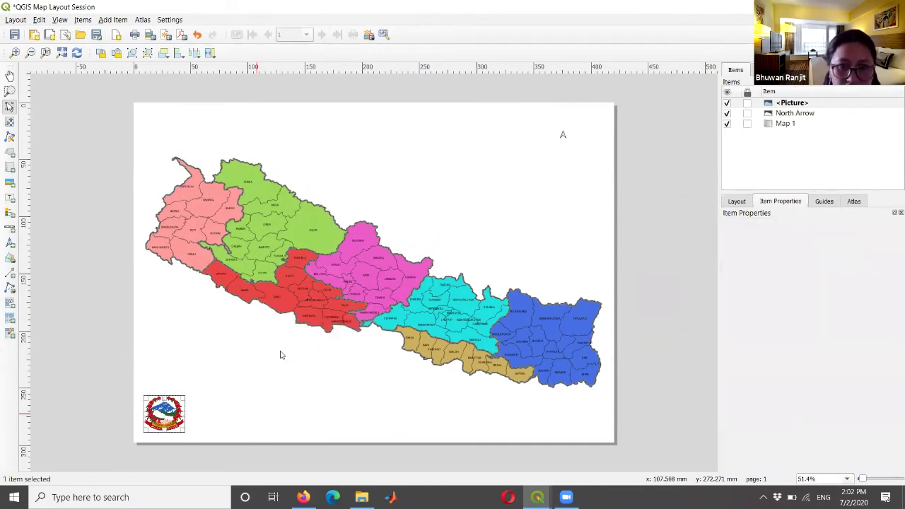
click(685, 305)
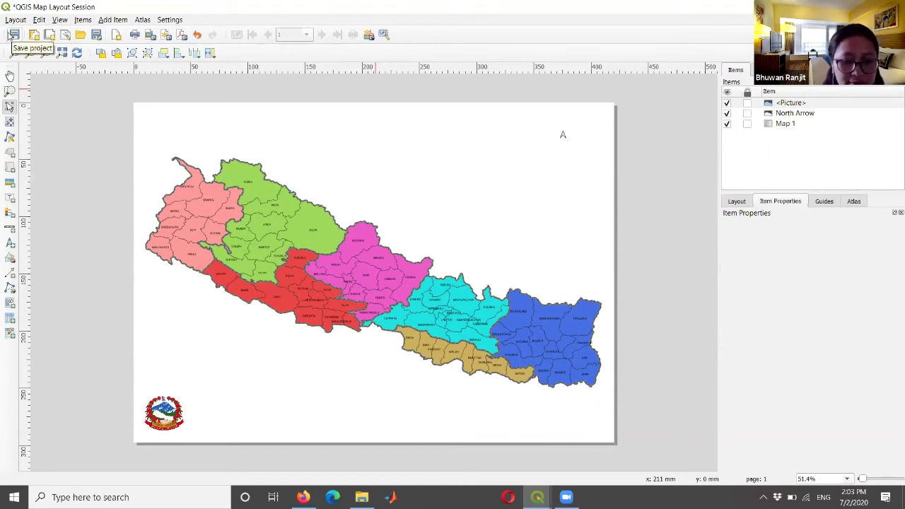
- Save the project and add a label frame about 150 mm wide above the map, beside the north arrow
click(14, 34)
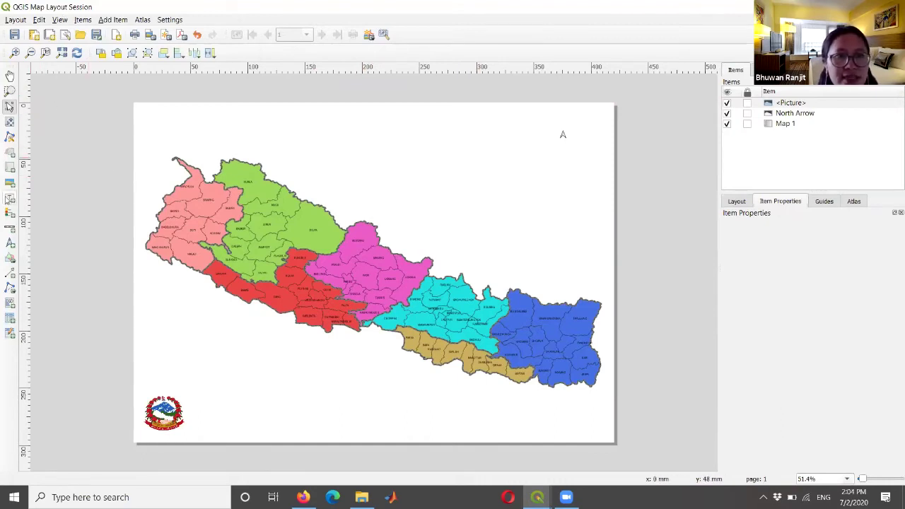
click(10, 199)
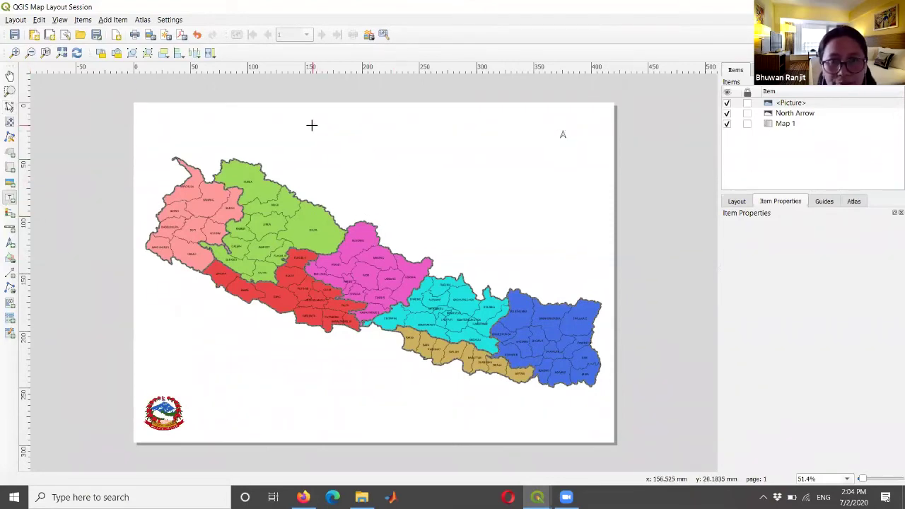
drag(312, 125, 497, 143)
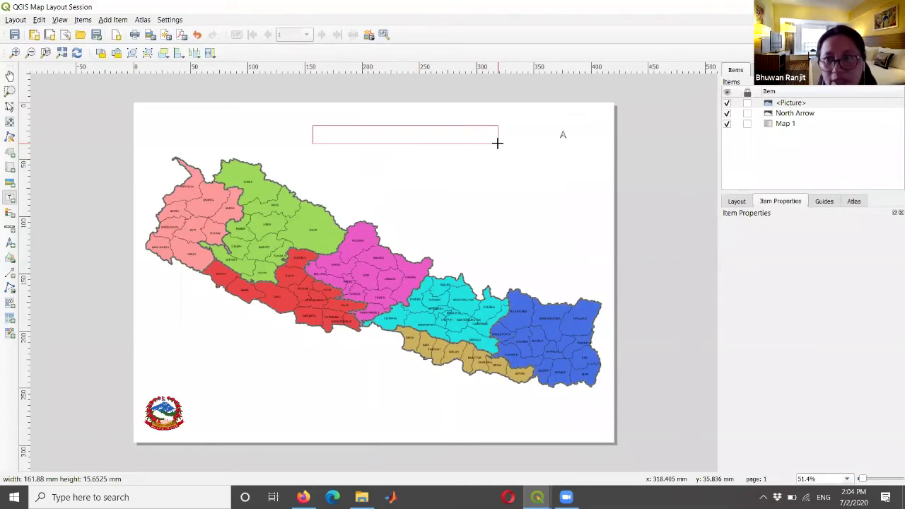
drag(497, 143, 483, 142)
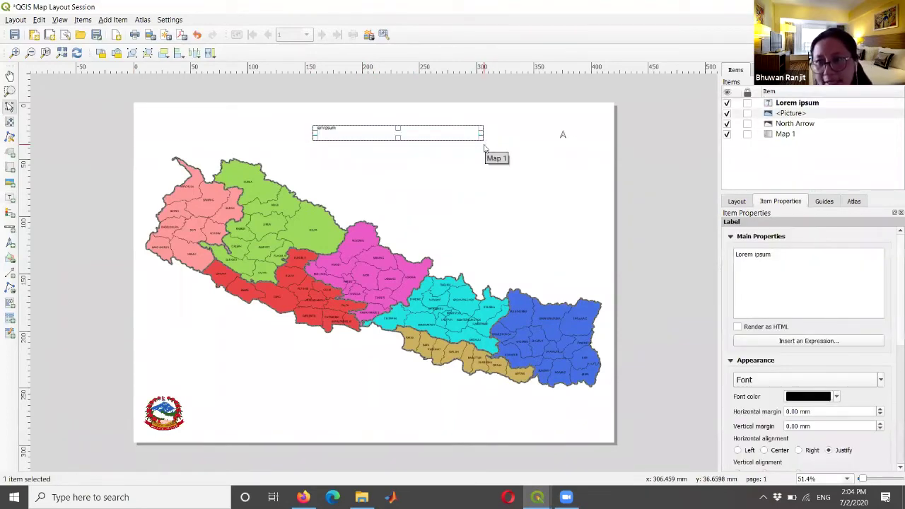
- Rename the new label item as TITLE in the item list
click(820, 104)
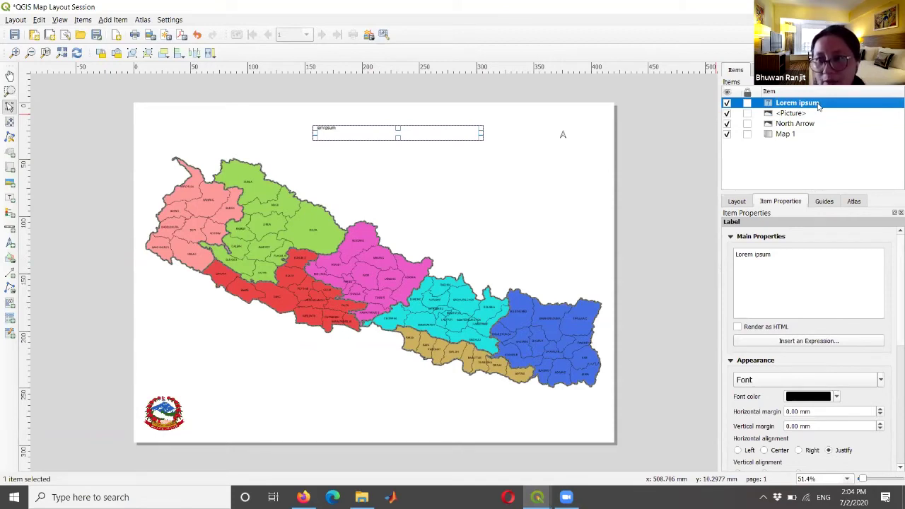
double_click(797, 104)
text(Ti)
key(Return)
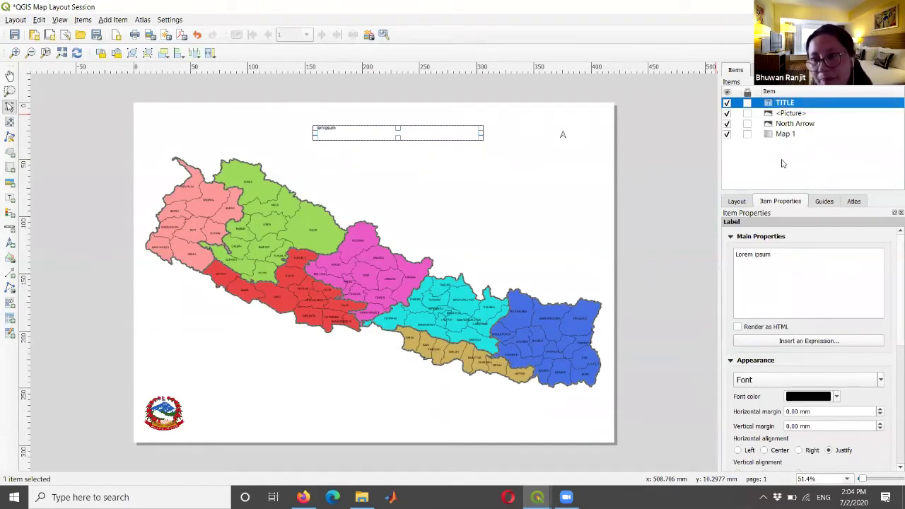
- Rename the emblem picture item as LOGO GoN in the item list
click(802, 116)
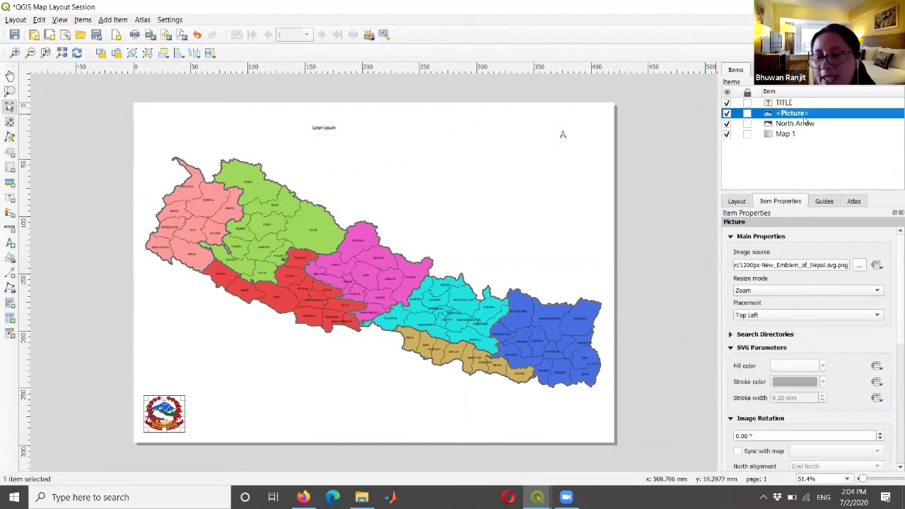
double_click(804, 117)
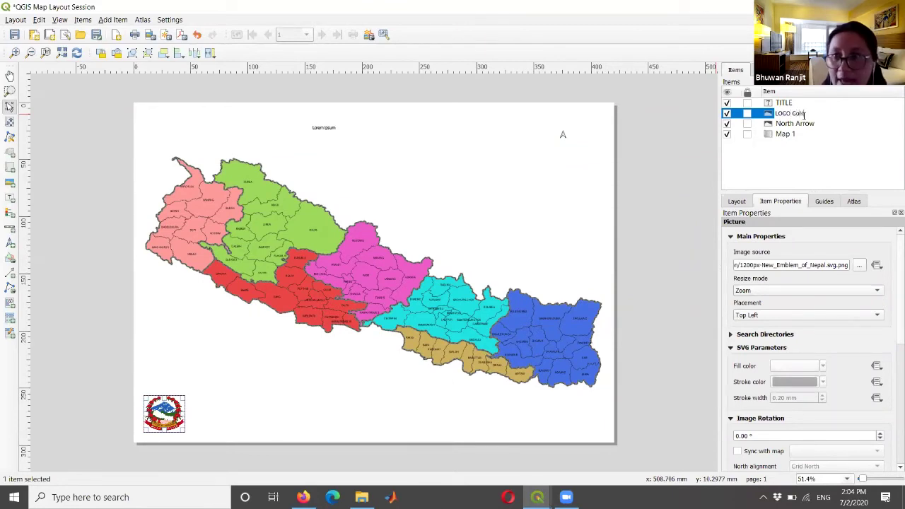
text(LOGO GoN)
key(Return)
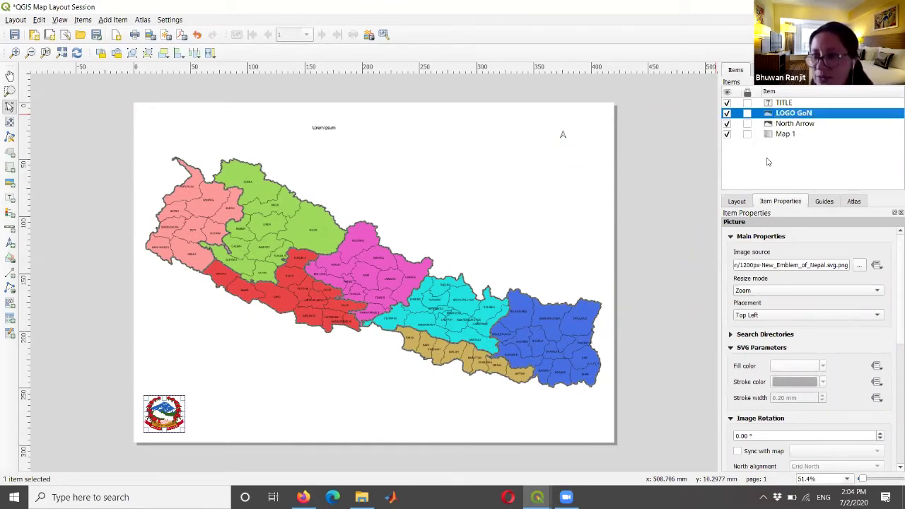
- Replace the TITLE label's placeholder text with "ADMINISTRATIVE DIVISION OF NEPAL"
click(784, 103)
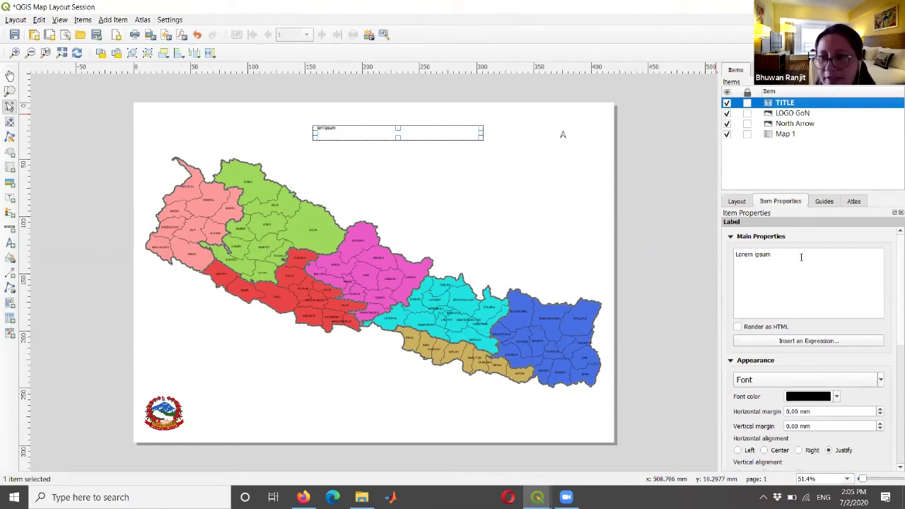
click(801, 256)
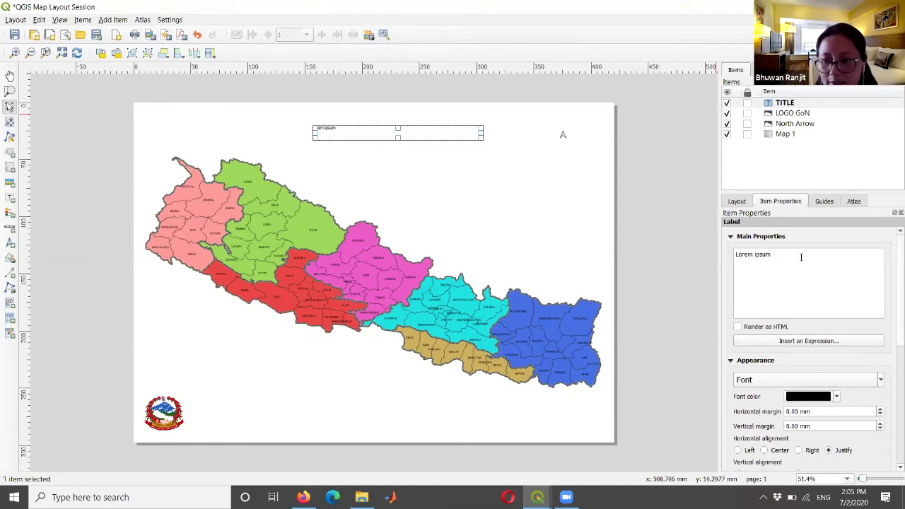
key(BackSpace)
key(BackSpace)
key(BackSpace)
key(BackSpace)
key(BackSpace)
key(BackSpace)
key(BackSpace)
key(BackSpace)
key(BackSpace)
key(BackSpace)
key(BackSpace)
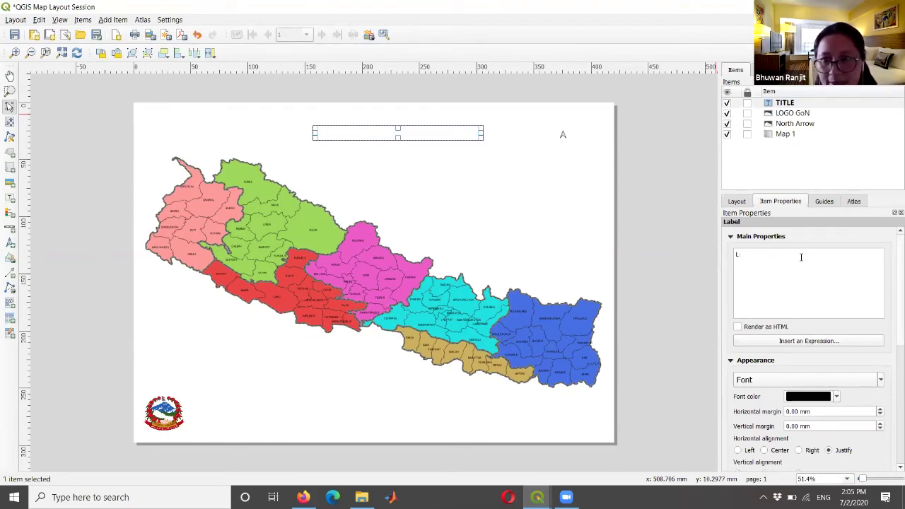
key(Caps_Lock)
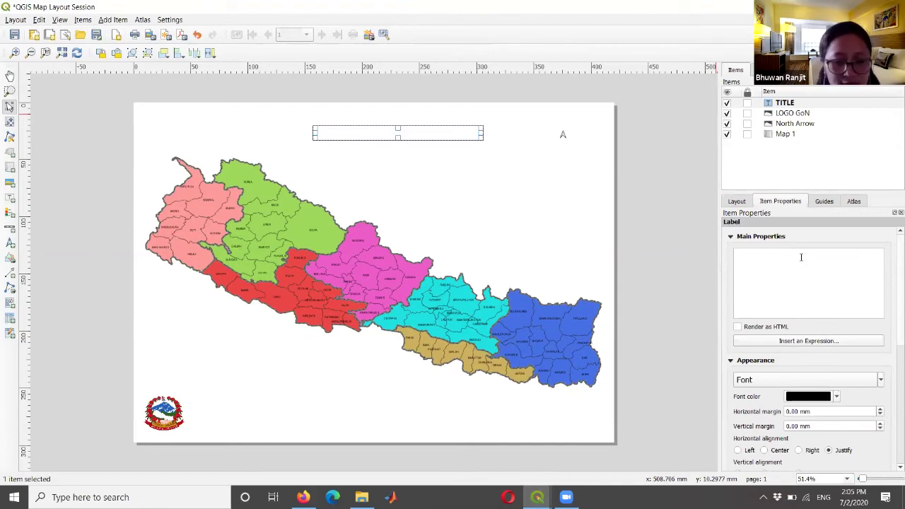
text(AD)
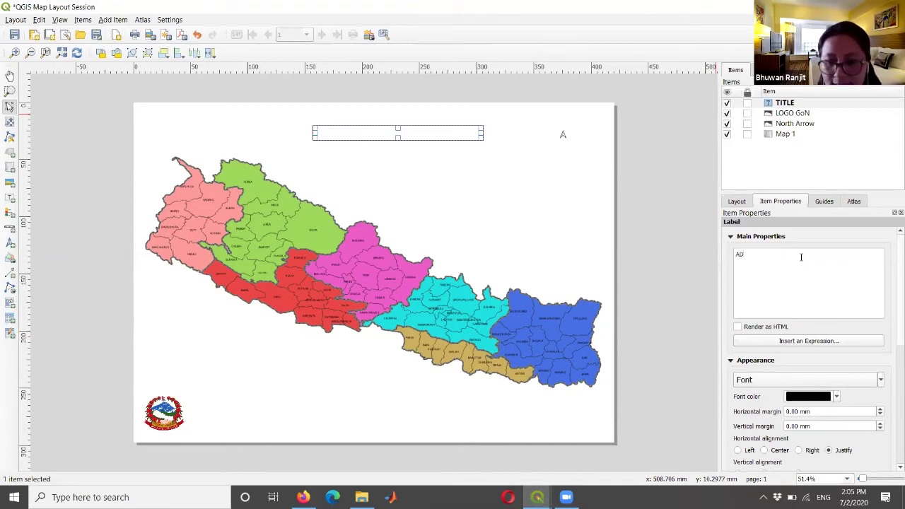
text(MINISTRATIVE DIVISION OF NEA)
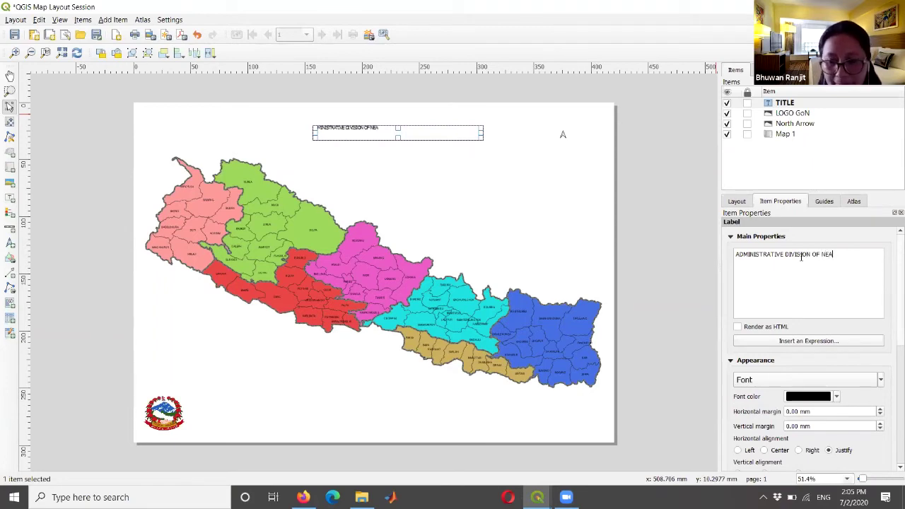
key(BackSpace)
text(PA)
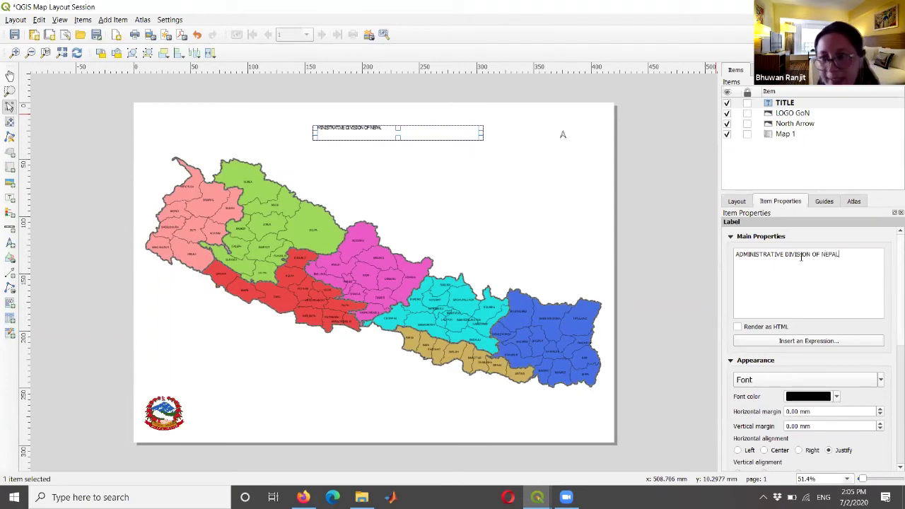
text(L)
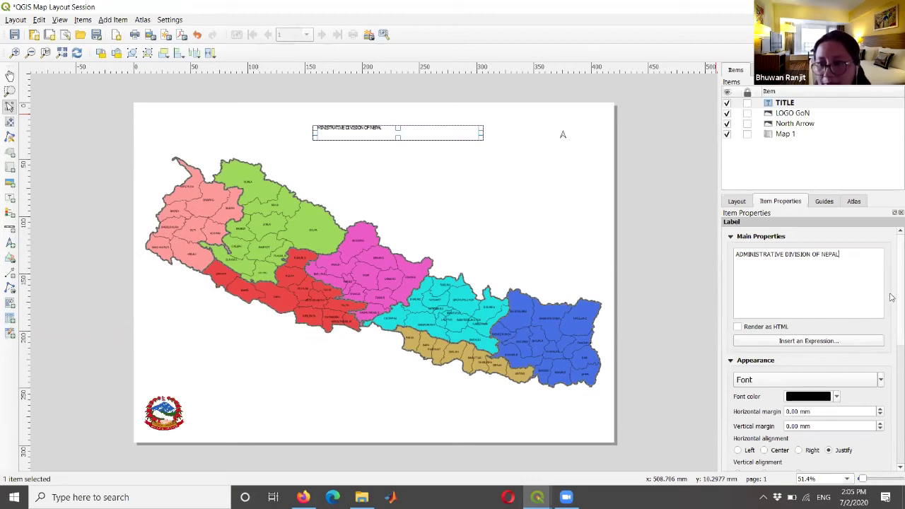
scroll(892, 310, down, 2)
click(881, 316)
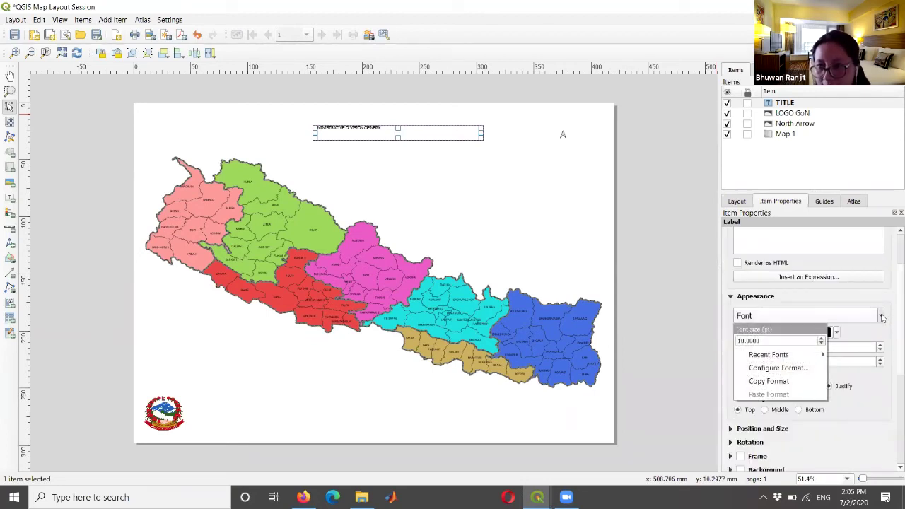
click(881, 318)
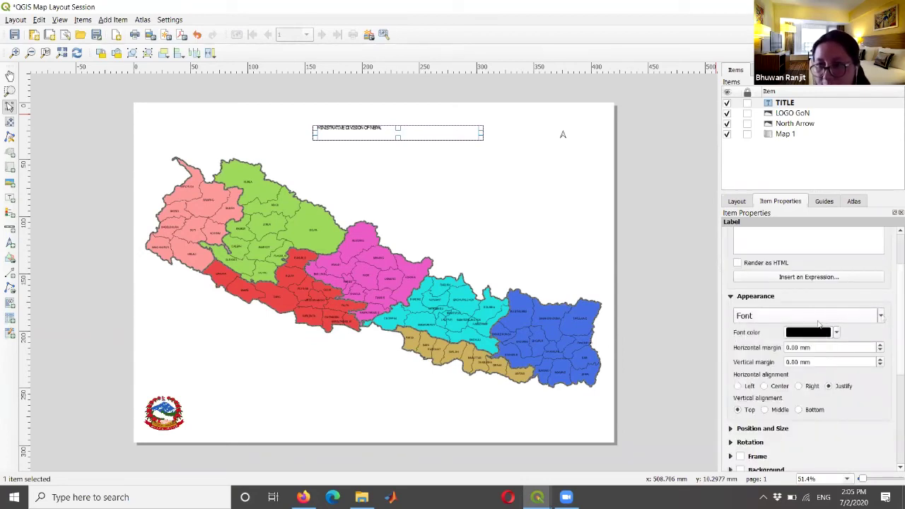
click(881, 320)
click(763, 321)
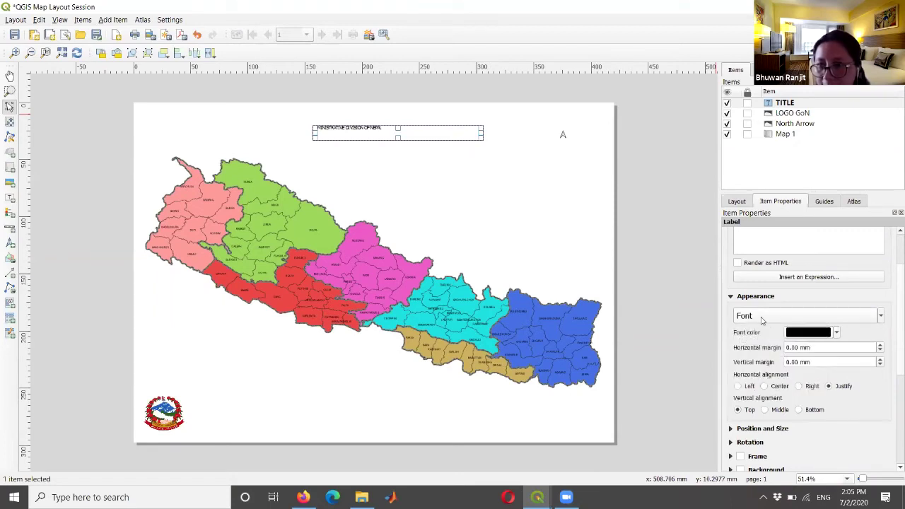
click(763, 321)
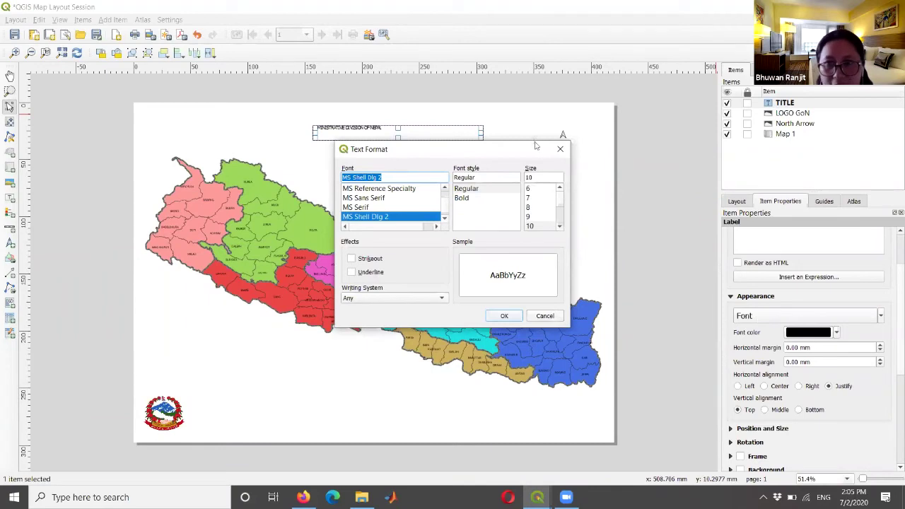
click(559, 149)
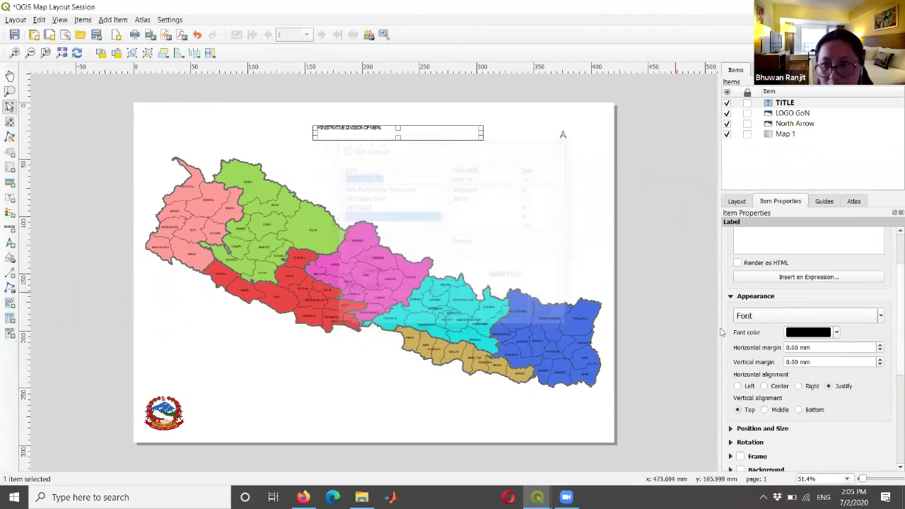
- Choose Arial as the font of the TITLE label in its text format settings
click(786, 317)
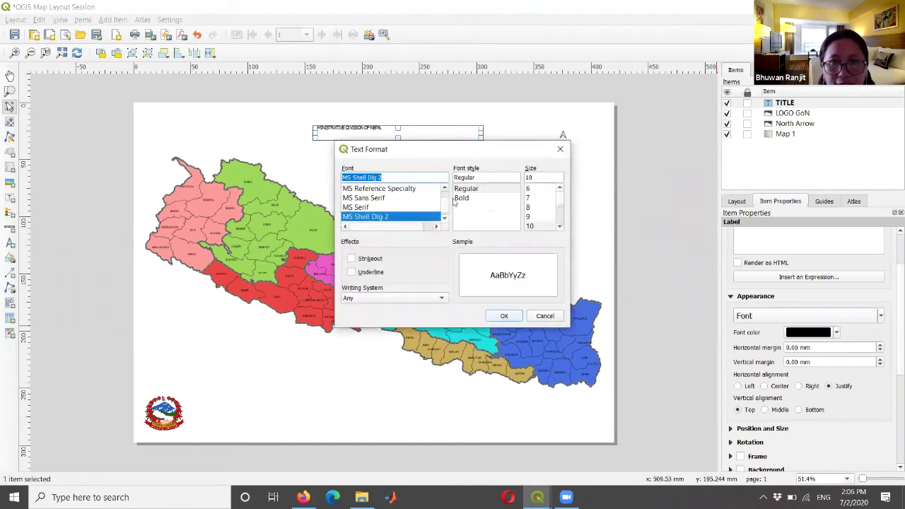
text(Impact)
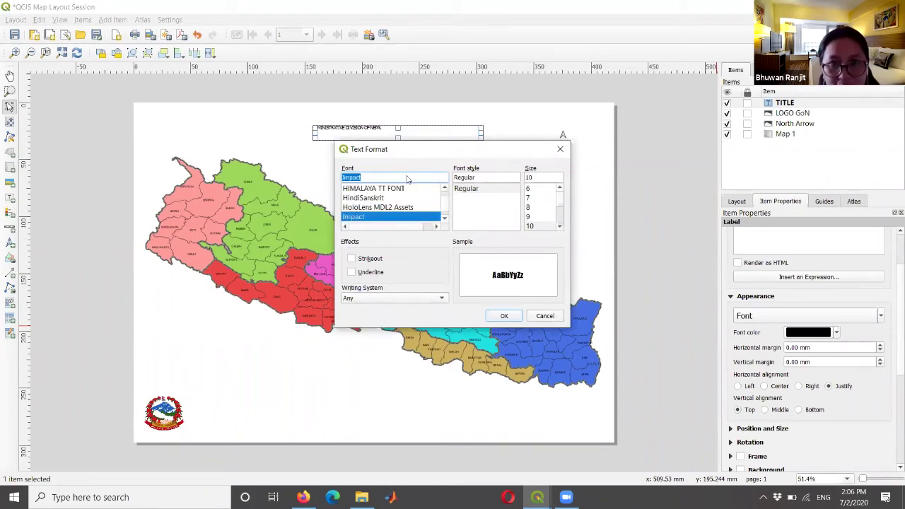
text(a)
key(Down)
key(Up)
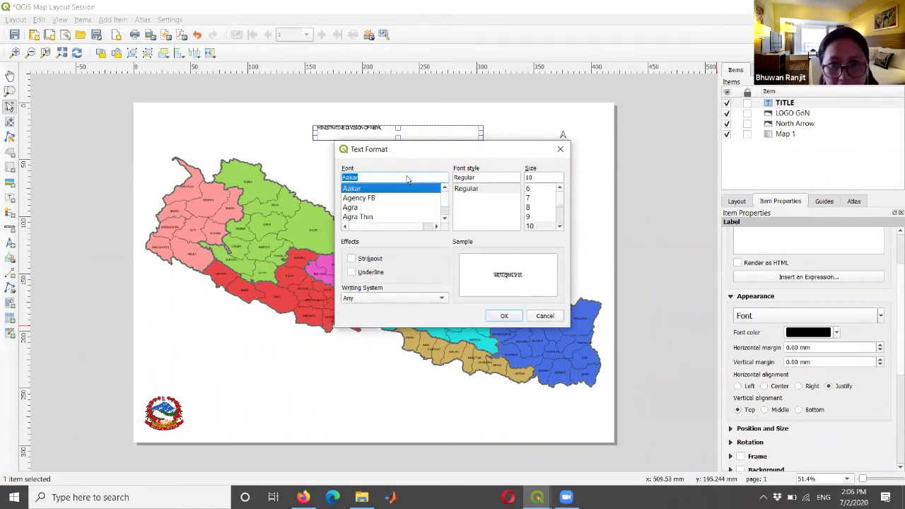
scroll(445, 220, down, 2)
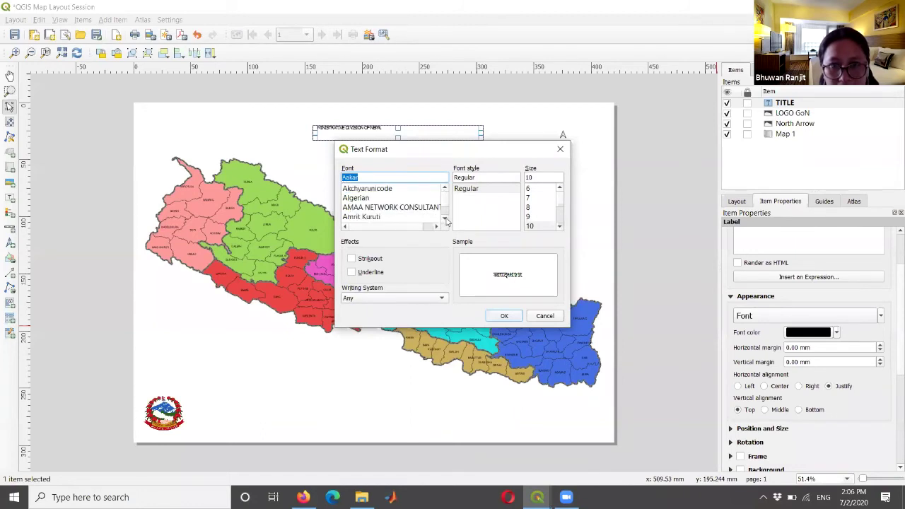
scroll(445, 220, down, 4)
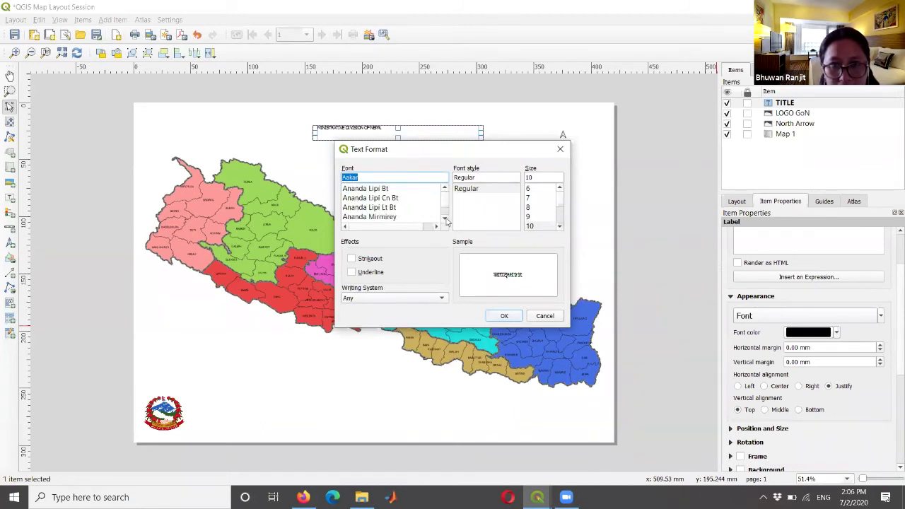
scroll(445, 220, down, 5)
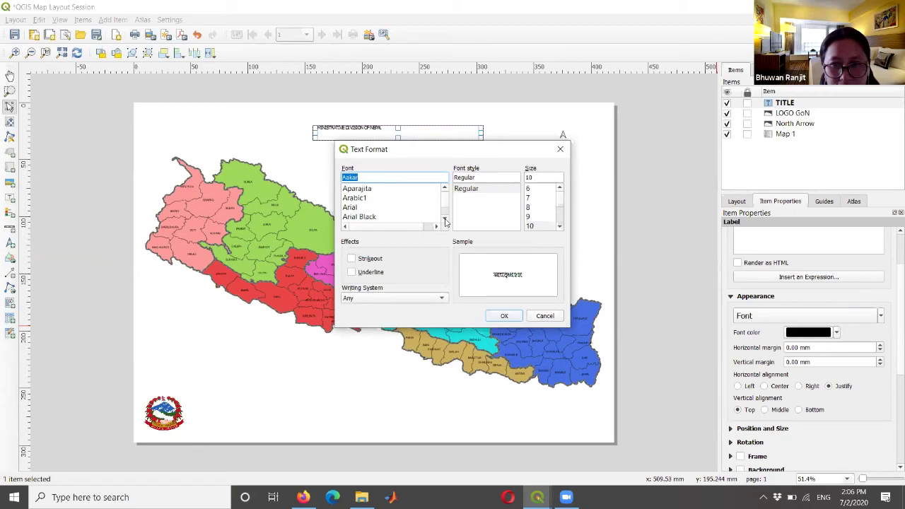
click(356, 207)
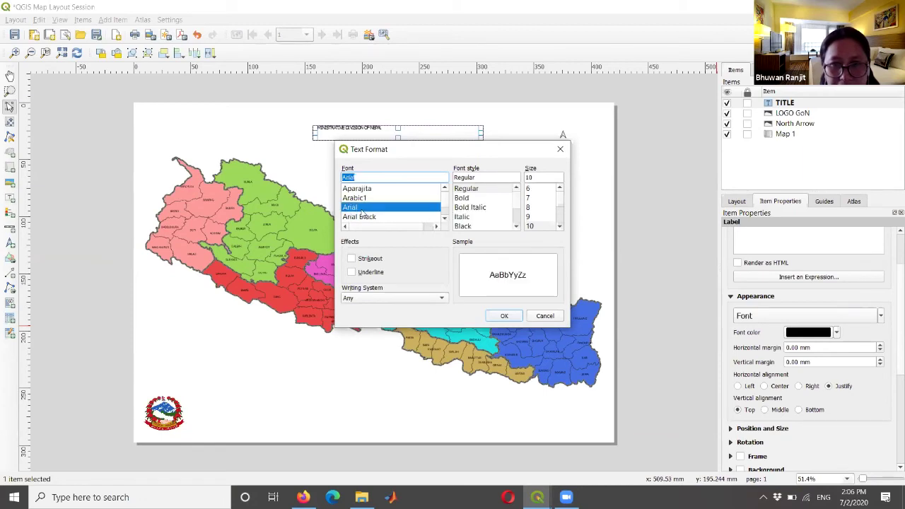
- Set the TITLE label's font size to 14 and apply the text format
click(559, 227)
click(559, 227)
click(559, 227)
click(558, 228)
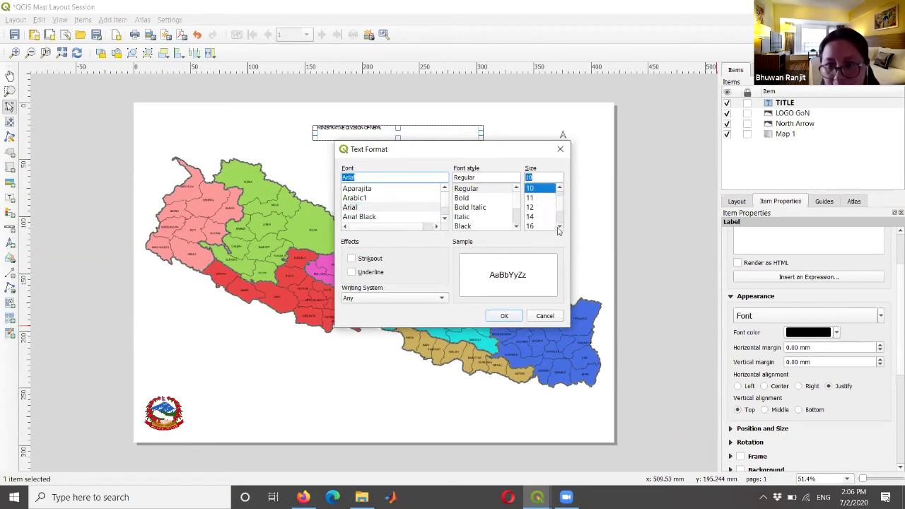
click(529, 217)
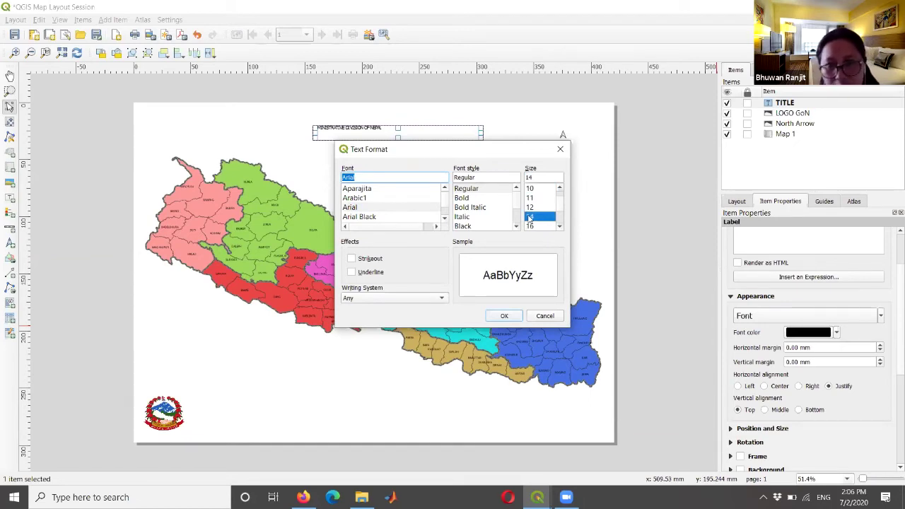
click(503, 316)
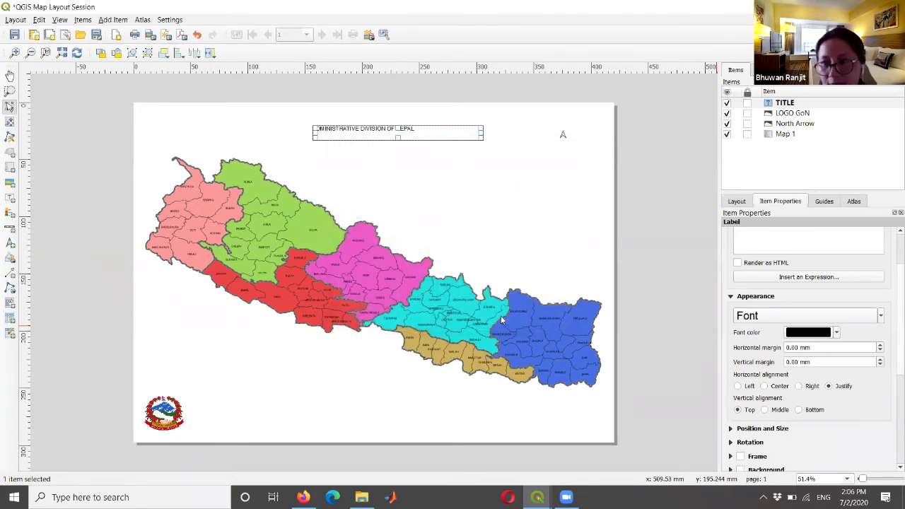
click(835, 335)
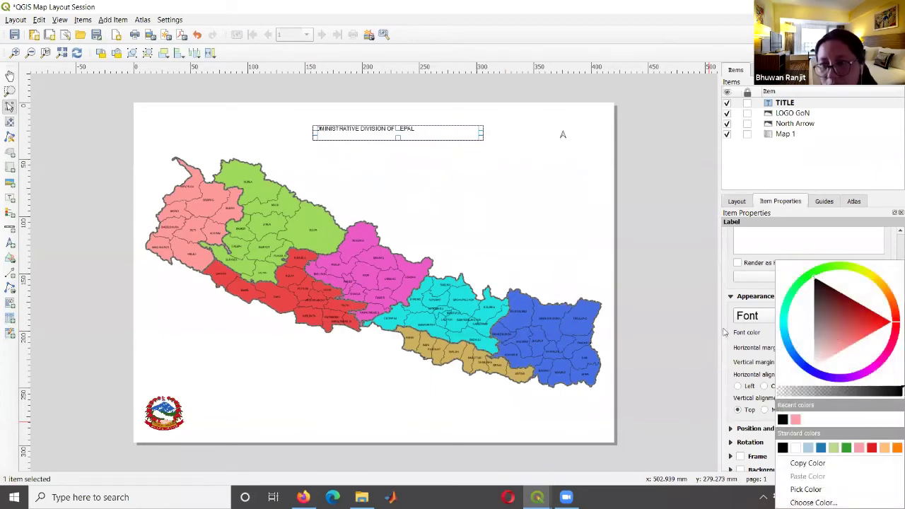
click(696, 309)
click(696, 309)
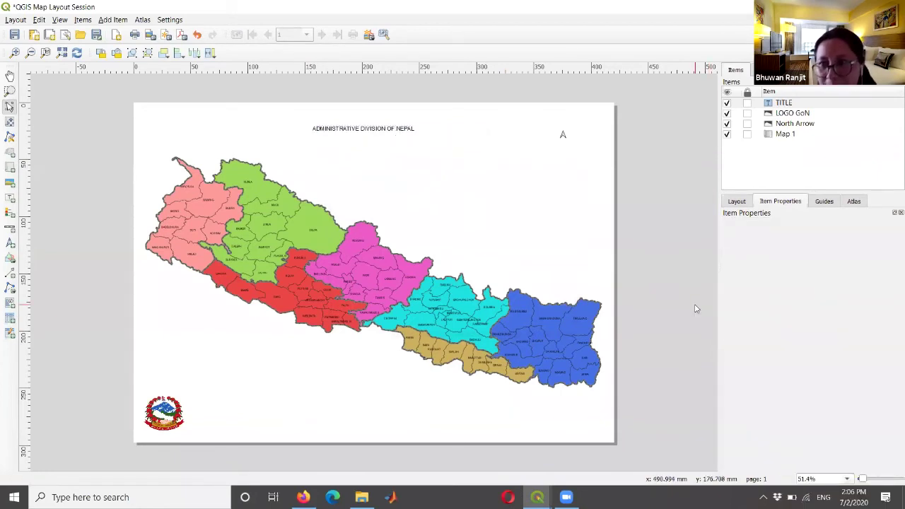
- Center the TITLE label's text horizontally within its frame and save the project
click(781, 103)
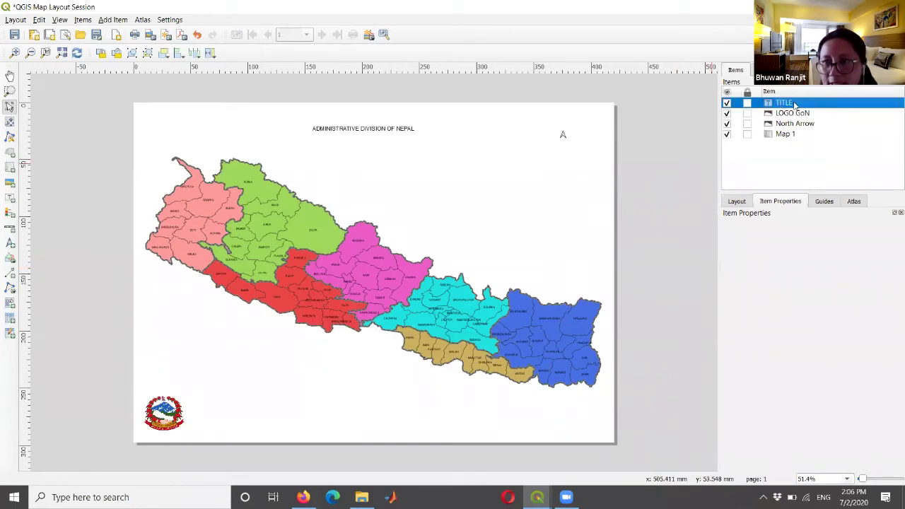
click(760, 105)
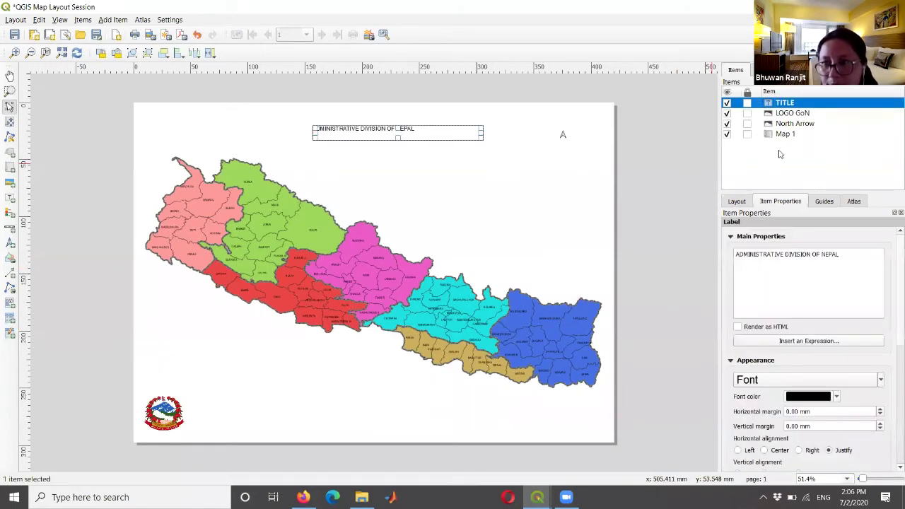
scroll(891, 355, down, 2)
scroll(892, 356, down, 8)
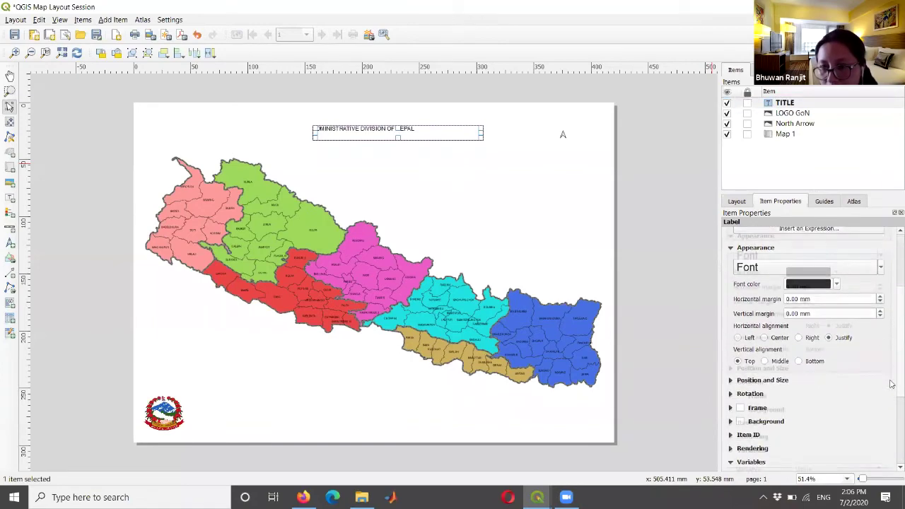
scroll(890, 438, up, 6)
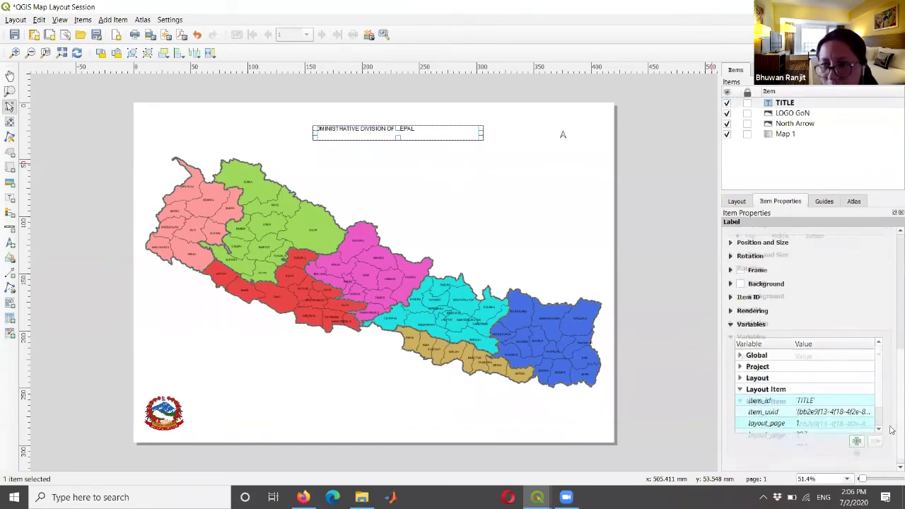
scroll(891, 385, up, 4)
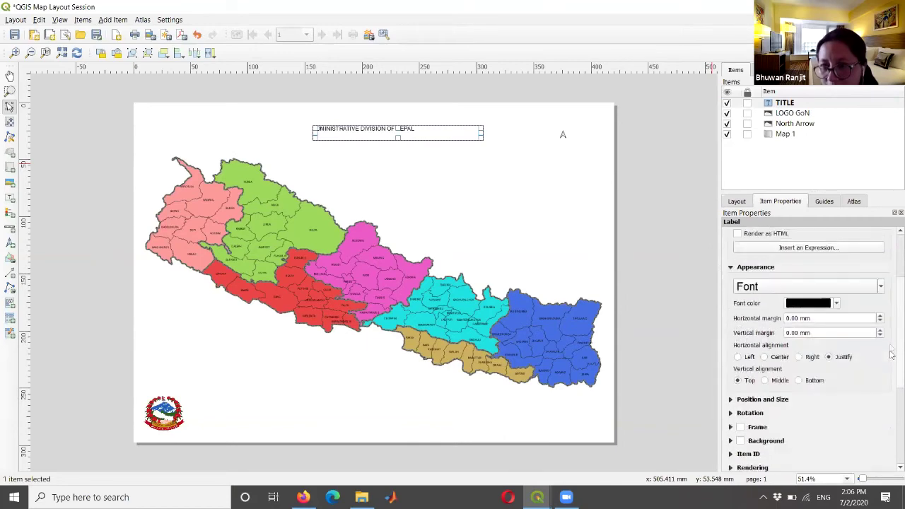
scroll(891, 348, up, 1)
scroll(890, 357, down, 3)
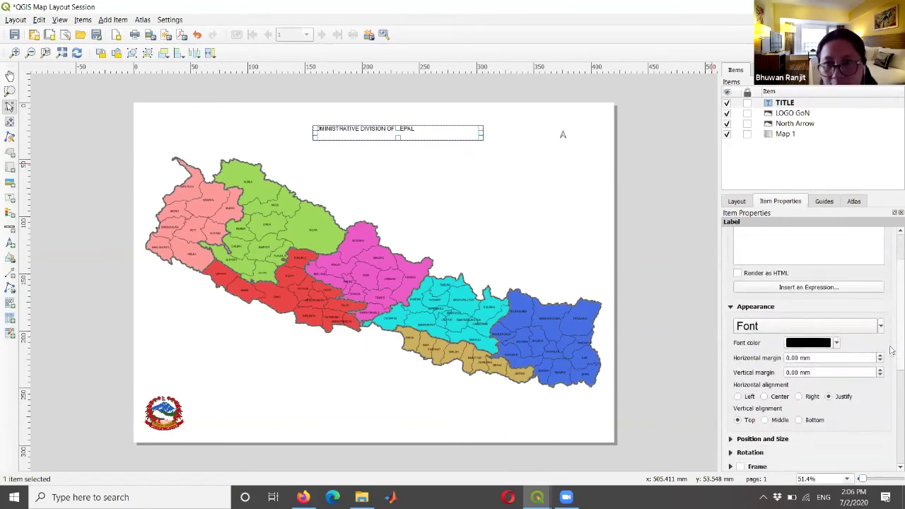
scroll(890, 360, up, 1)
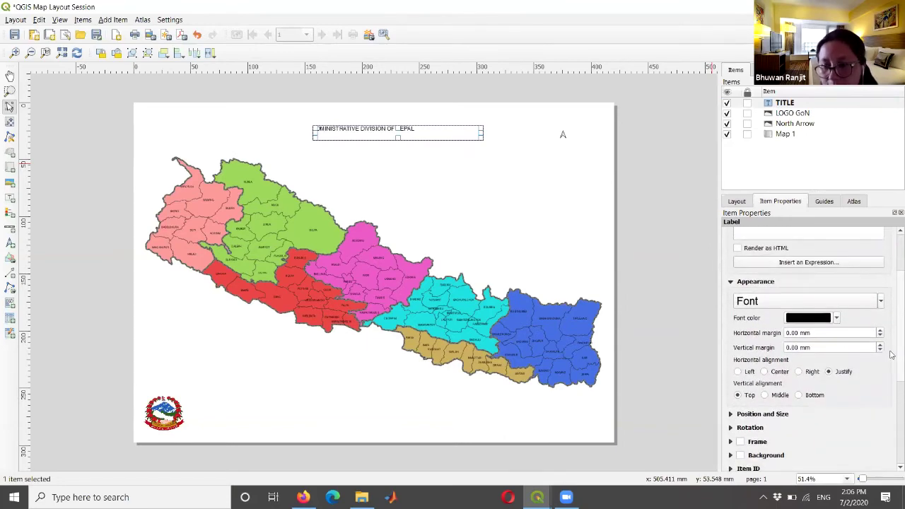
click(763, 372)
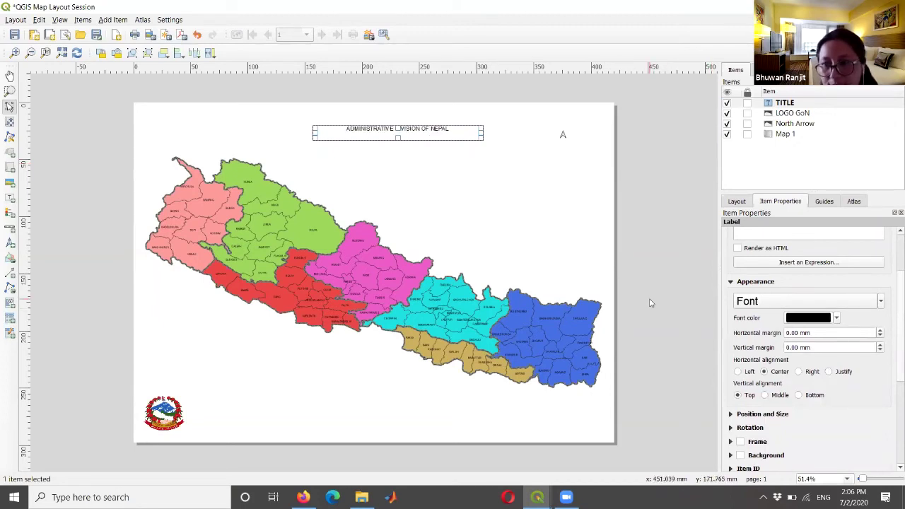
click(652, 303)
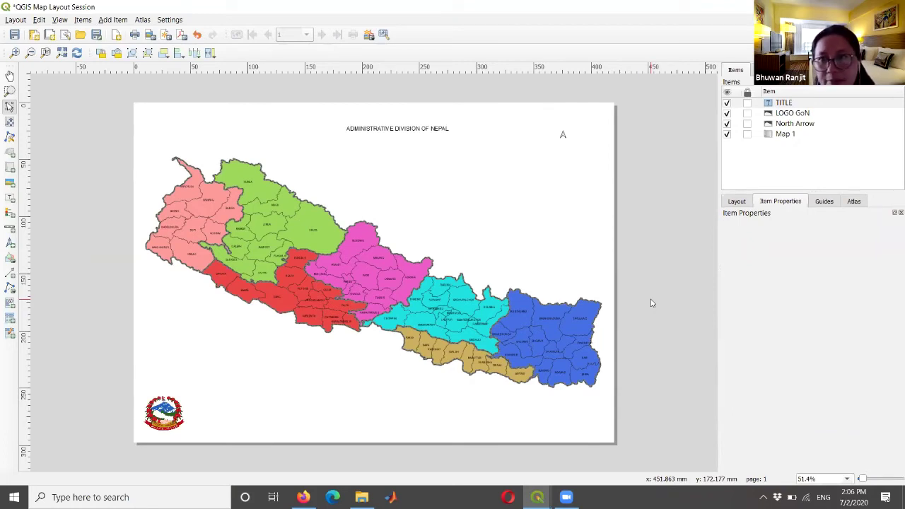
click(12, 35)
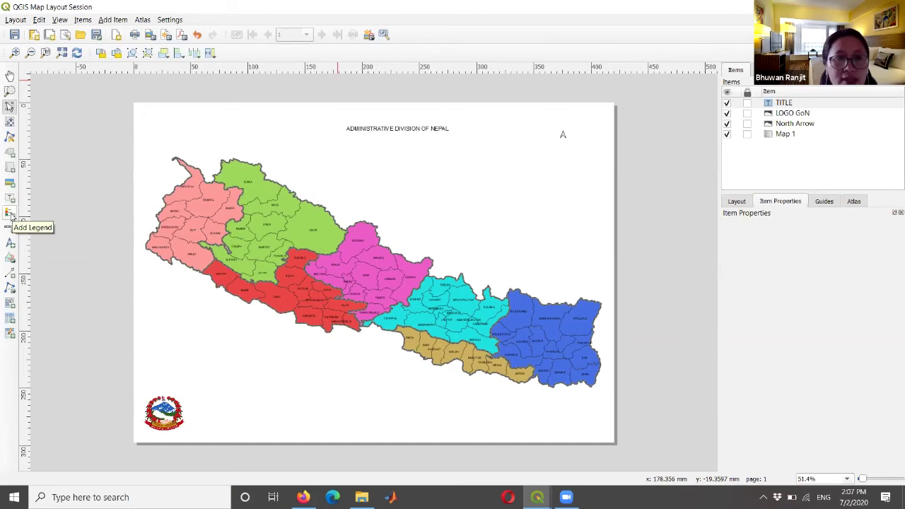
- Add a legend for Map 1 in the blank page area below the map, beside the Nepal emblem
click(113, 20)
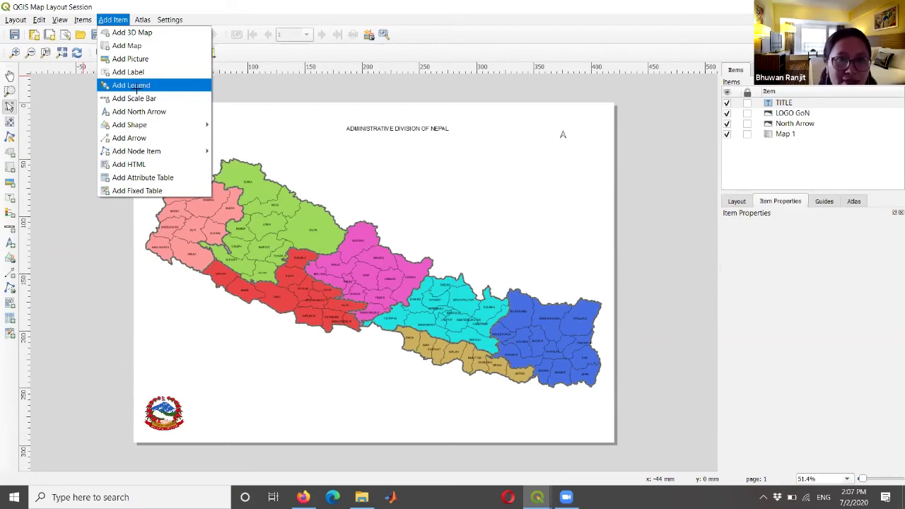
click(136, 87)
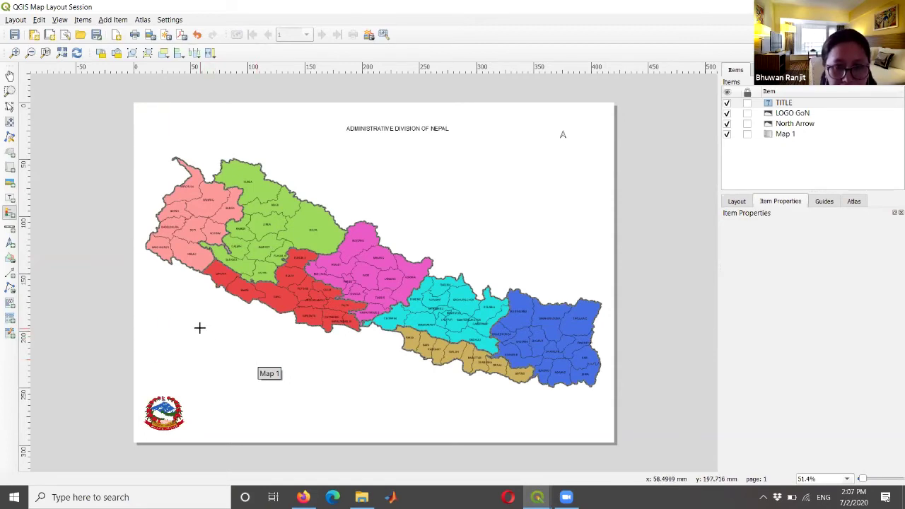
drag(203, 339, 299, 429)
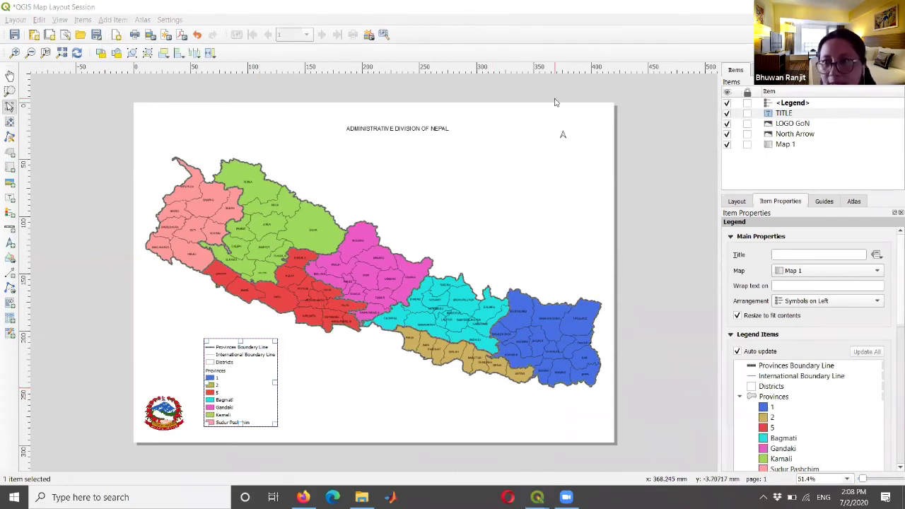
click(834, 103)
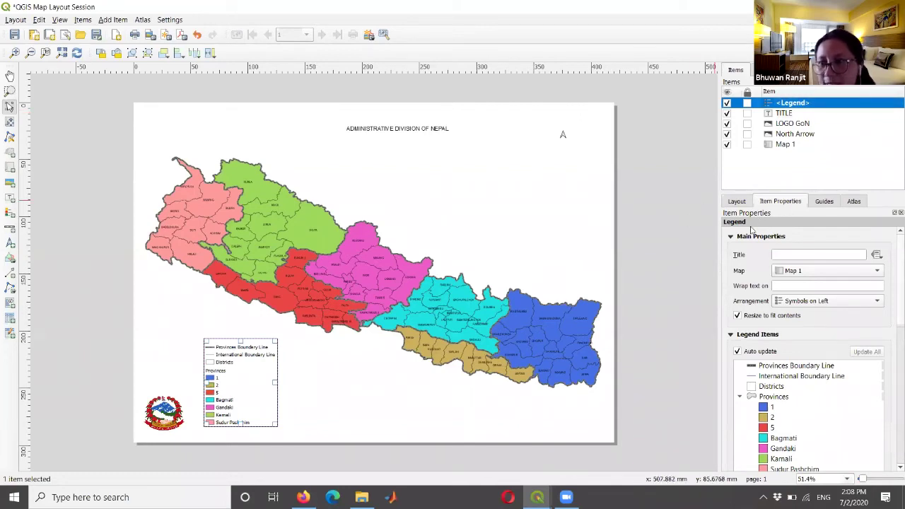
- Set the legend's title to "Legend"
click(798, 258)
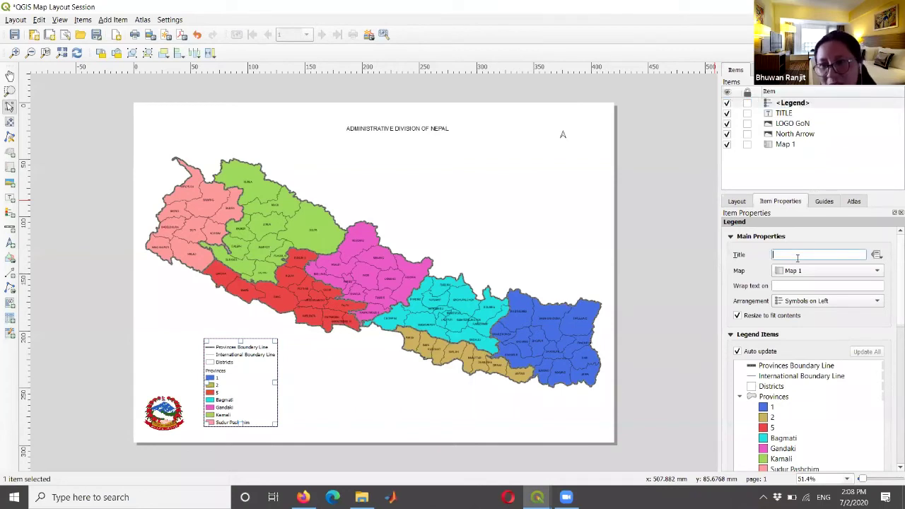
text(IE)
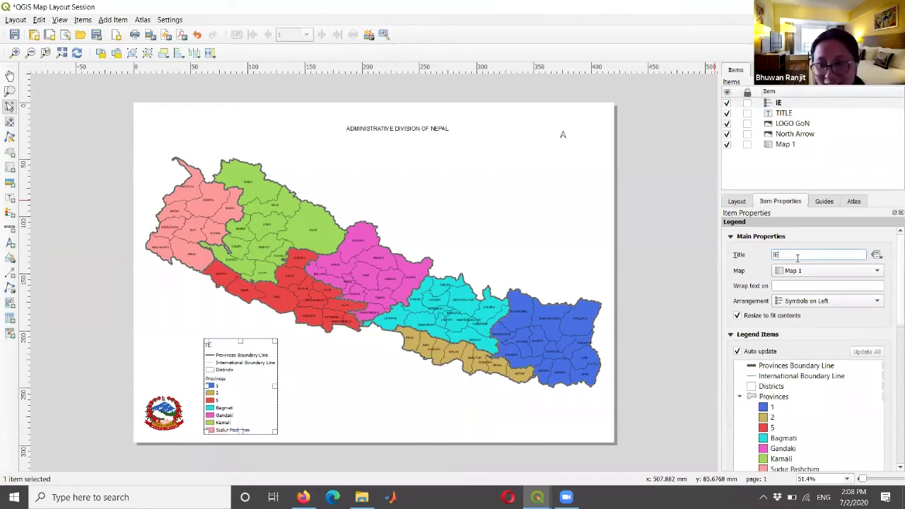
key(BackSpace)
key(Caps_Lock)
text(l)
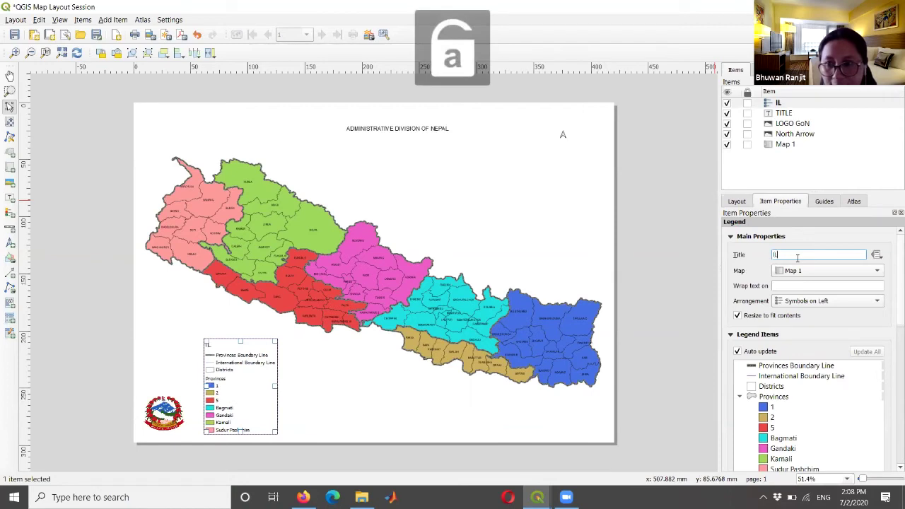
key(BackSpace)
key(BackSpace)
text(Lege)
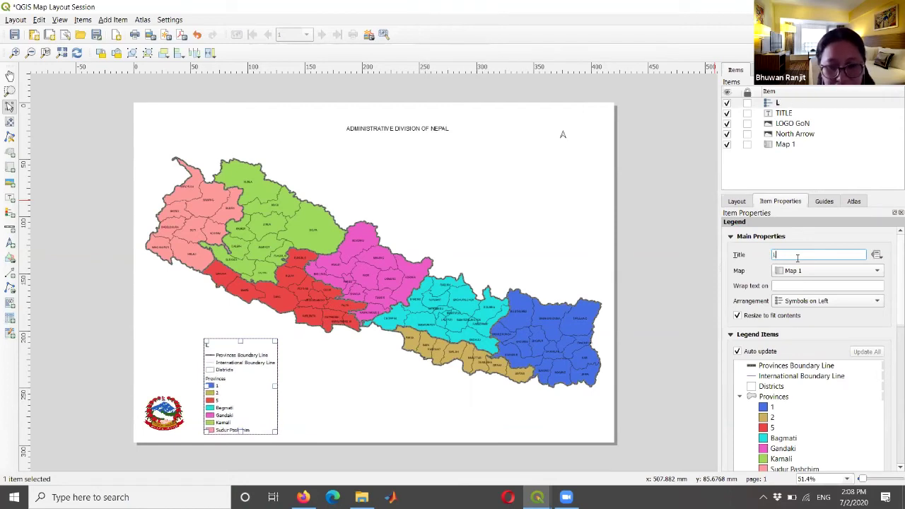
text(nd)
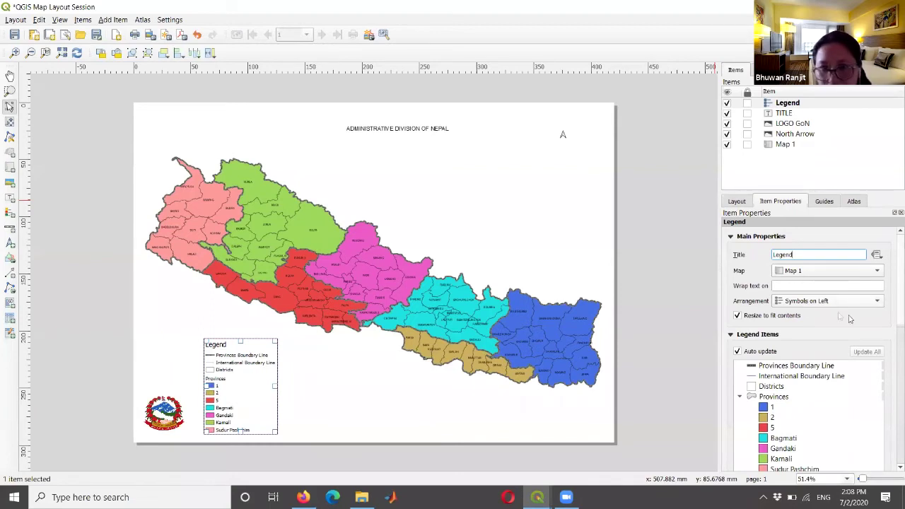
- Try the Symbols on Right arrangement for the legend and restore Symbols on Left
click(867, 304)
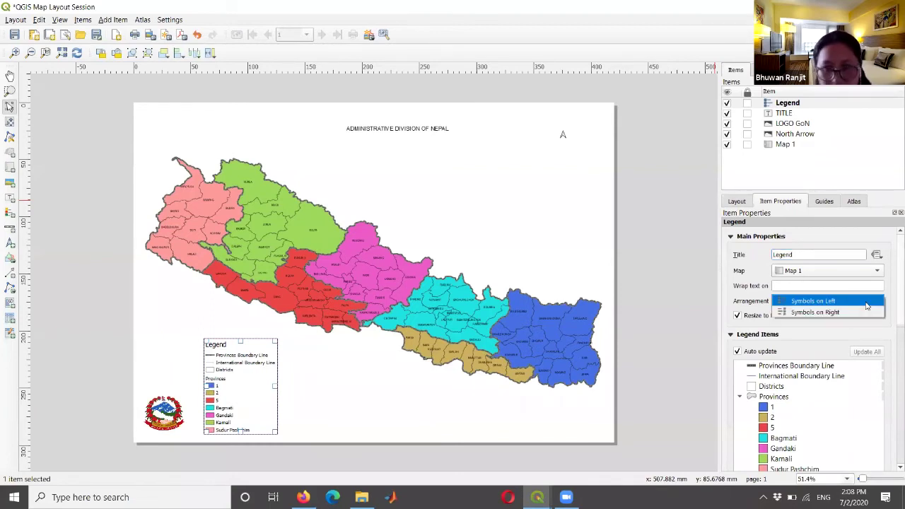
click(848, 312)
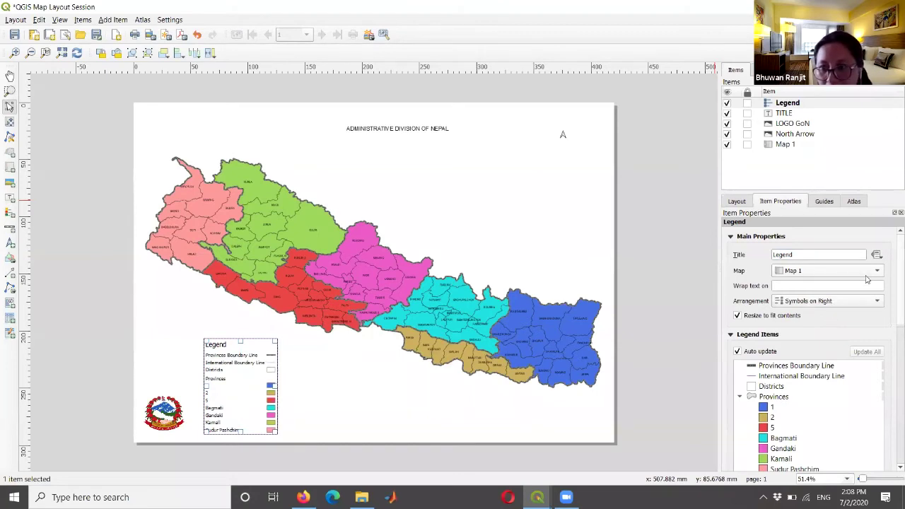
click(874, 306)
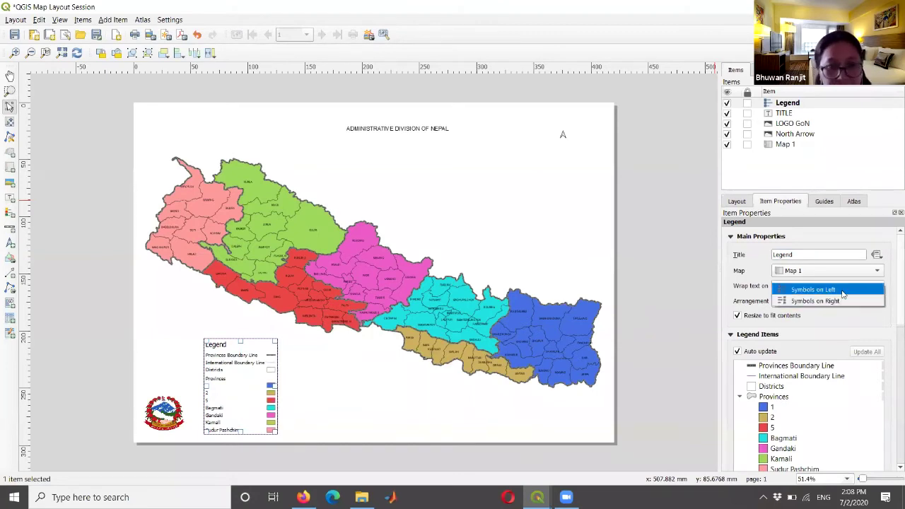
click(842, 289)
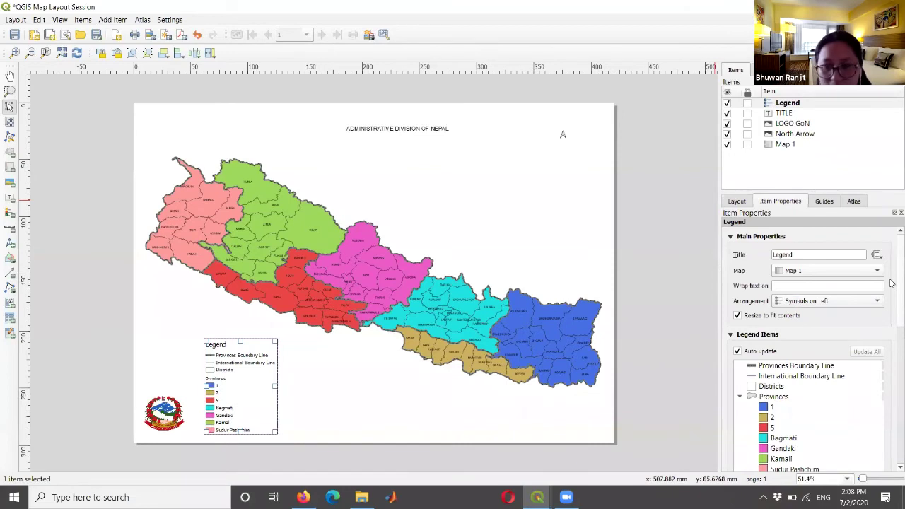
scroll(891, 282, down, 3)
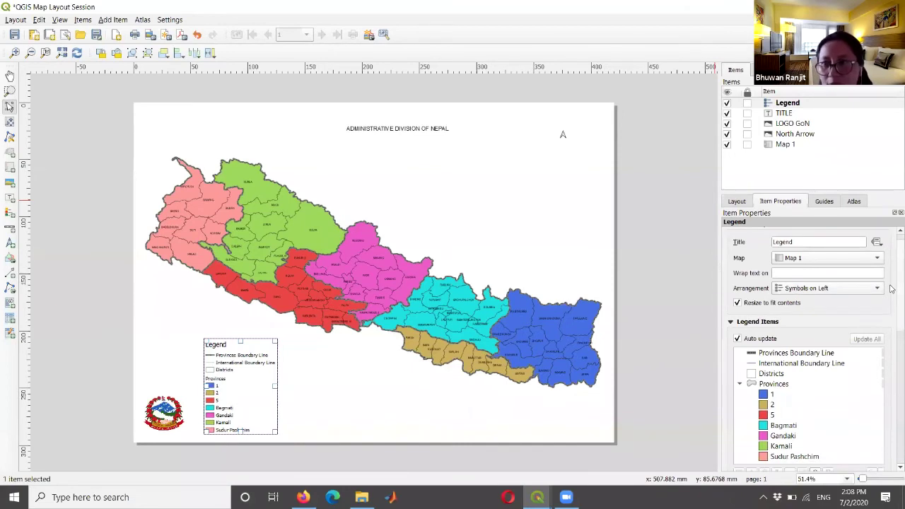
scroll(891, 303, down, 2)
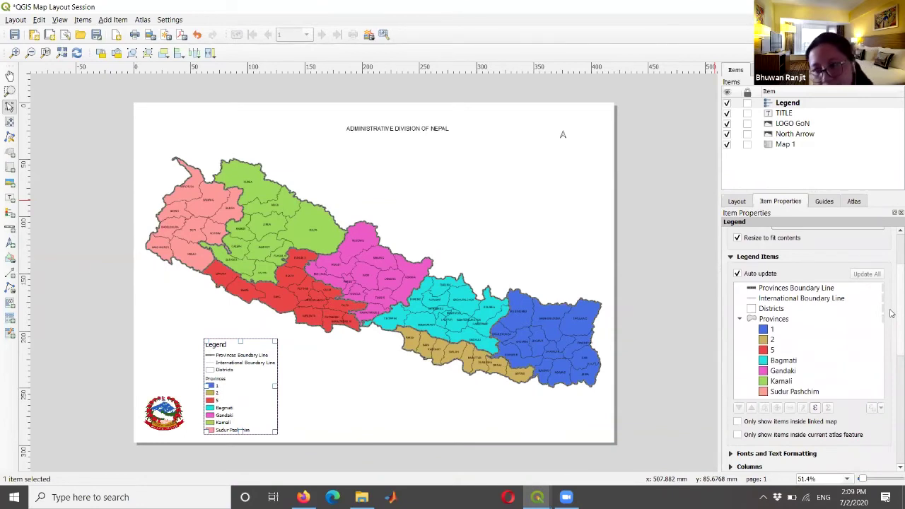
scroll(890, 313, down, 2)
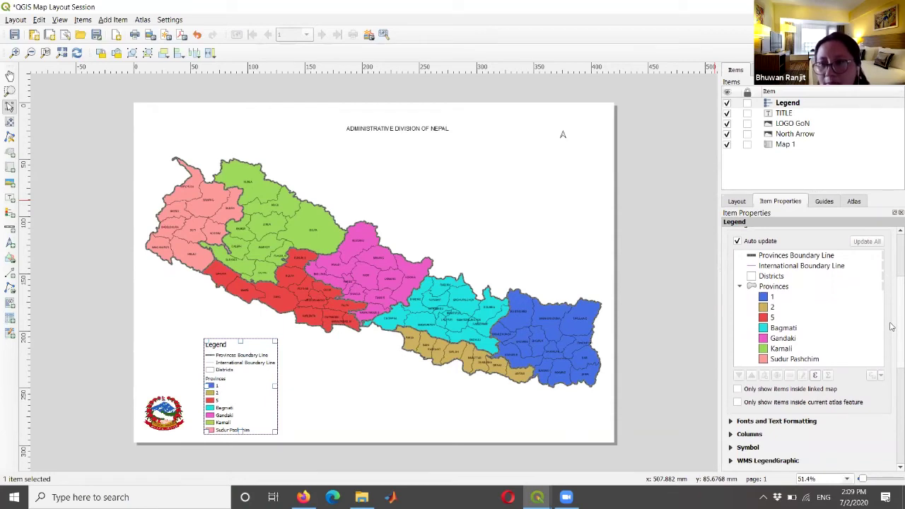
click(776, 277)
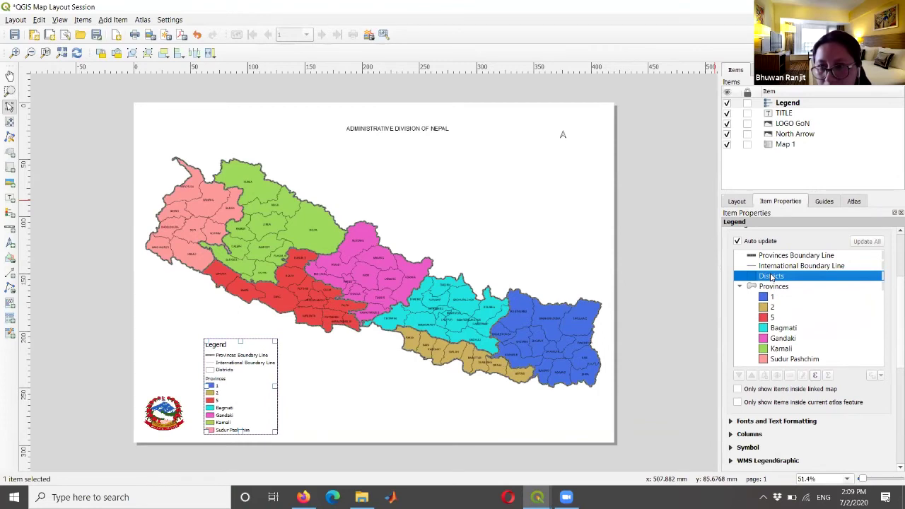
double_click(770, 277)
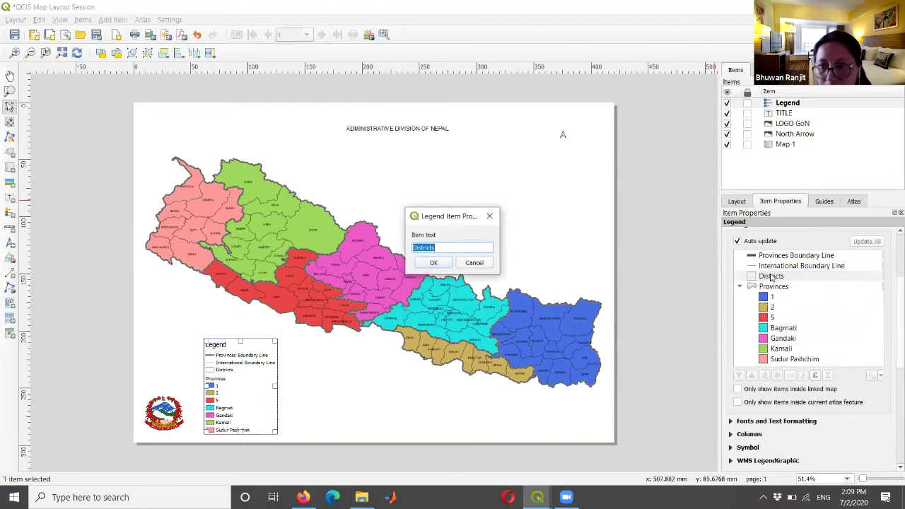
click(453, 249)
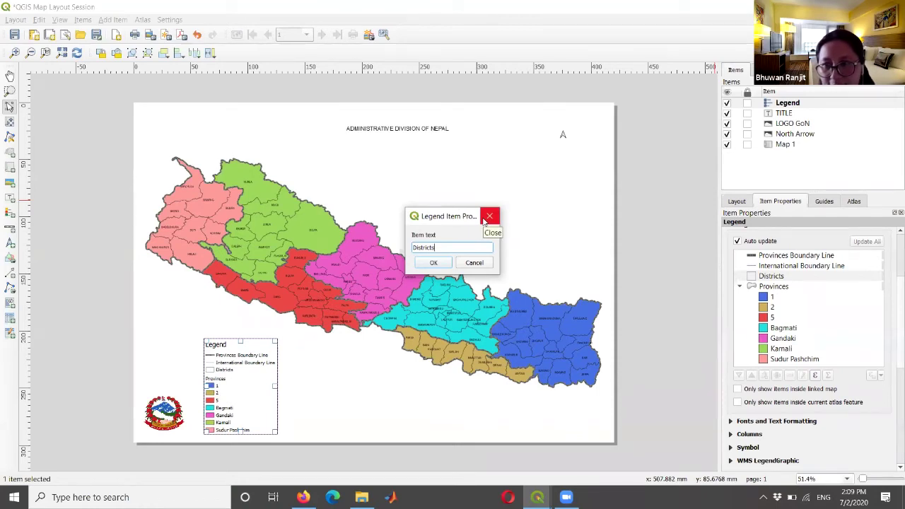
click(489, 216)
- Change the item text of the legend's Provinces group to "Provinces Name"
click(774, 287)
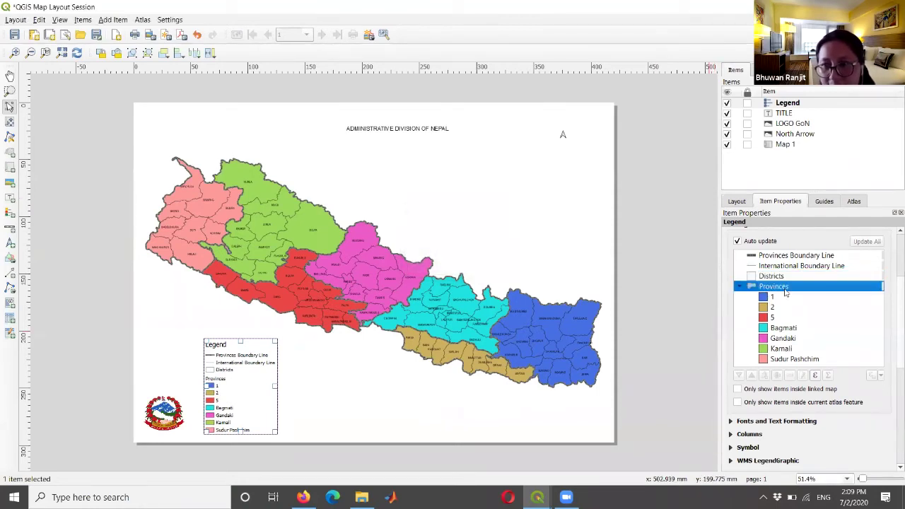
double_click(777, 287)
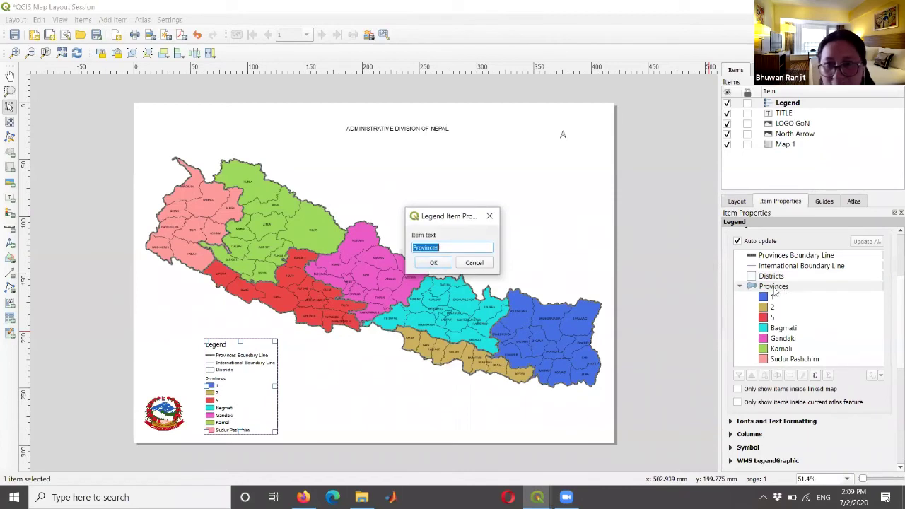
click(471, 247)
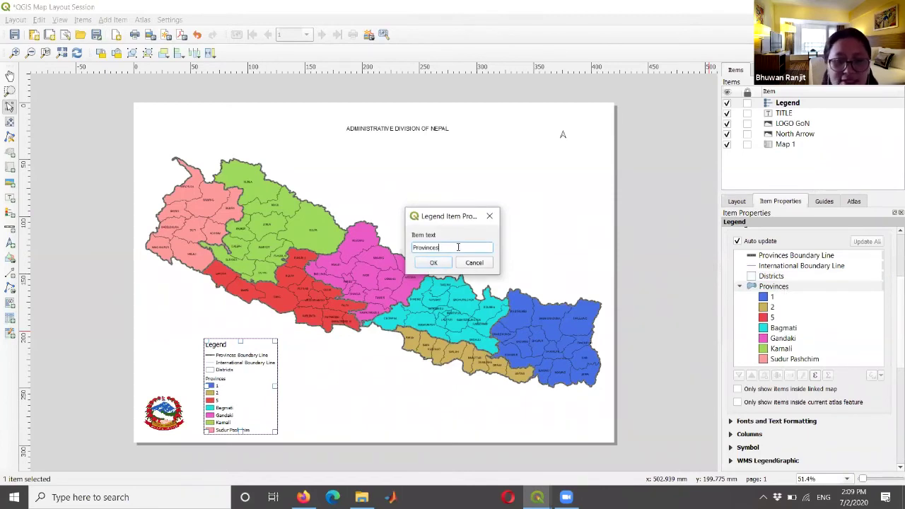
text(Name)
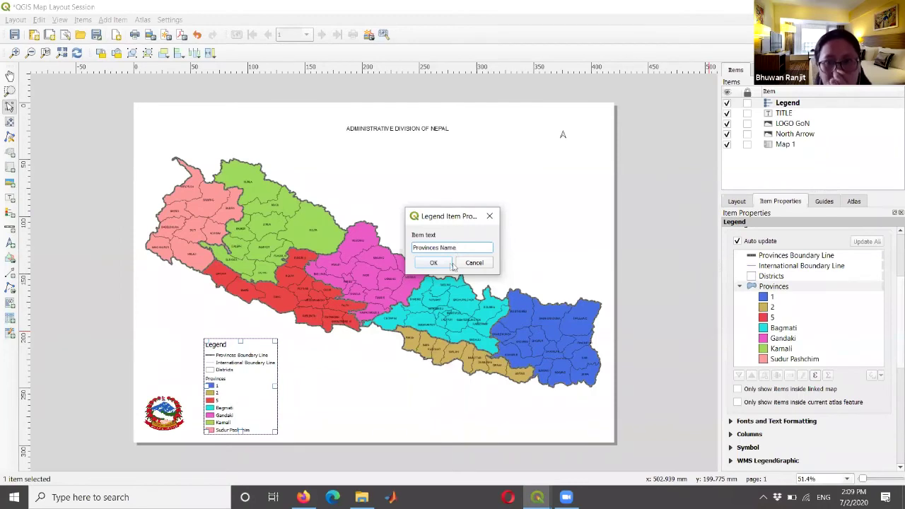
click(446, 266)
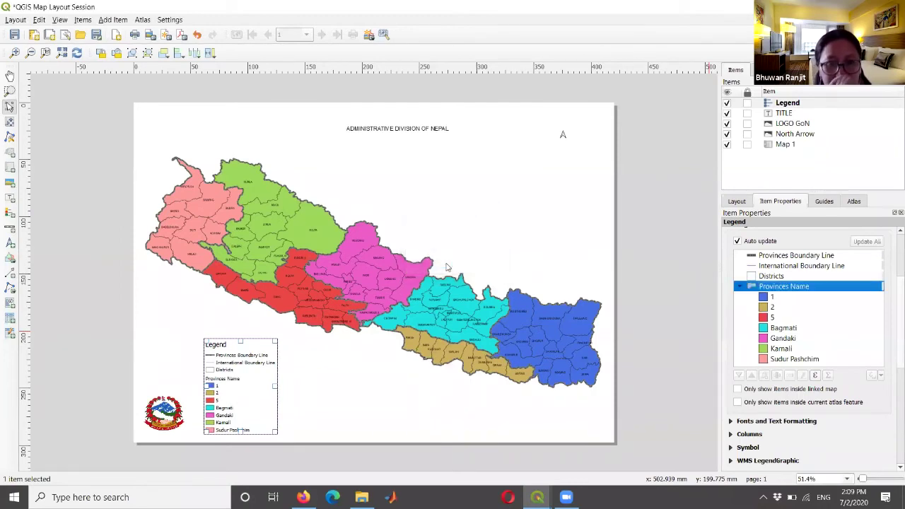
click(804, 361)
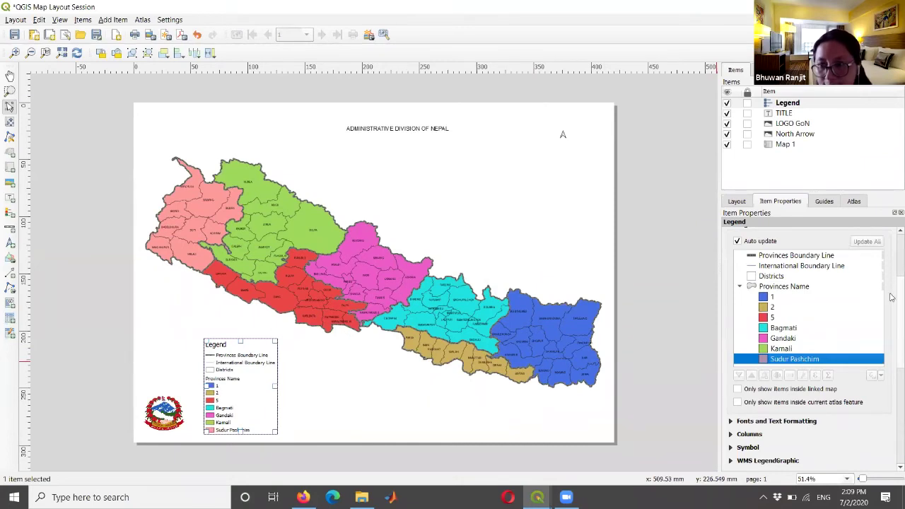
scroll(834, 297, up, 2)
click(737, 281)
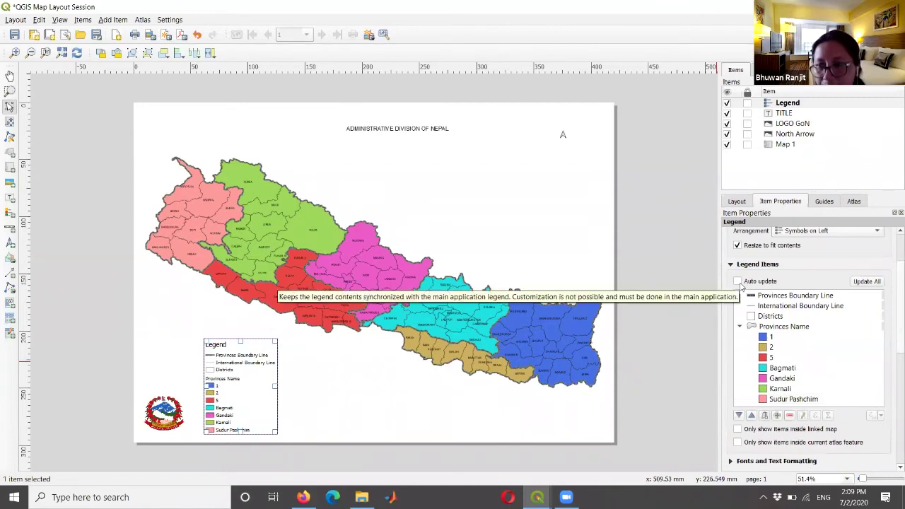
click(738, 282)
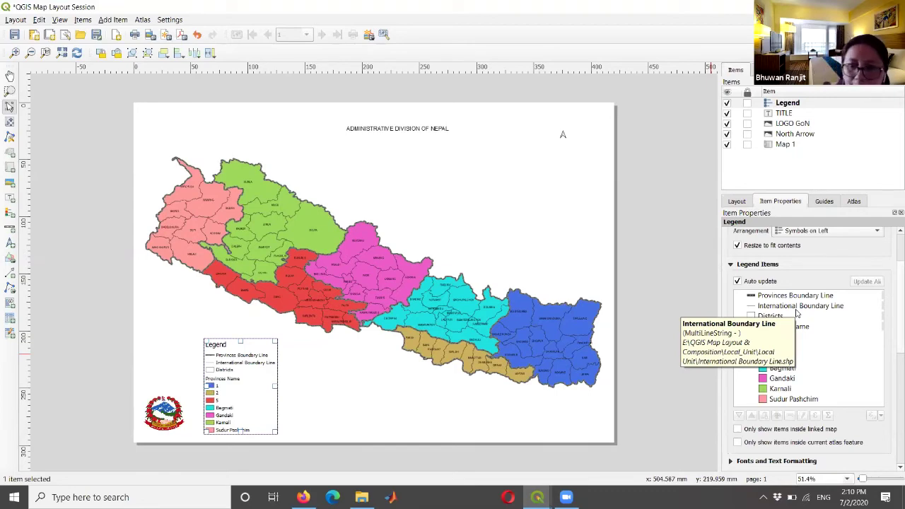
- Compare the layers in the main QGIS project window with the legend items in the print layout
mouse_move(537, 497)
click(472, 424)
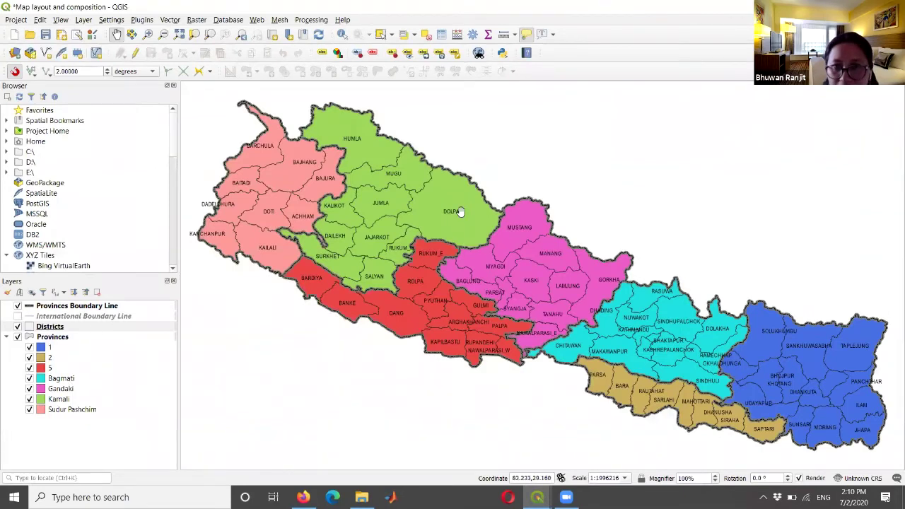
mouse_move(537, 496)
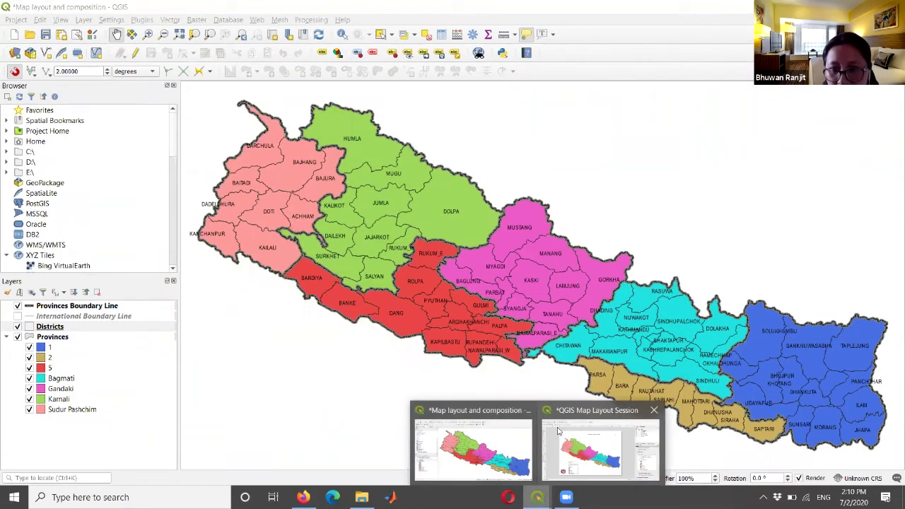
click(578, 419)
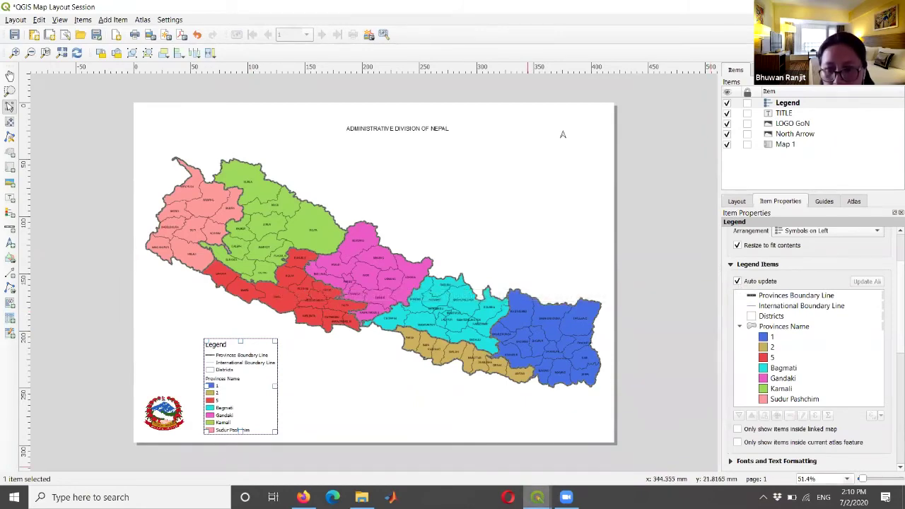
mouse_move(537, 497)
click(443, 411)
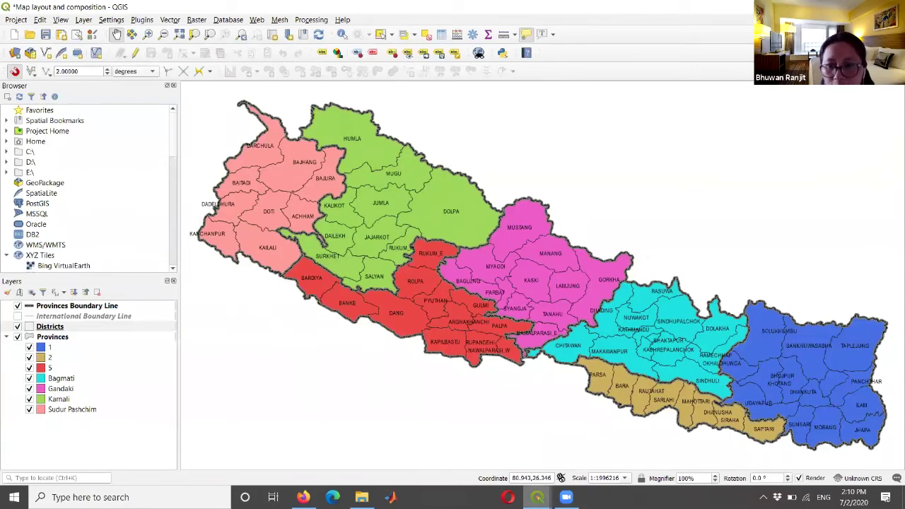
click(537, 497)
click(597, 420)
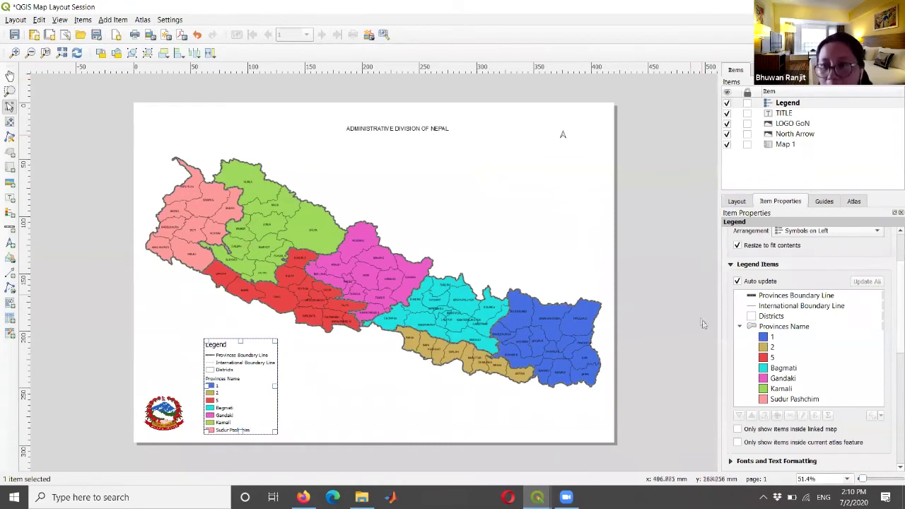
- Disable the legend's auto update and remove the International Boundary Line item from it
click(738, 281)
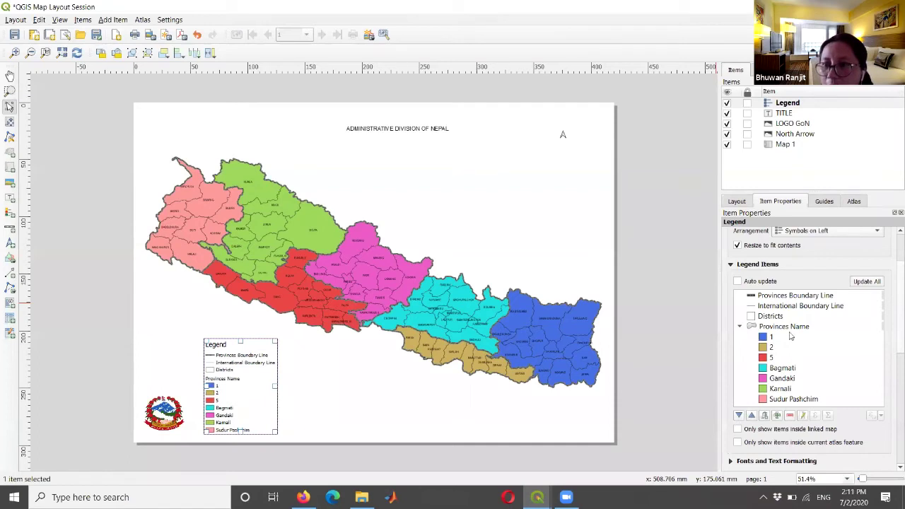
click(769, 308)
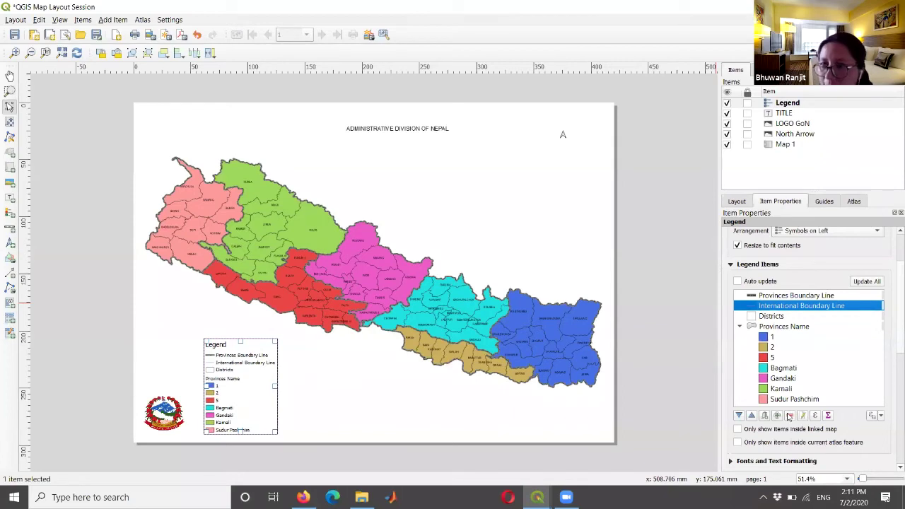
click(789, 416)
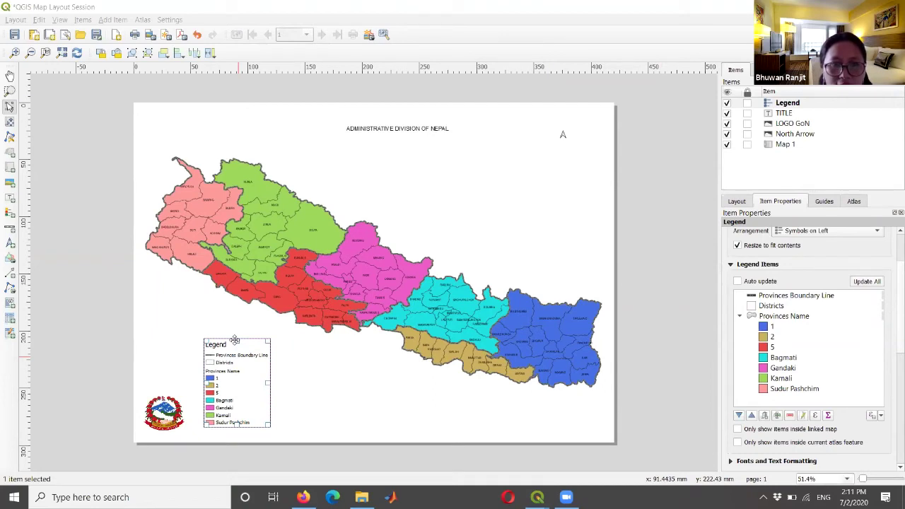
- Deselect the legend in the layout and save the project
click(782, 305)
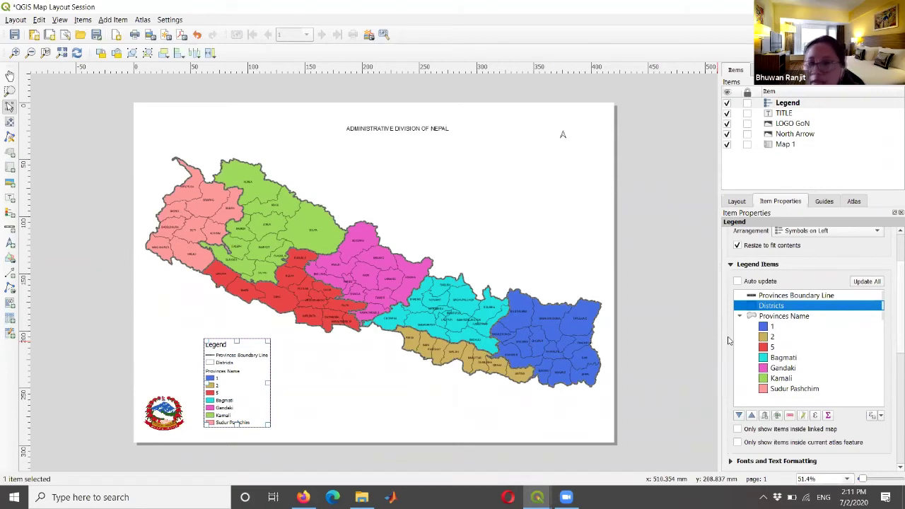
click(672, 315)
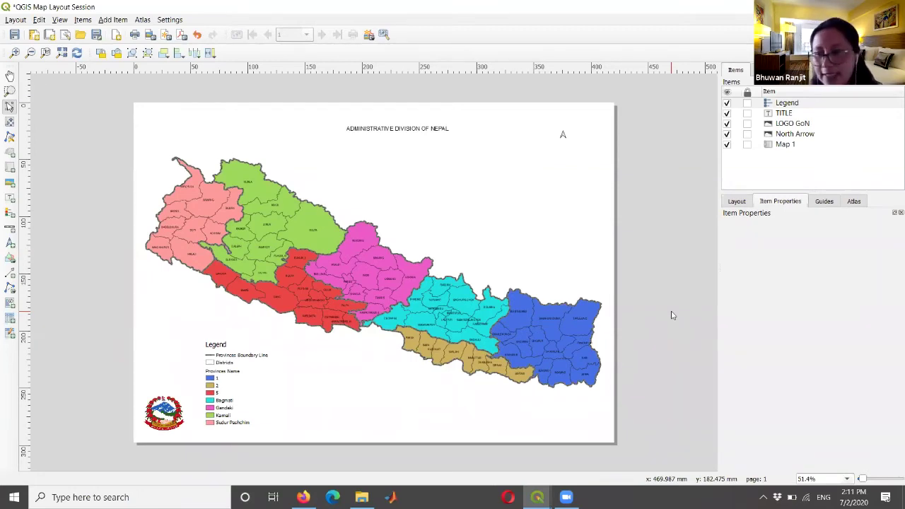
click(15, 34)
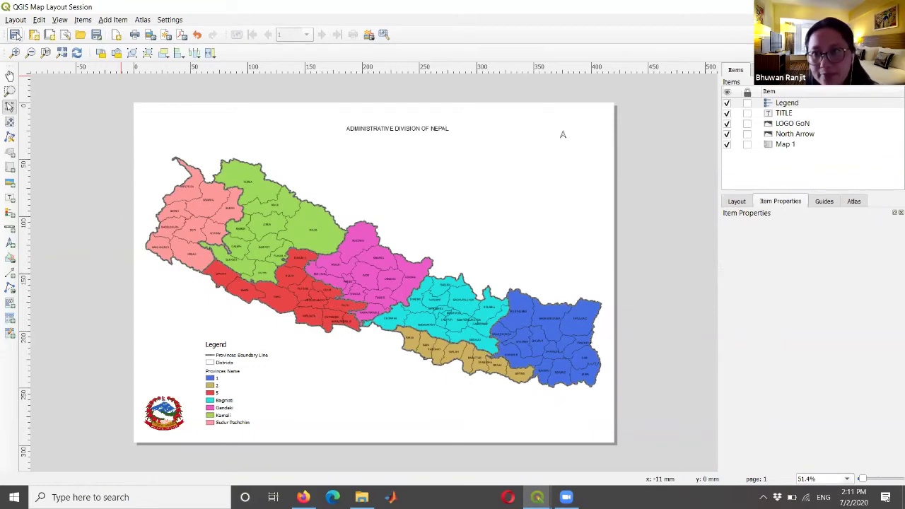